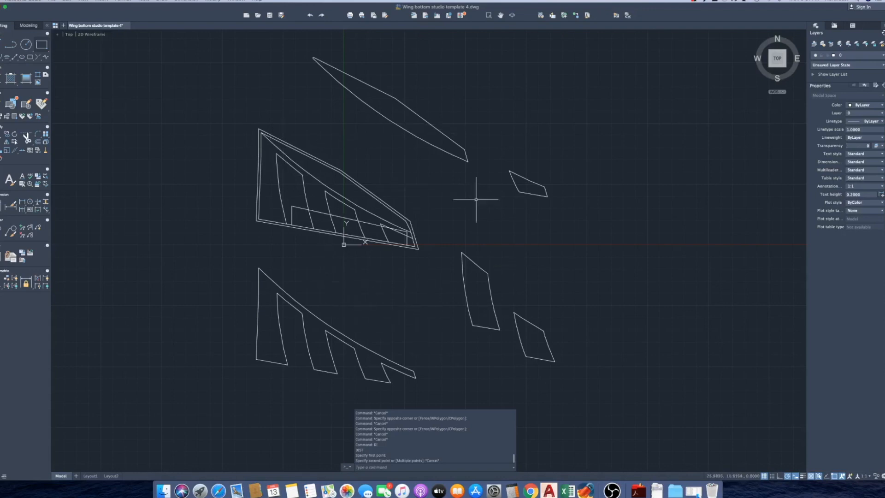
- Highlight the line segments of the inner wing outline to examine its shape, and clear the selection
scroll(296, 220, up, 4)
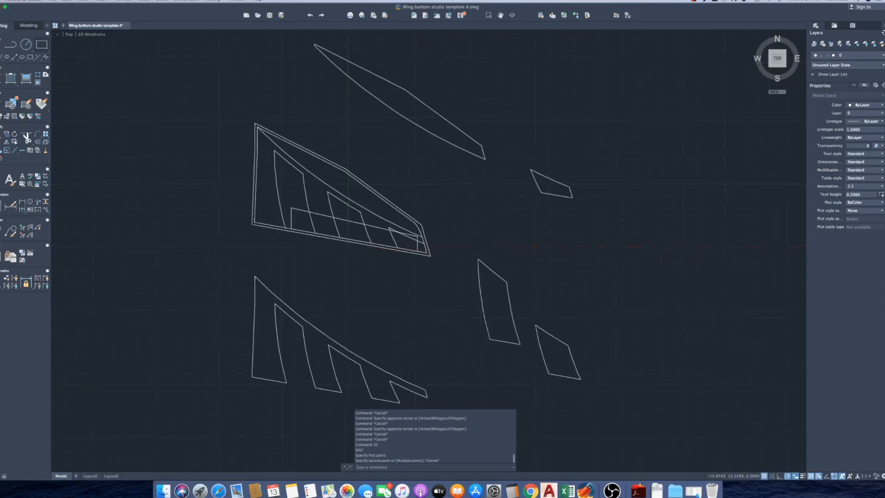
scroll(310, 147, up, 2)
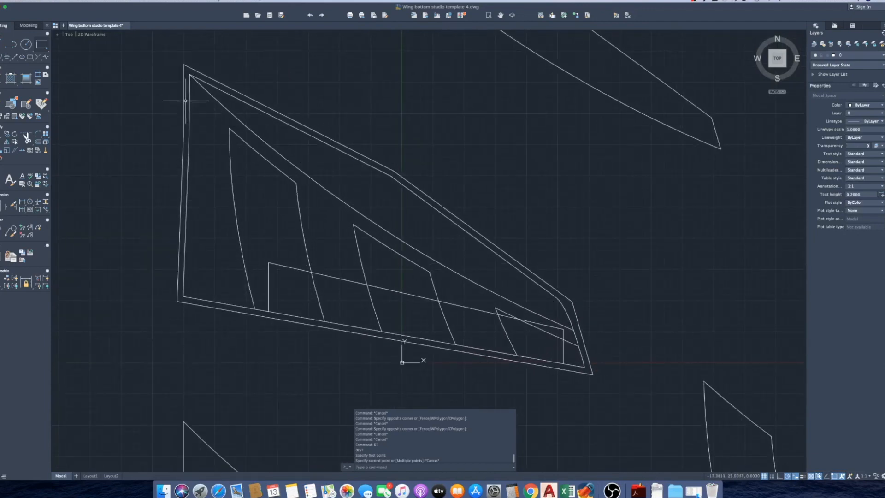
click(190, 88)
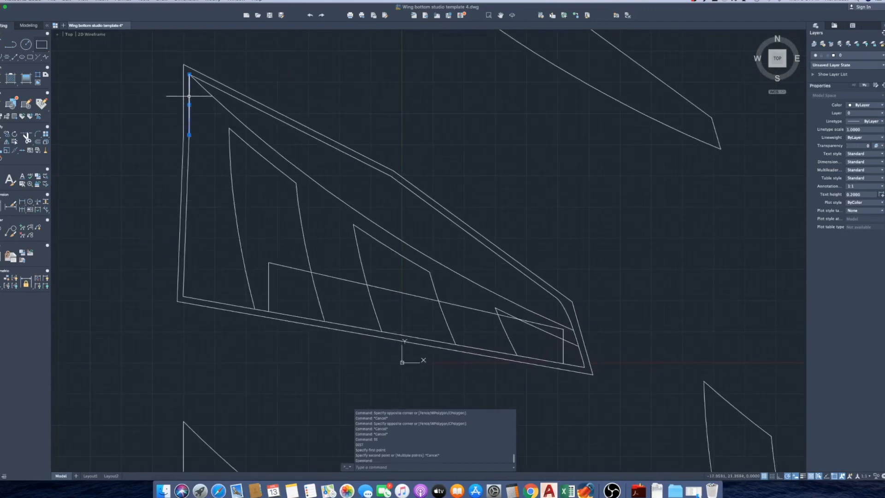
click(187, 191)
click(246, 306)
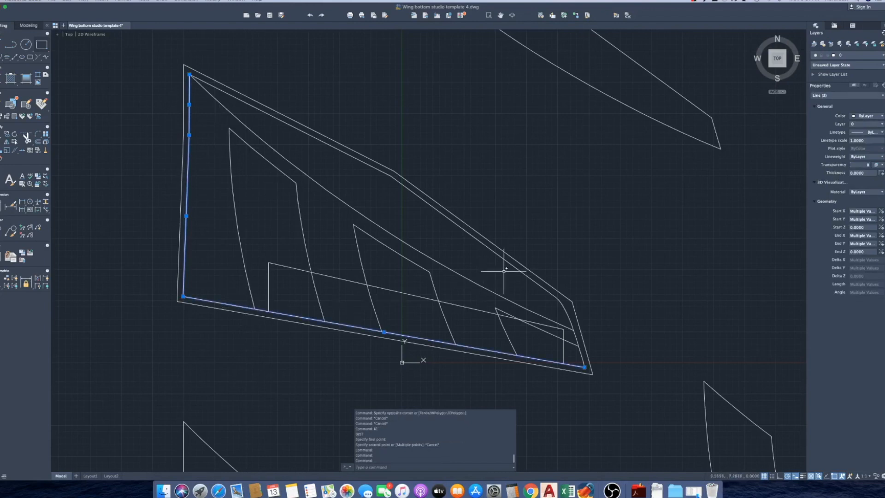
click(453, 223)
click(364, 163)
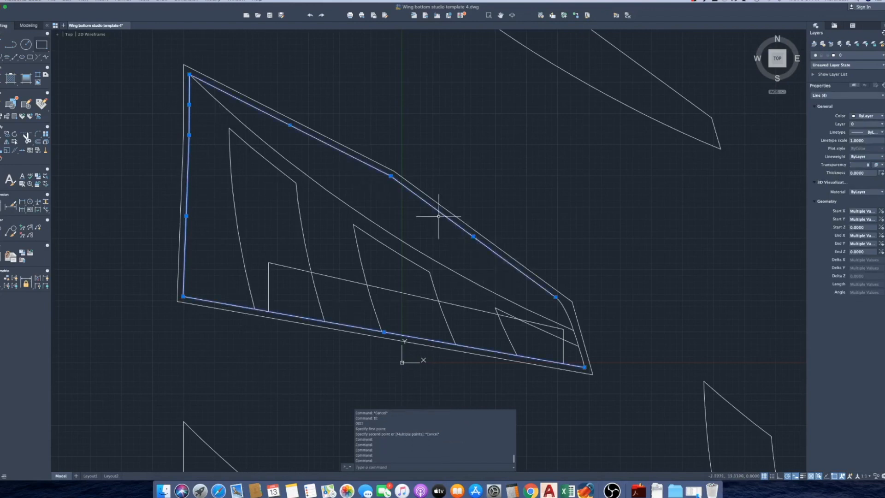
click(566, 312)
click(575, 335)
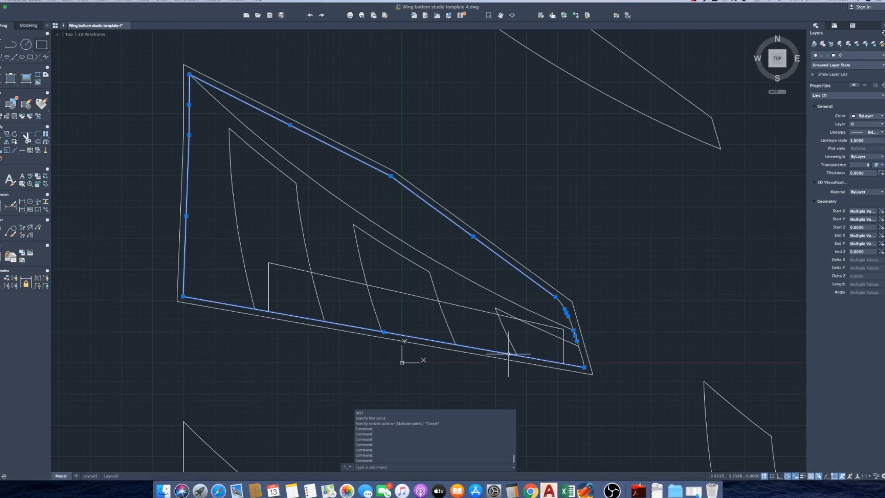
key(Escape)
- Highlight all segments of the outer wing outline to examine it, and clear the selection
click(576, 300)
click(567, 306)
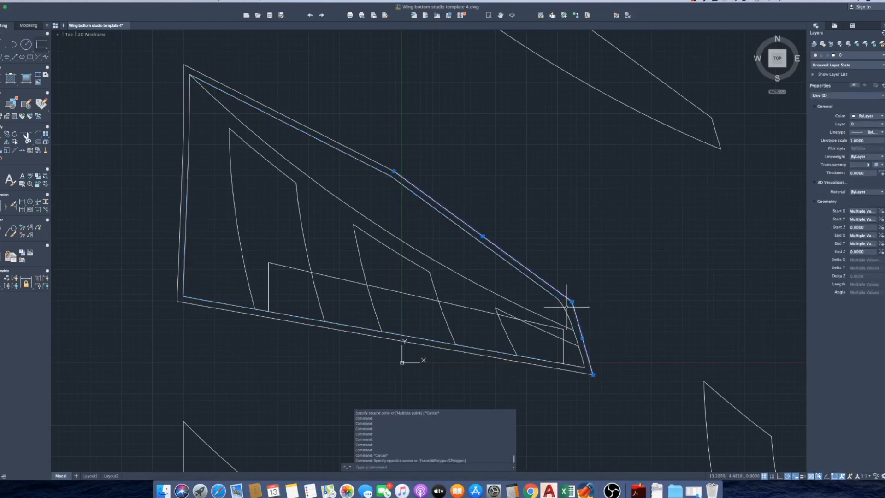
click(383, 165)
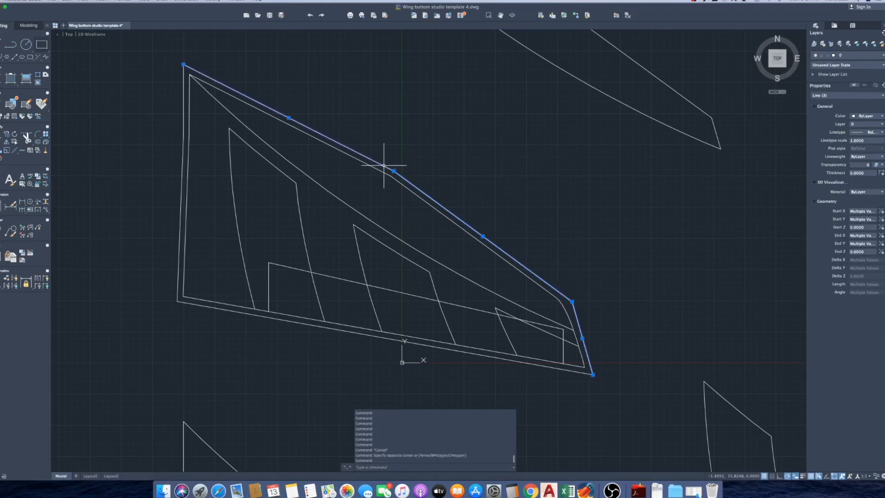
click(184, 114)
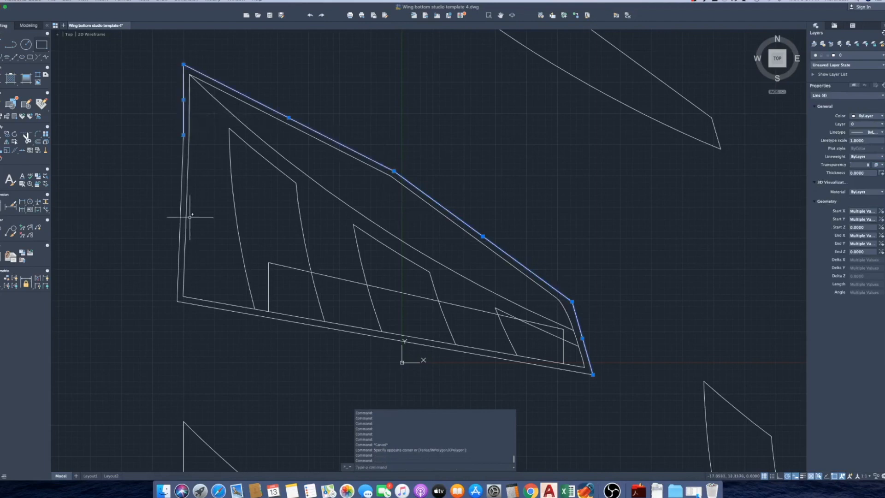
click(196, 305)
click(179, 248)
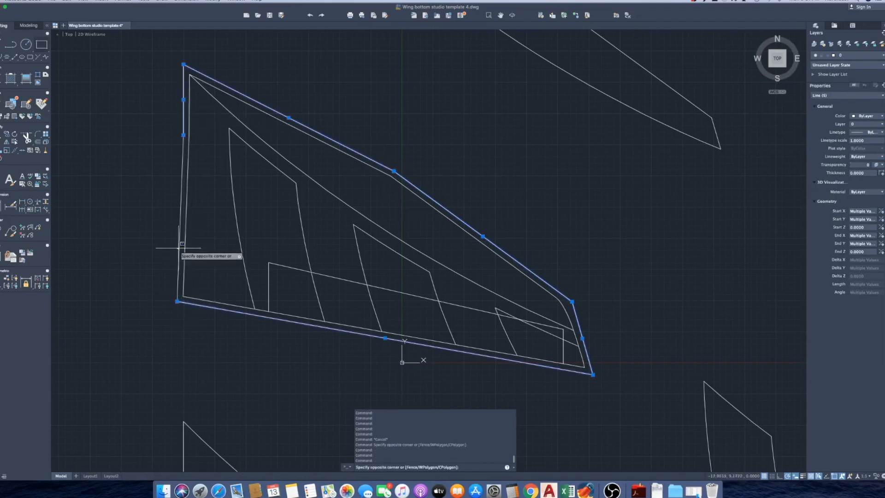
click(179, 248)
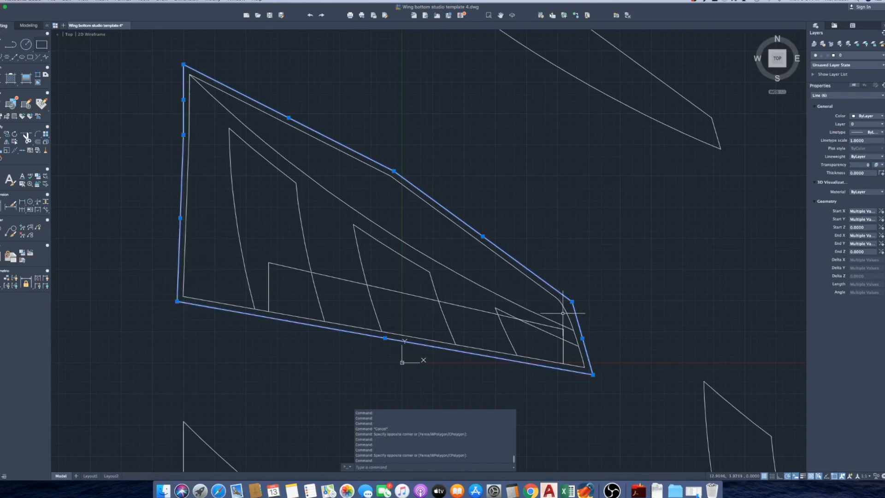
key(Escape)
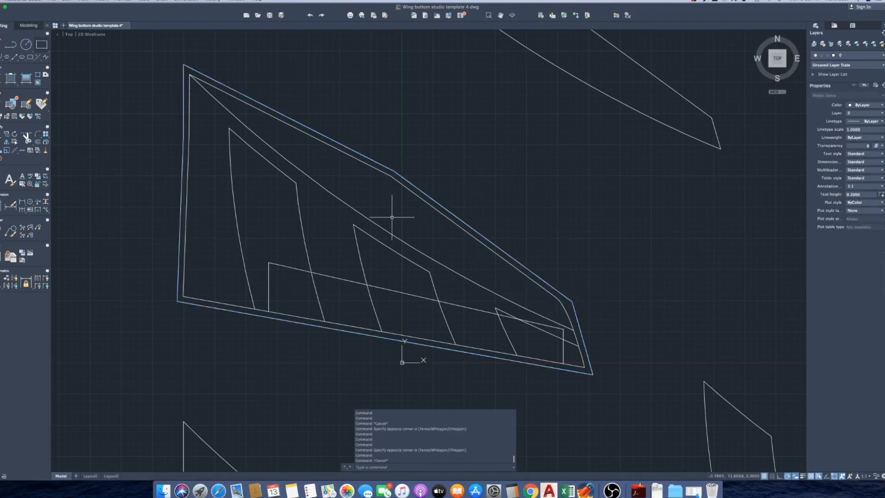
- Compare the long diagonal arc inside the wing with the short arc atop the first feather cutout
click(323, 185)
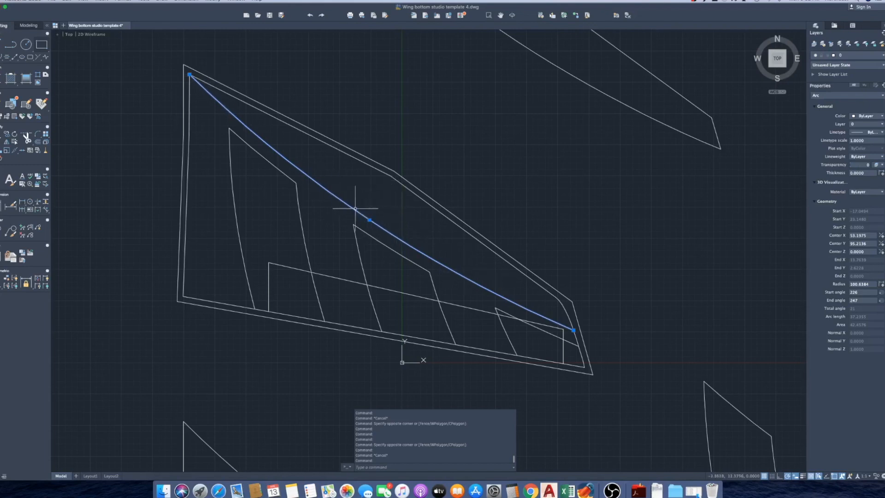
click(280, 171)
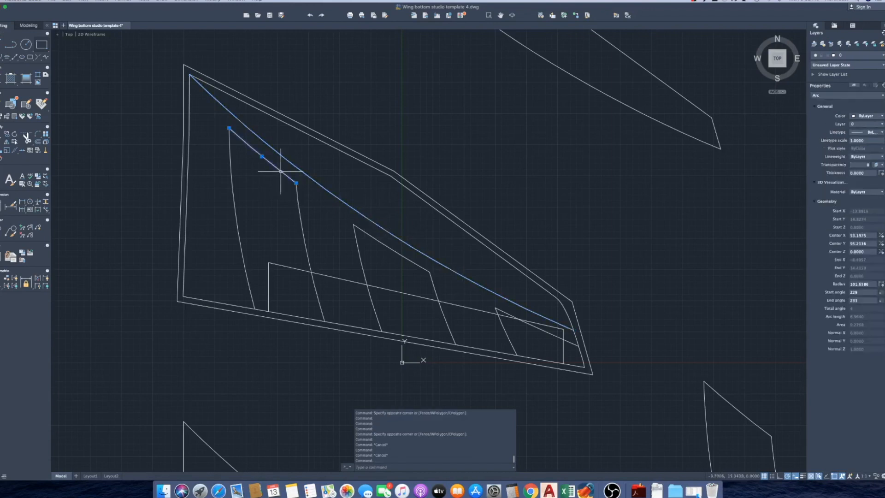
key(Escape)
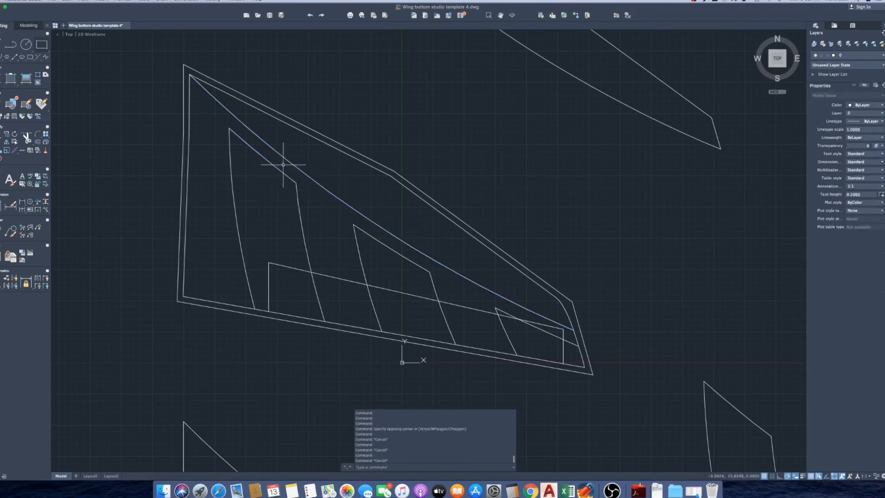
click(280, 168)
click(282, 172)
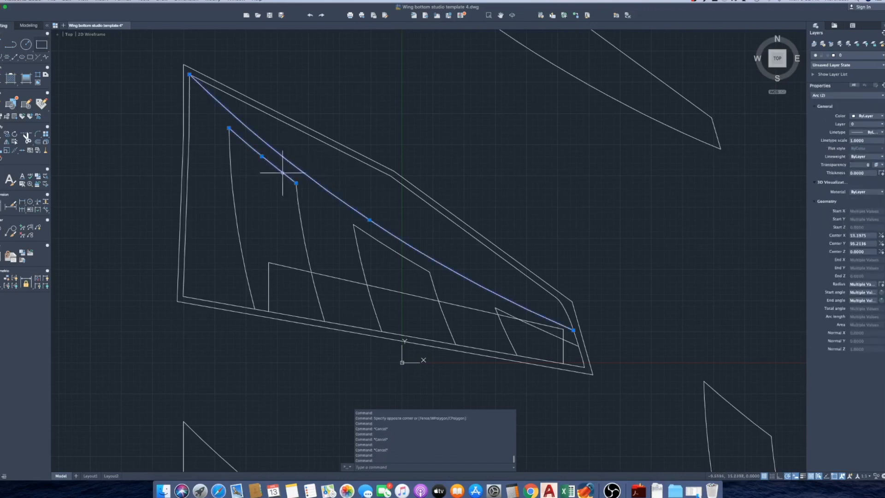
key(Escape)
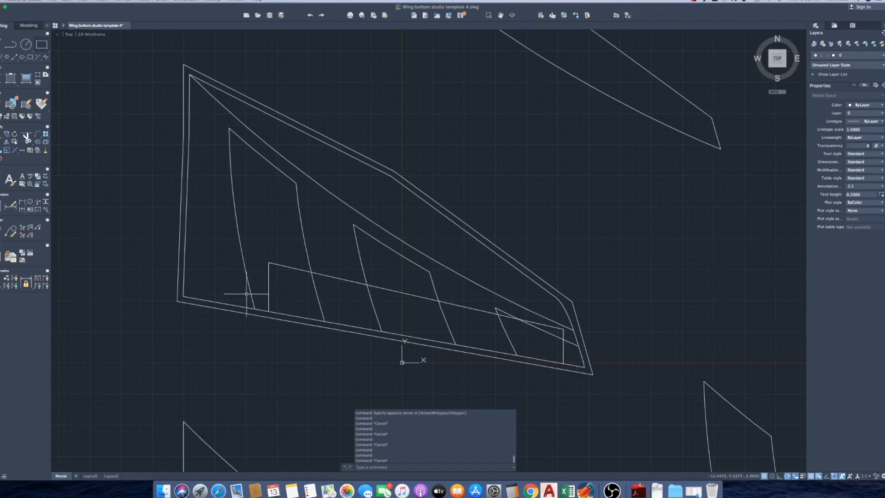
- Examine the long arc running from the wing's upper corner to its tip, and clear the selection
click(315, 186)
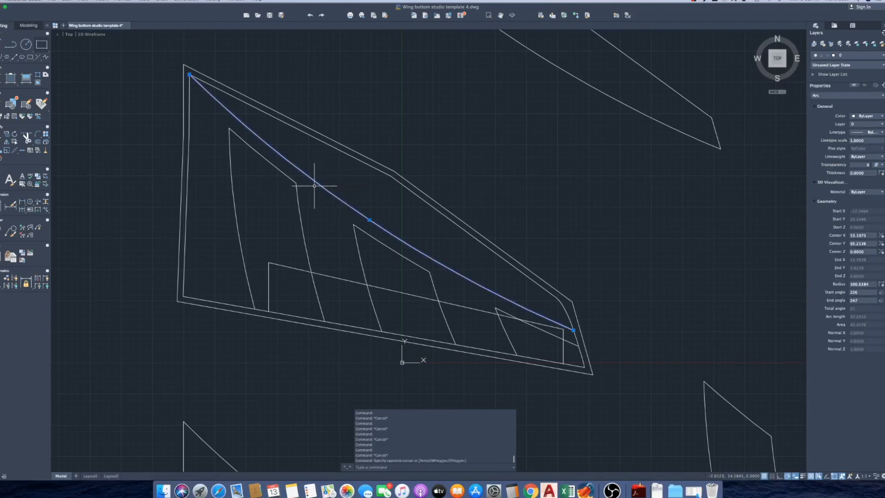
key(Escape)
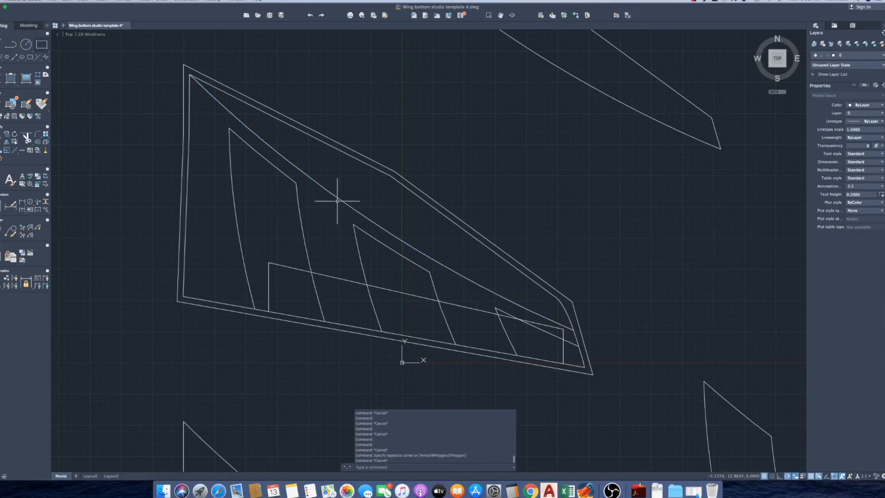
mouse_move(337, 199)
click(332, 194)
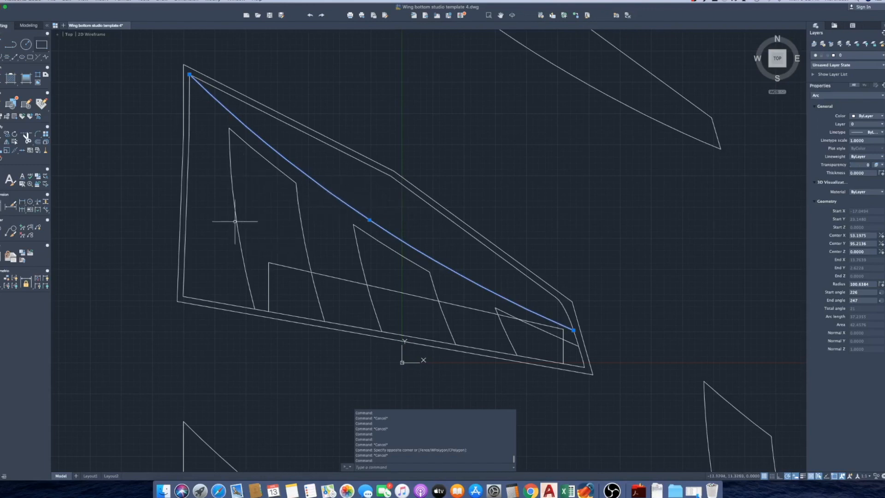
scroll(233, 220, down, 3)
key(Escape)
scroll(232, 221, up, 1)
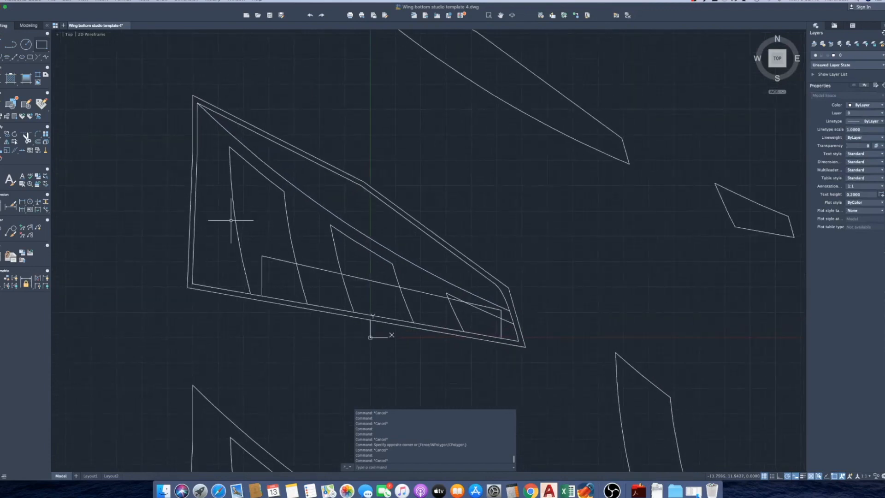
click(314, 191)
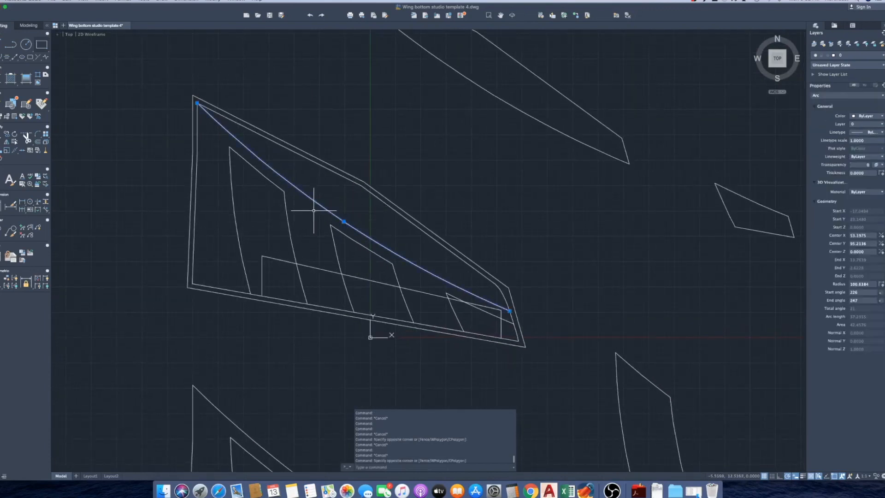
scroll(316, 212, up, 2)
scroll(313, 211, down, 1)
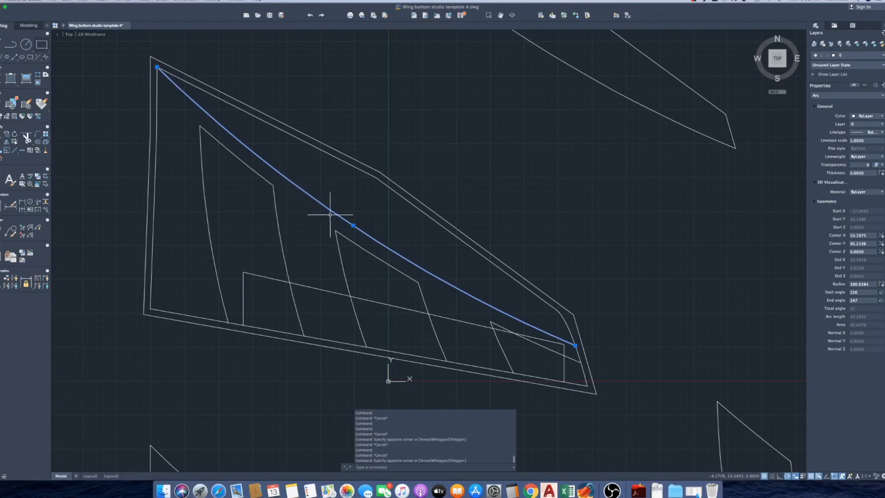
scroll(328, 211, down, 3)
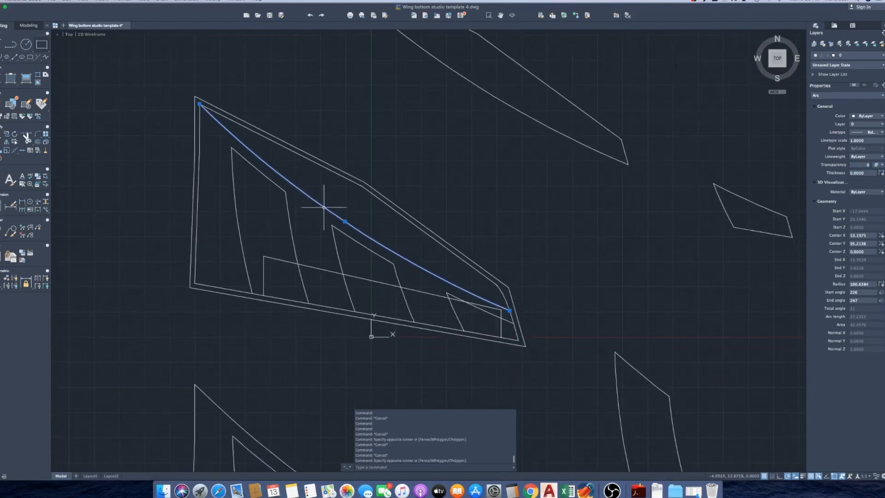
scroll(323, 205, down, 1)
scroll(357, 224, down, 4)
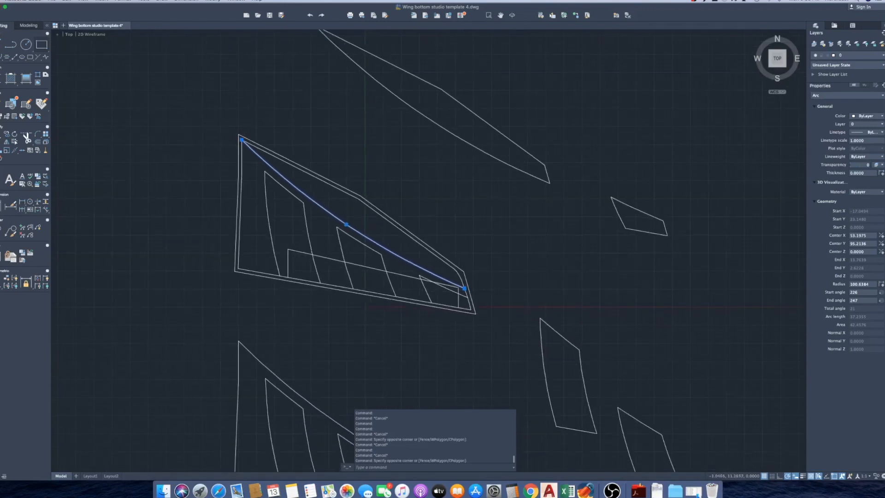
key(Escape)
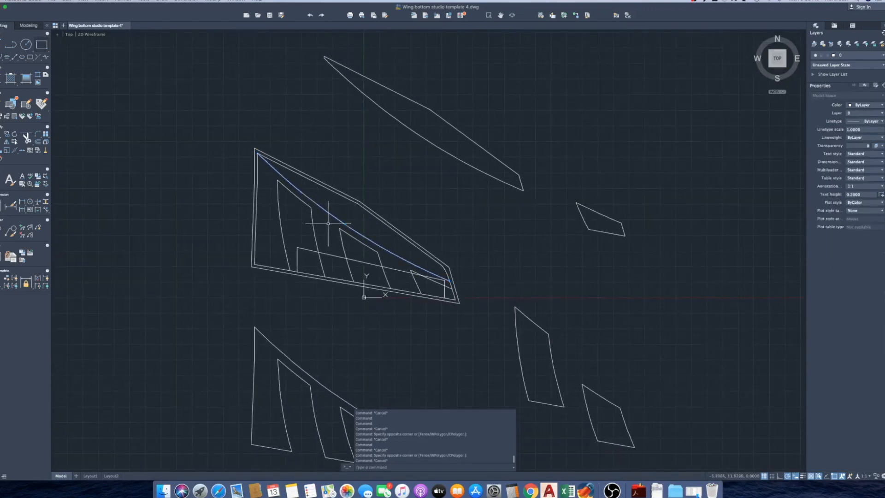
click(312, 200)
scroll(318, 205, up, 1)
key(Escape)
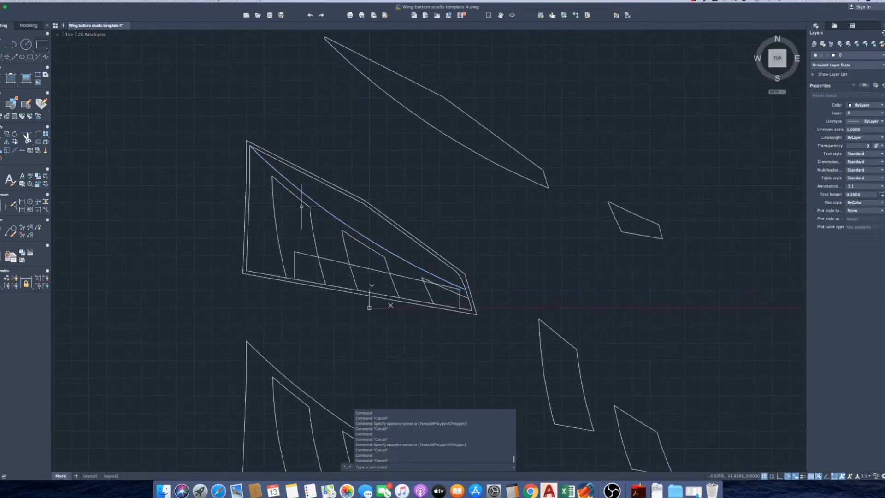
- Copy the whole wing template into the empty space left of the original
scroll(300, 203, down, 3)
scroll(307, 339, up, 2)
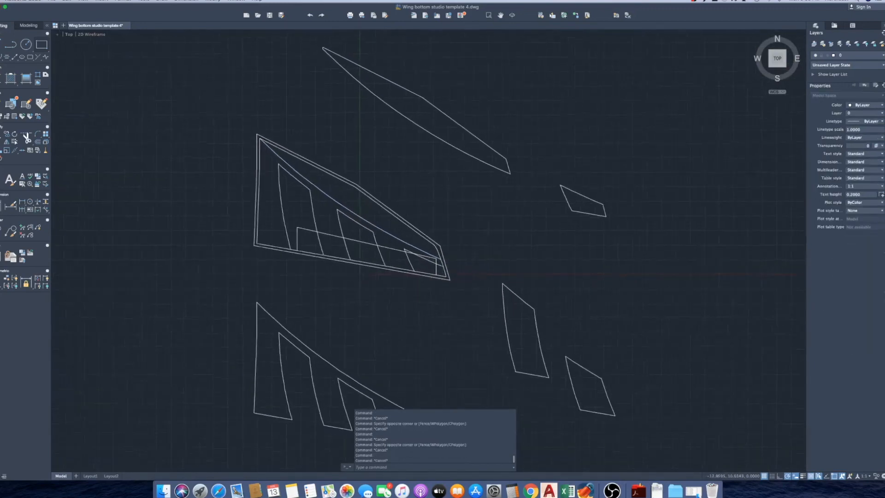
click(241, 134)
click(445, 289)
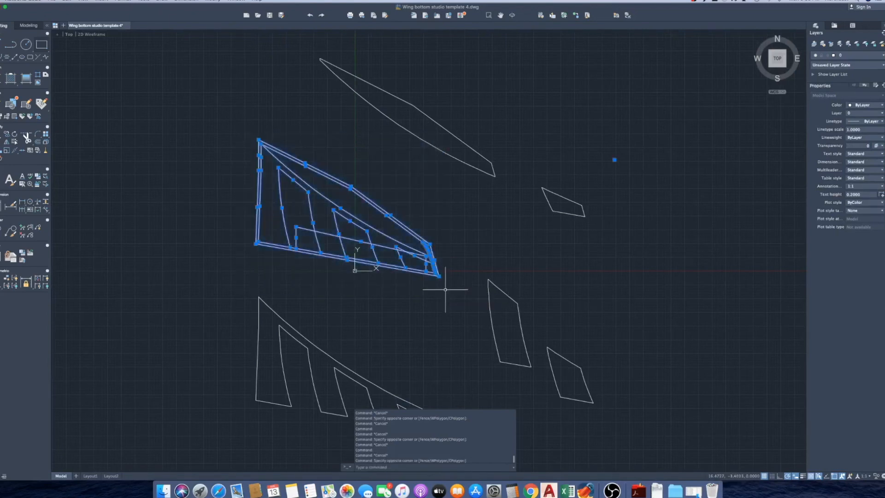
text(co)
key(Return)
click(386, 257)
click(201, 277)
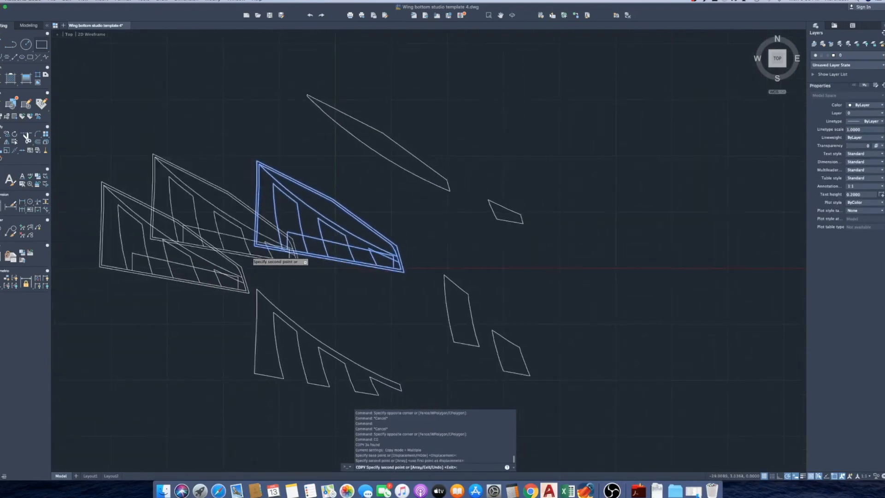
key(Escape)
scroll(136, 265, up, 3)
scroll(340, 299, down, 2)
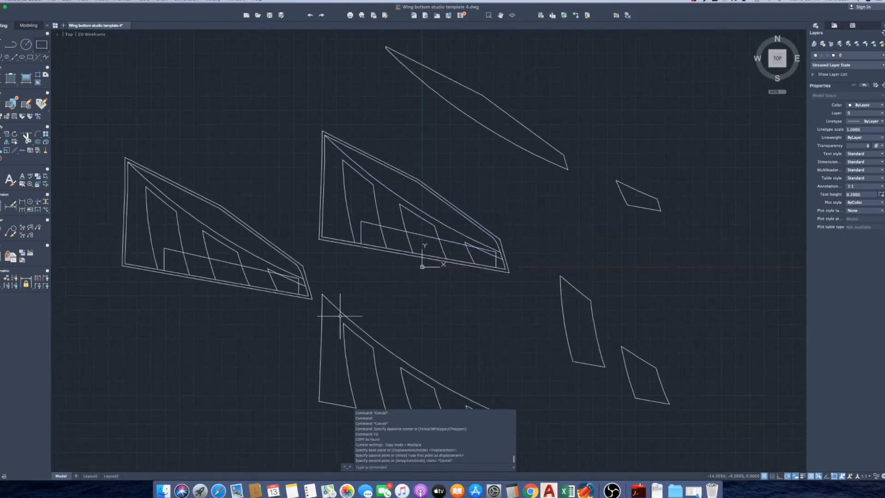
scroll(118, 175, up, 4)
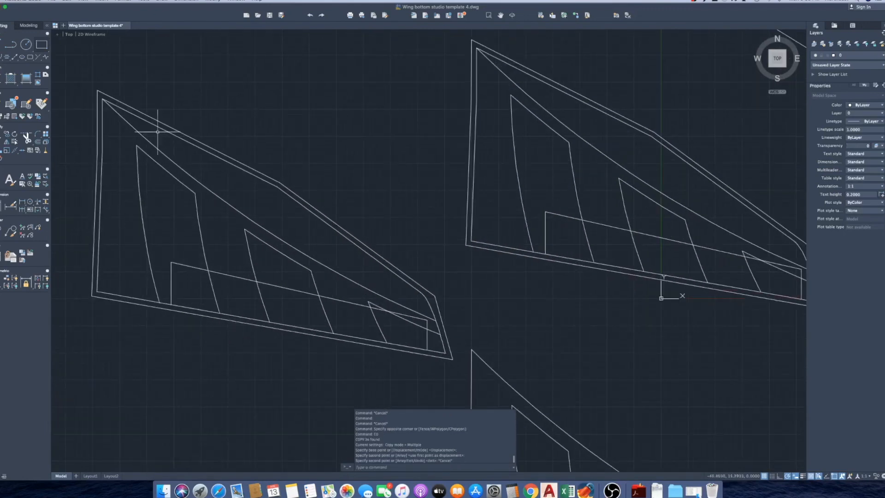
click(178, 131)
click(327, 220)
key(Escape)
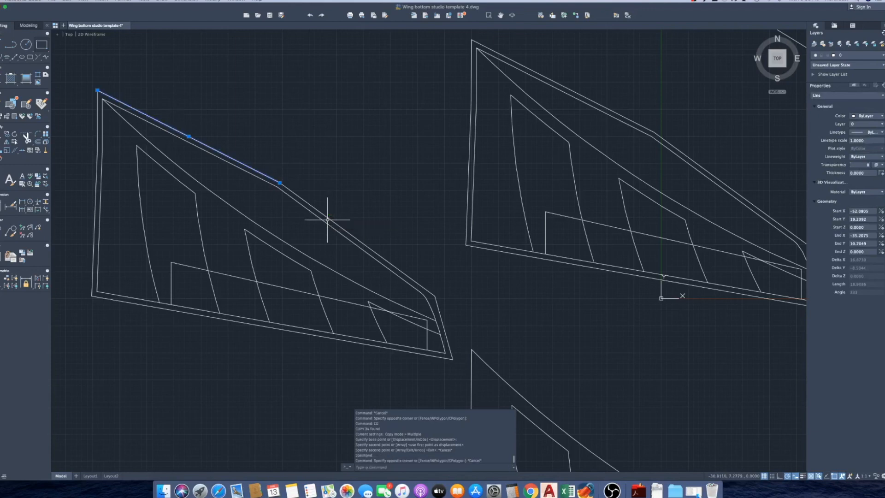
key(Escape)
- Erase the two inner upper edge lines and the inner bottom edge line from the copied wing
click(270, 182)
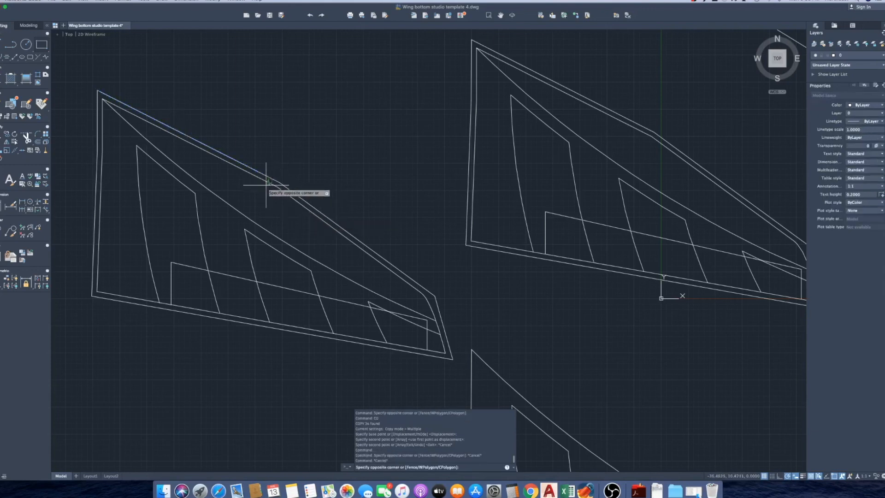
click(263, 180)
click(286, 193)
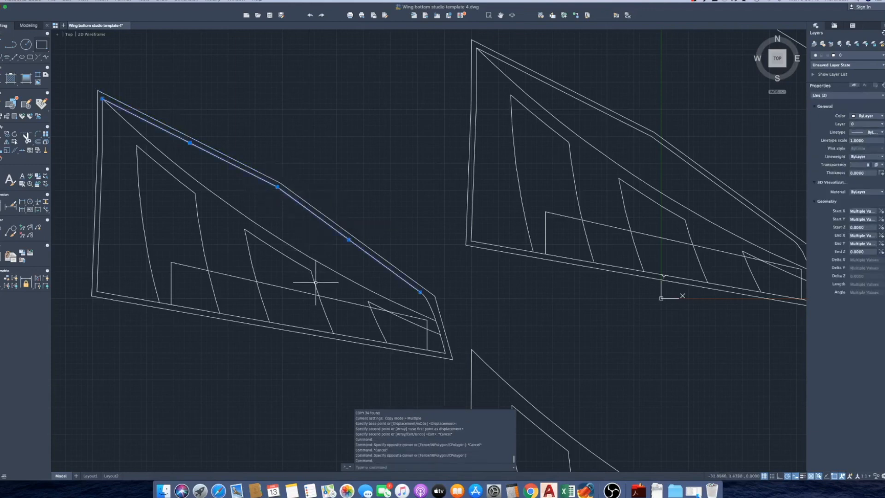
click(406, 345)
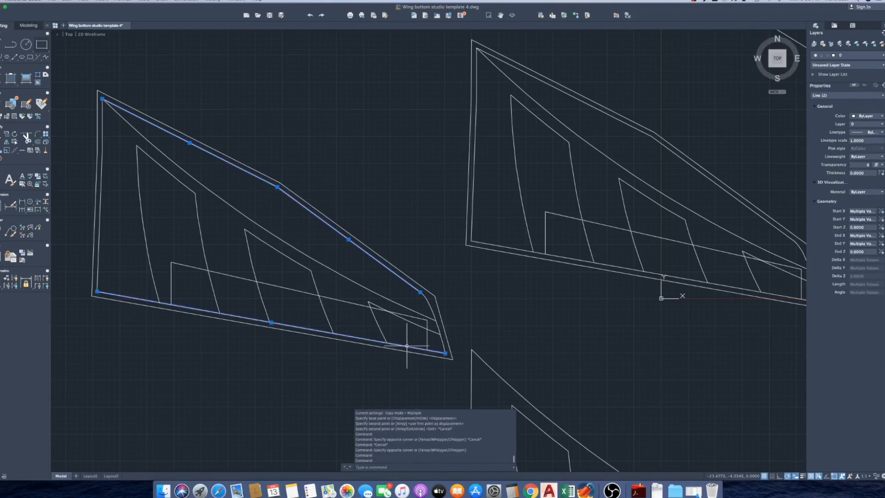
key(Delete)
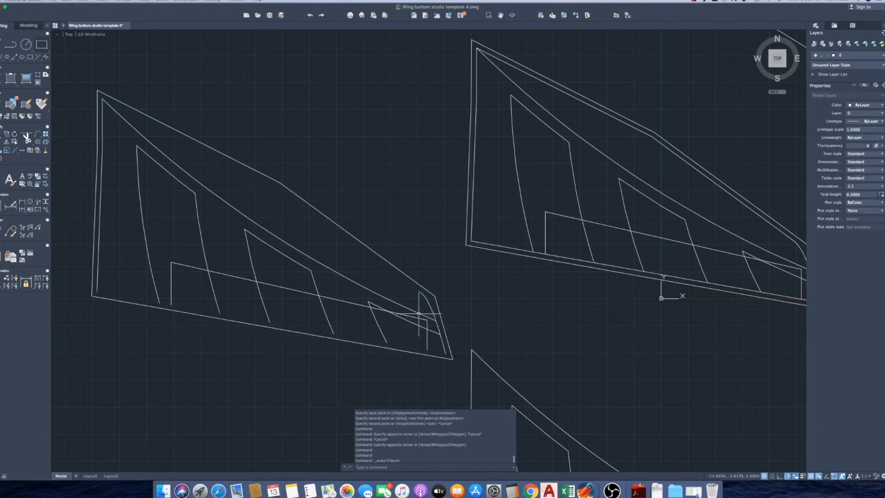
- Erase the remaining short inner outline segments at the tip of the copied wing, keeping the outer tip edge
click(425, 297)
click(433, 304)
key(Delete)
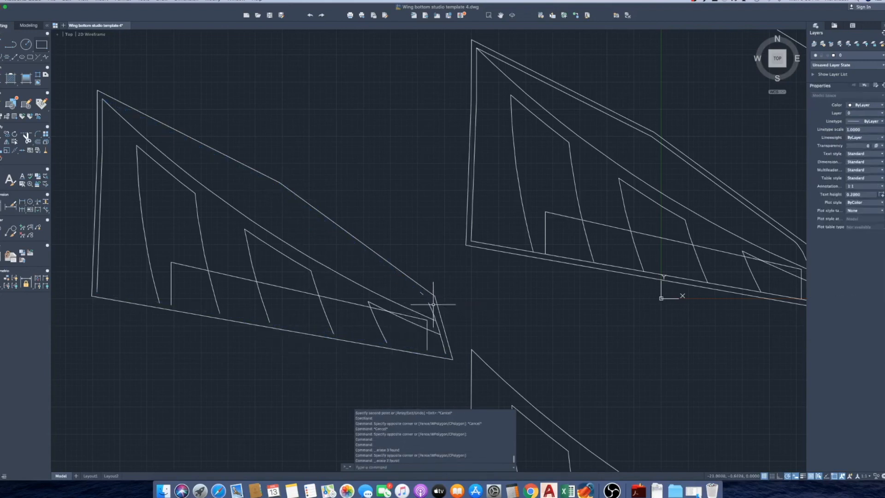
click(419, 292)
key(Delete)
click(424, 302)
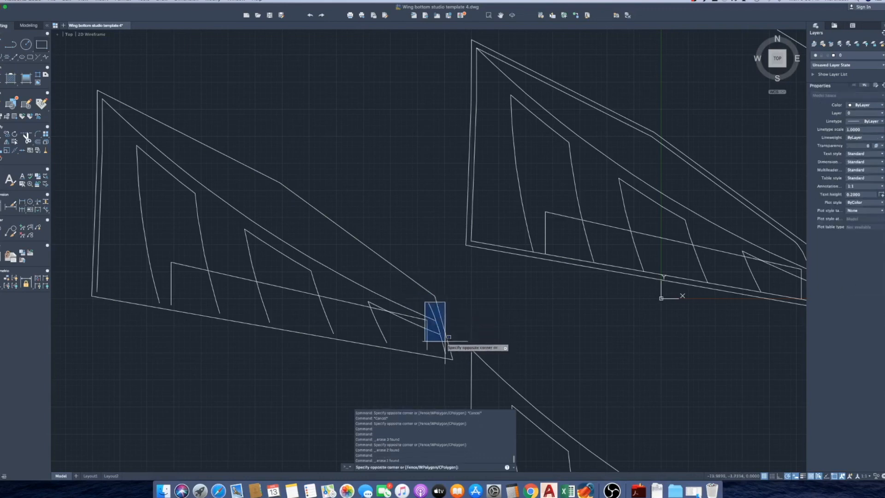
click(450, 352)
key(Delete)
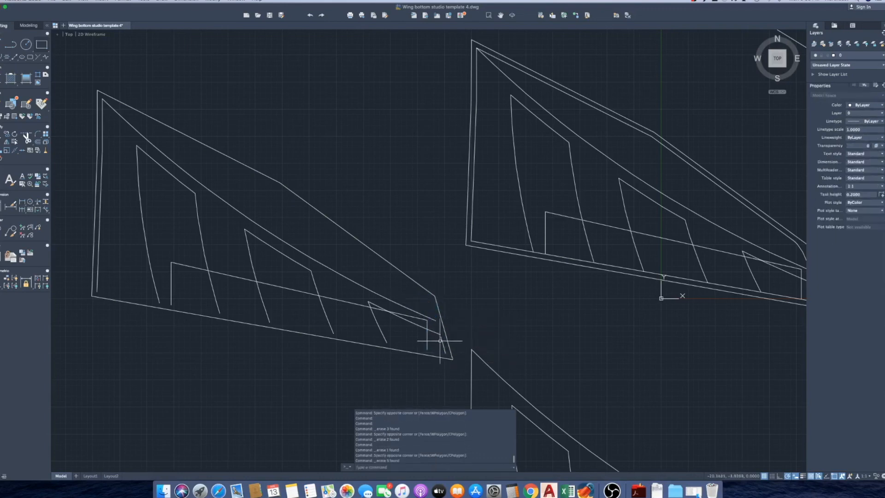
click(435, 326)
click(455, 356)
key(Delete)
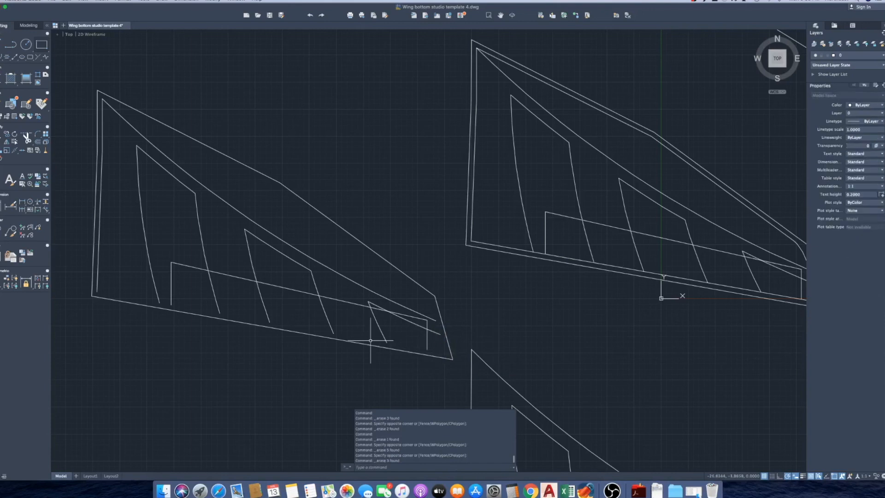
- Erase the long sloping construction line crossing the feather cutouts and its vertical end lines from the copied wing
scroll(378, 333, up, 1)
scroll(377, 333, down, 1)
scroll(242, 302, up, 1)
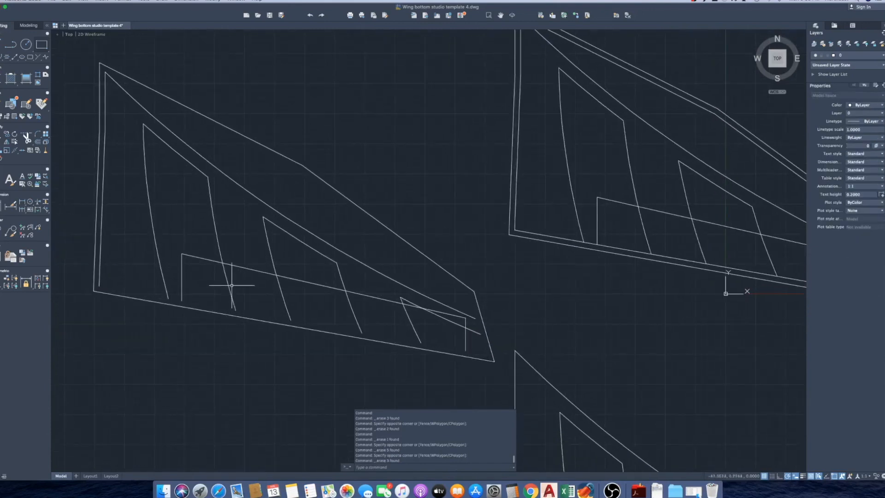
click(190, 245)
click(165, 279)
key(Delete)
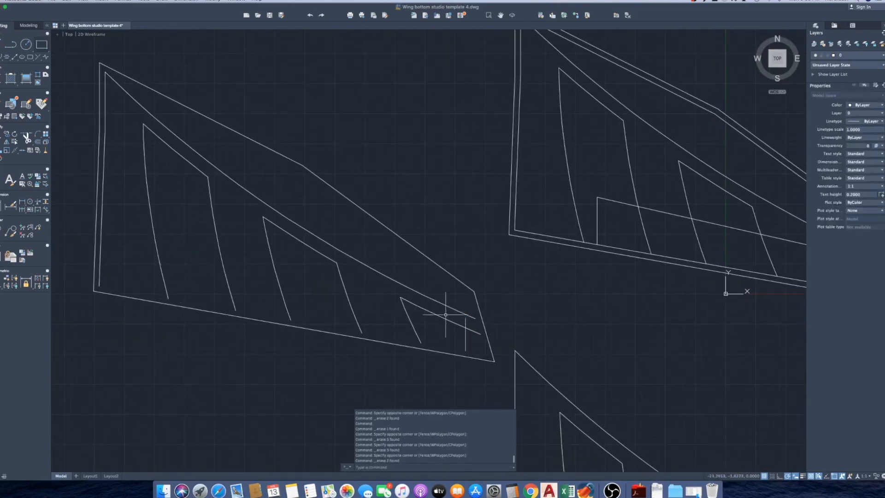
click(470, 342)
click(465, 345)
key(Delete)
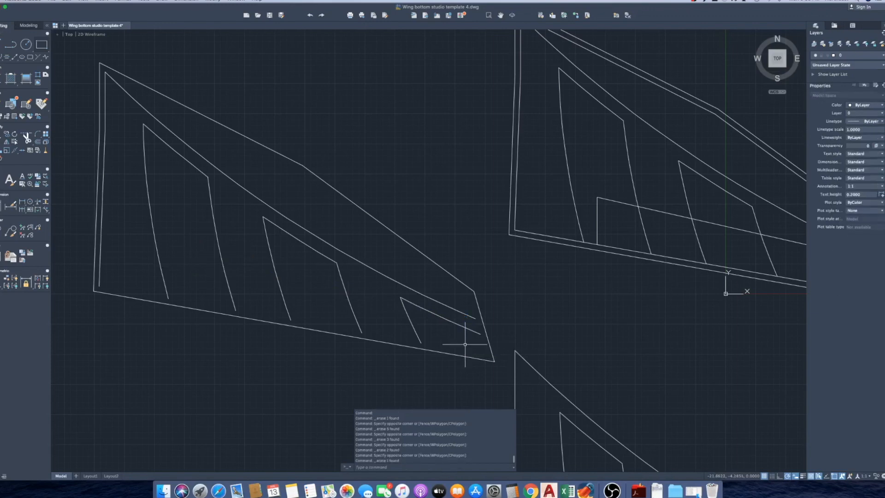
- Erase both segments of the inner left edge from the copied wing
scroll(465, 345, down, 1)
click(125, 199)
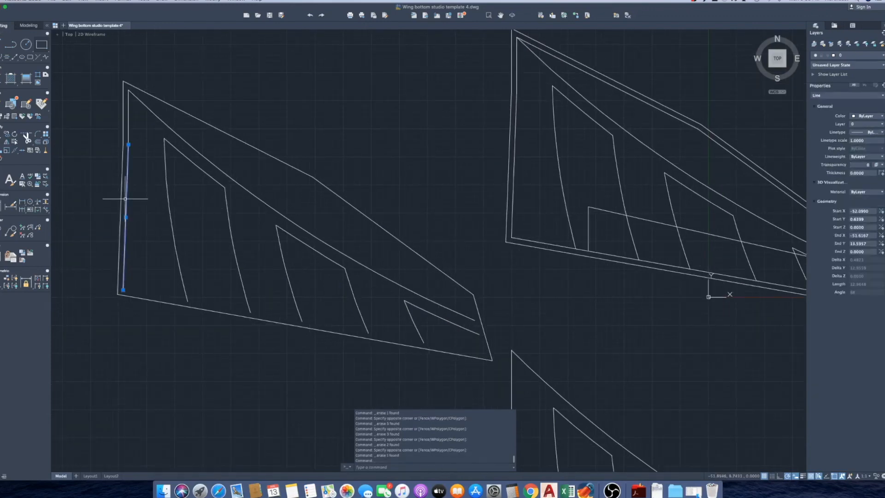
key(Delete)
click(128, 128)
key(Delete)
- Using the outer bottom, upper left and tip edges as boundaries, extend the long arc and the smallest cutout's top curve to the tip edge
text(e)
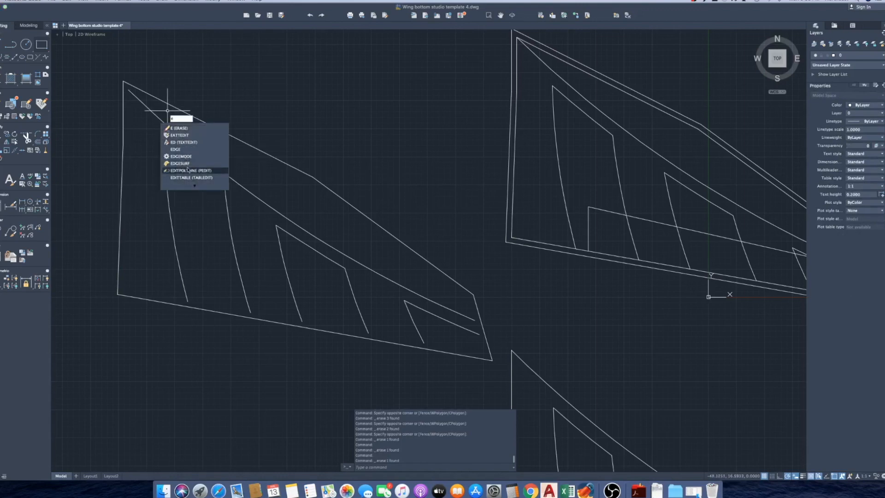
text(x)
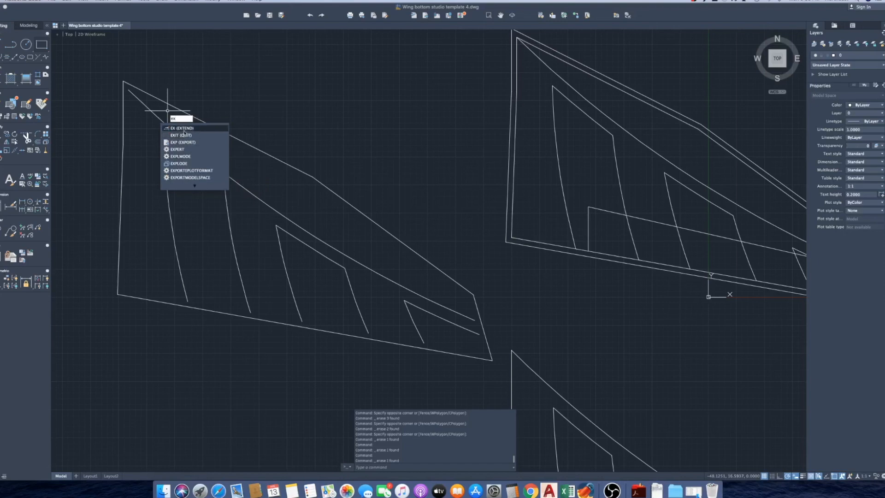
click(183, 130)
click(221, 307)
click(206, 317)
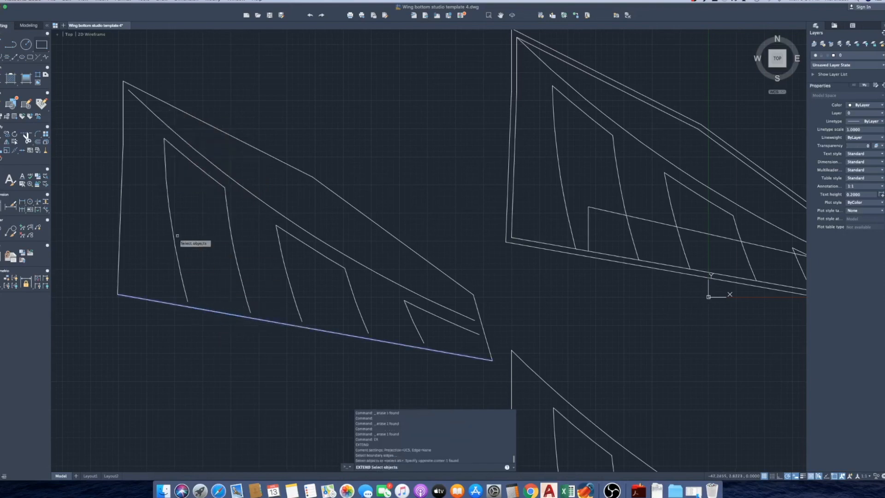
click(127, 114)
click(117, 122)
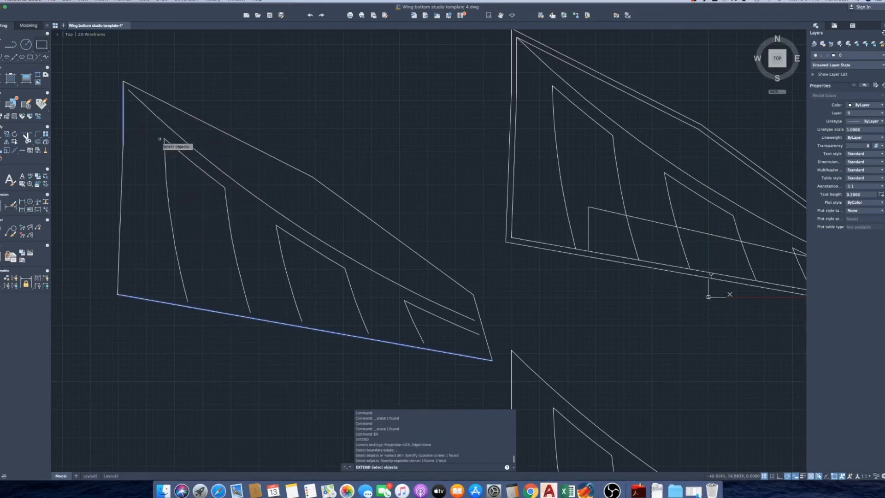
click(490, 321)
click(480, 325)
key(Return)
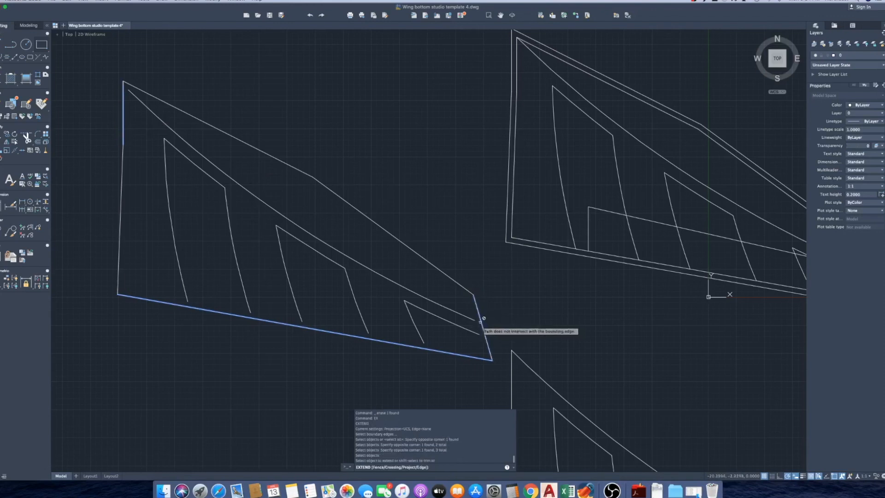
click(470, 318)
click(470, 330)
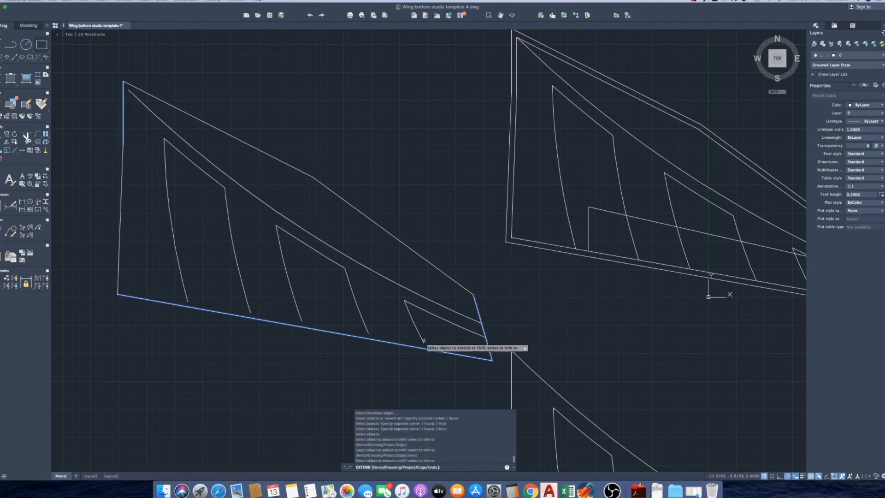
- Extend the side curves of all three feather cutouts to the outer bottom edge, and close the Extend command
click(420, 339)
click(364, 328)
click(299, 317)
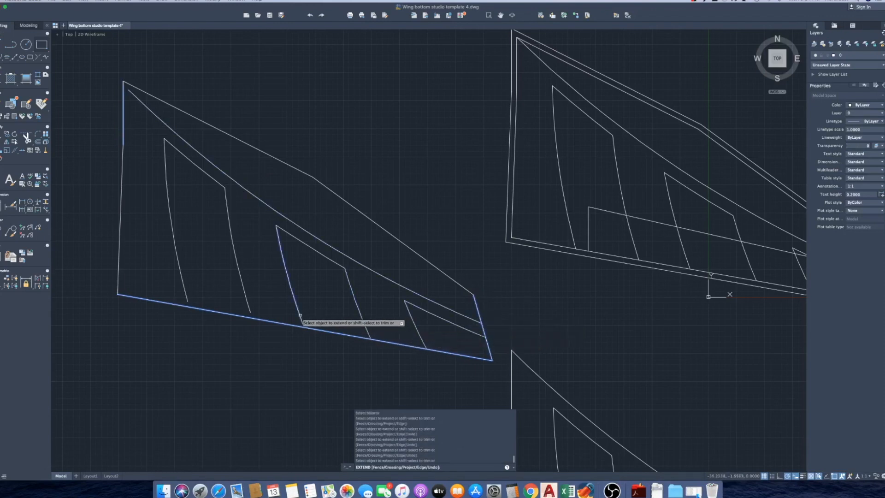
click(250, 311)
click(186, 296)
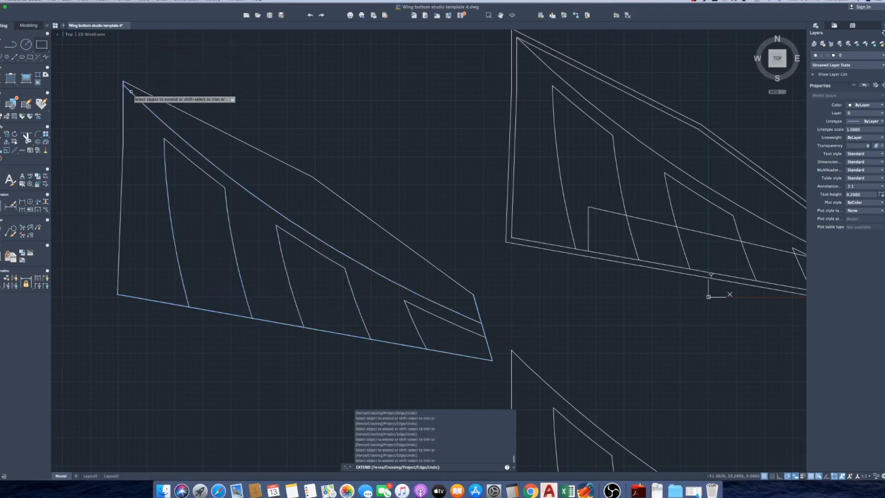
key(Escape)
- Erase the two outer upper edge lines above the long arc of the copied wing
click(165, 93)
click(158, 107)
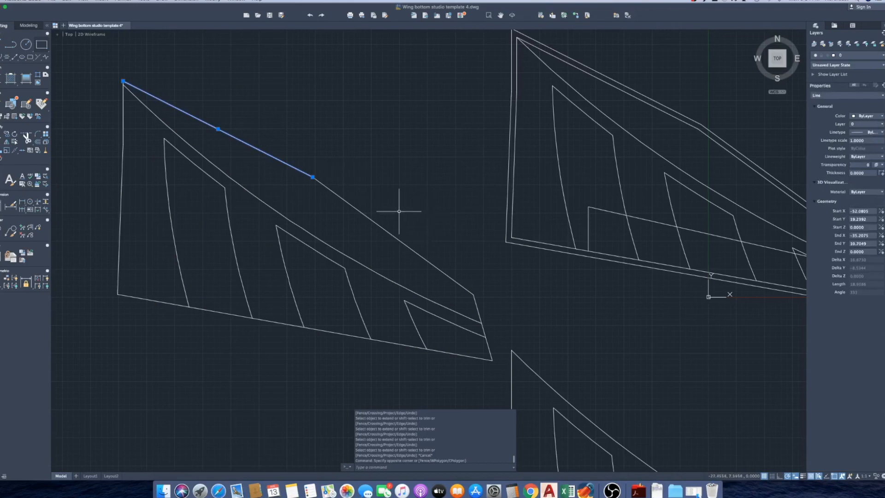
click(376, 230)
key(Delete)
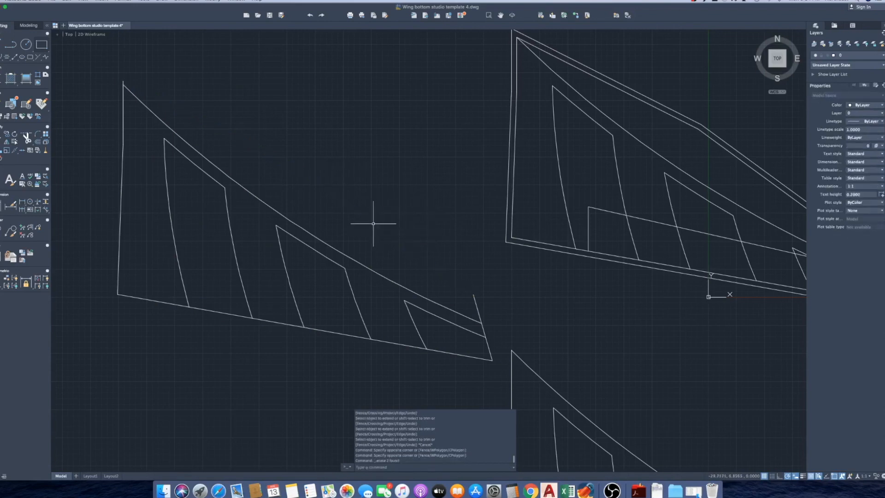
scroll(375, 226, down, 2)
scroll(276, 219, up, 1)
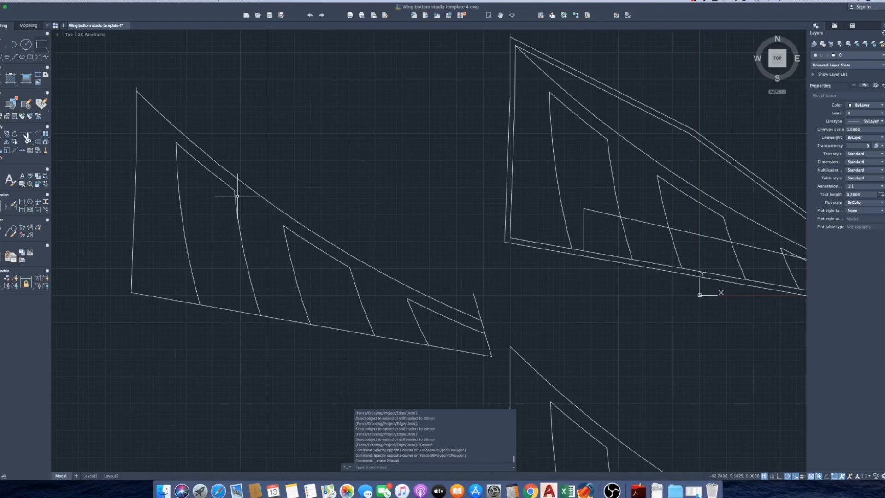
scroll(239, 195, up, 1)
scroll(239, 196, down, 1)
scroll(239, 195, up, 1)
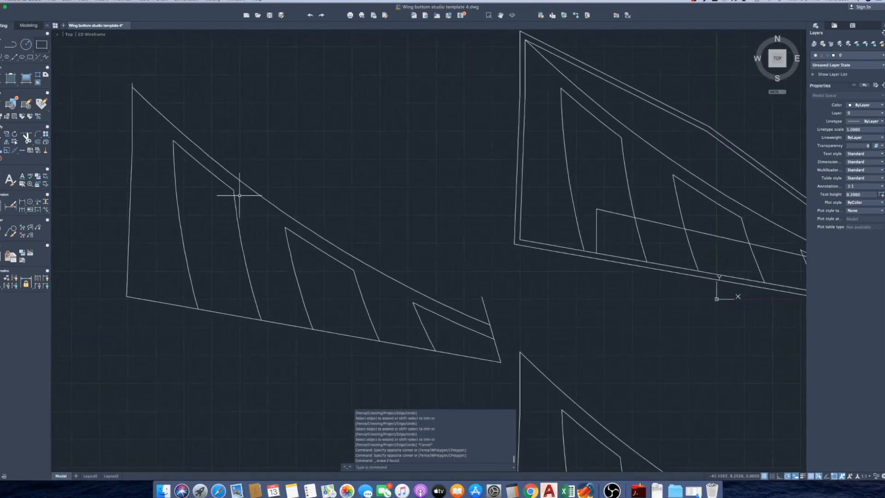
scroll(239, 195, up, 1)
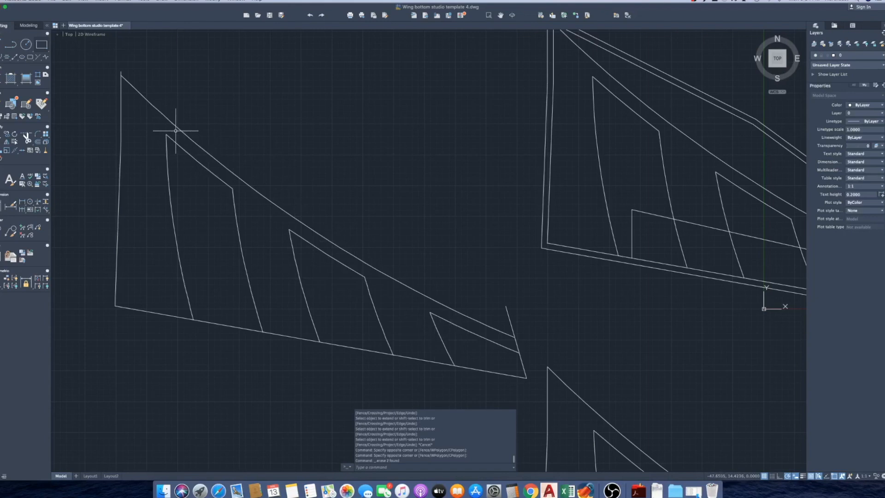
- Offset the long arc by .1, and offset the first feather cutout's top and side curves inward by the same distance
text(o)
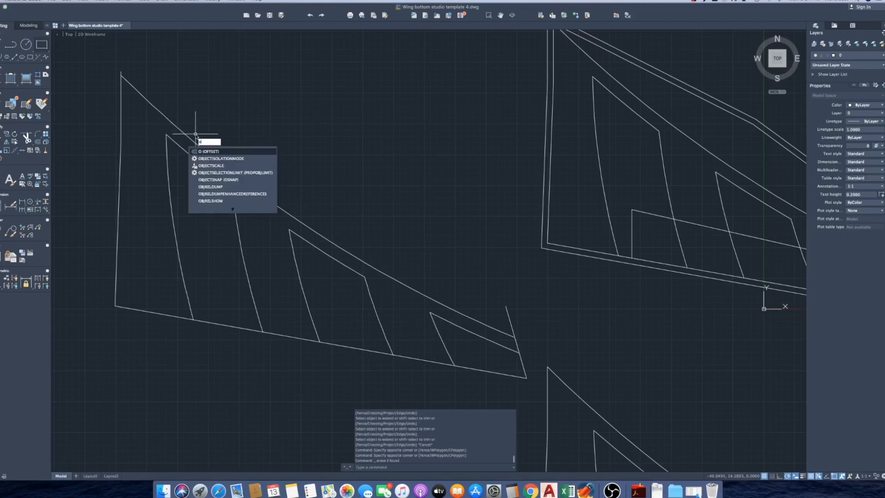
key(Return)
text(.1)
key(Return)
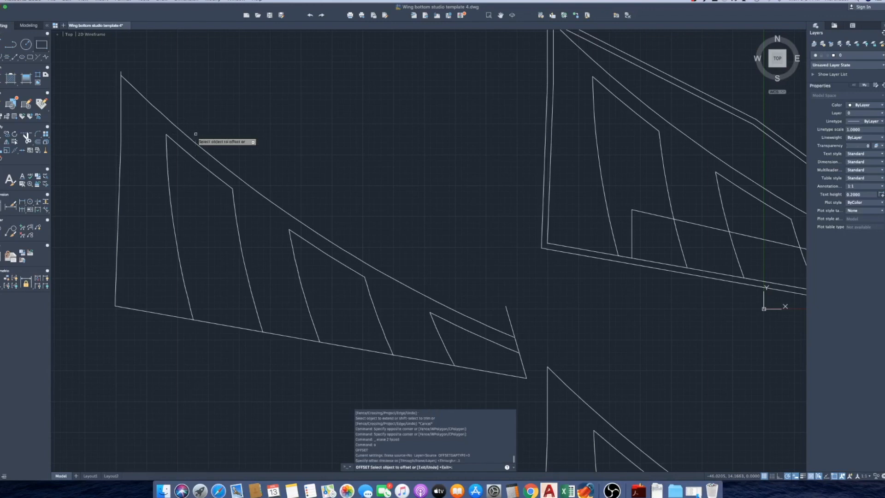
click(193, 140)
click(181, 148)
click(177, 156)
click(168, 171)
click(175, 176)
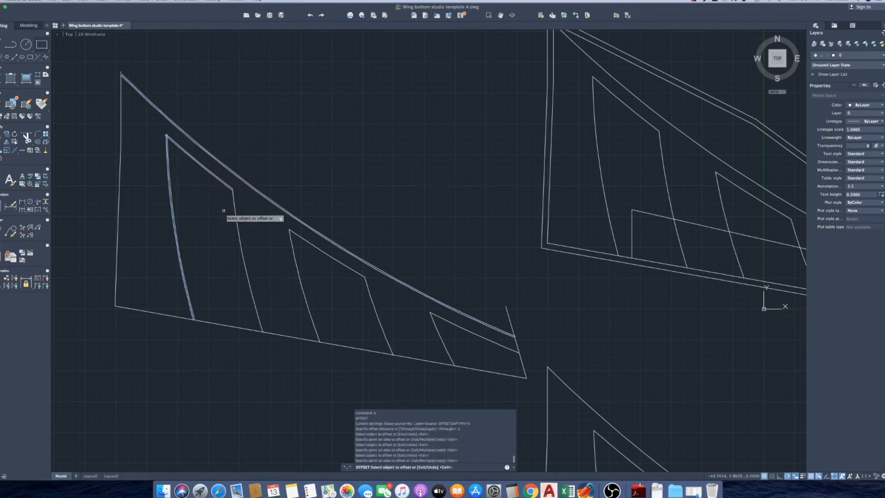
click(237, 208)
click(222, 219)
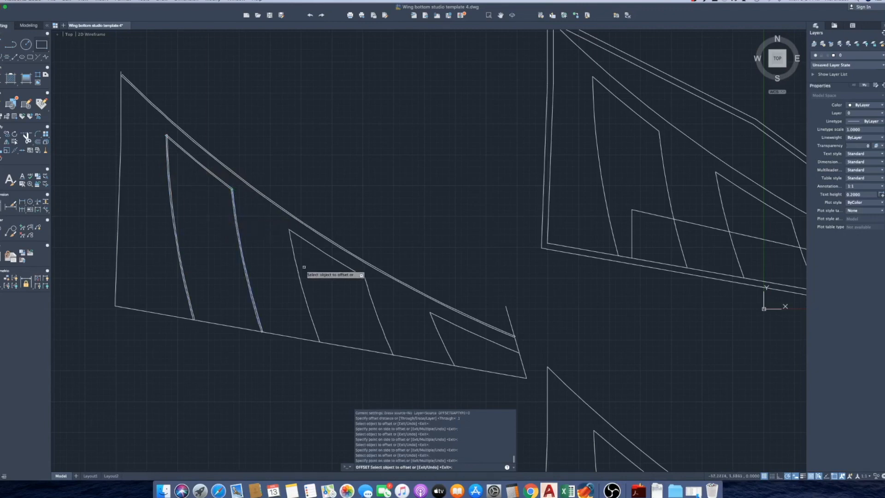
- Offset the outlines of the second and third feather cutouts inward by .1
click(300, 274)
click(376, 299)
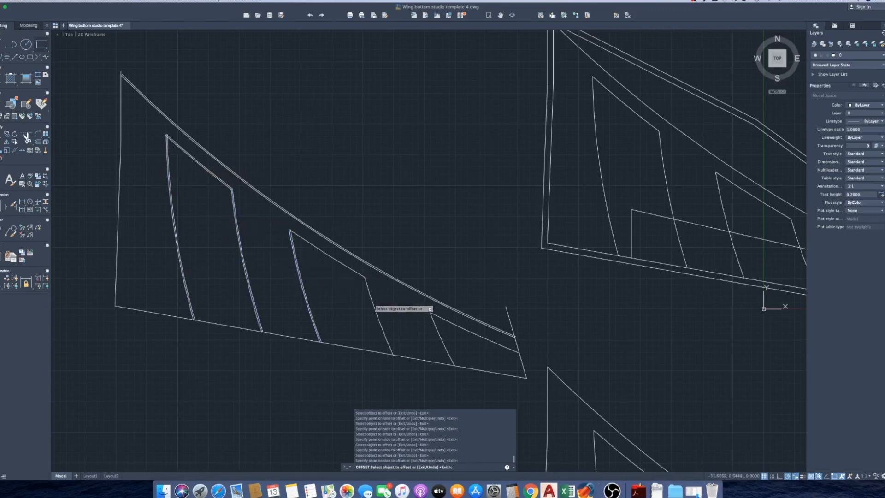
click(357, 271)
click(359, 275)
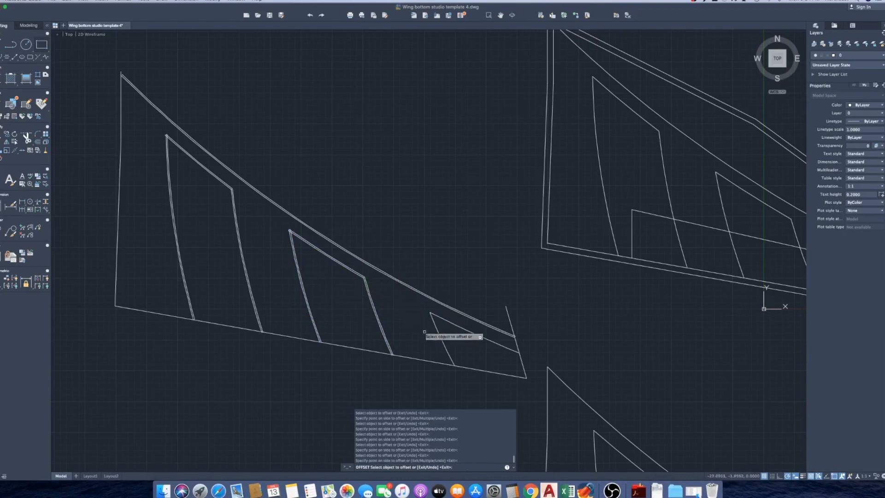
click(436, 325)
click(446, 328)
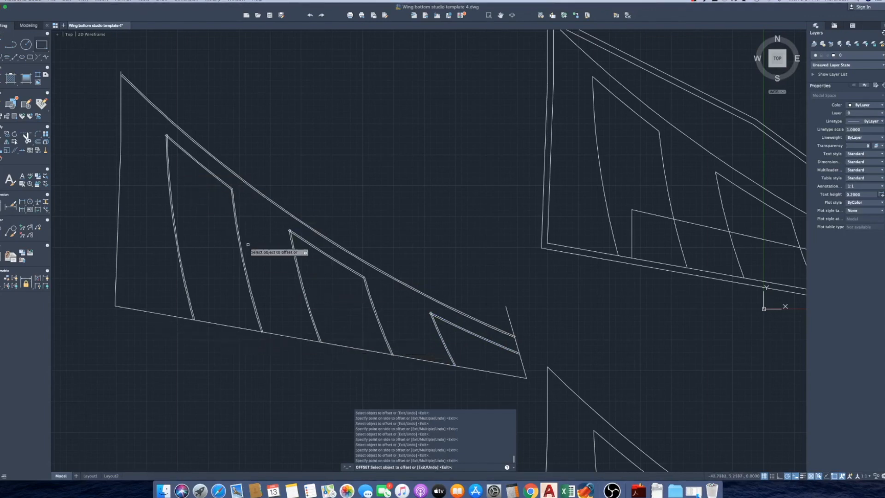
- Leave the Offset command and erase the original long arc of the copied wing, keeping its offset
key(Escape)
scroll(120, 61, up, 3)
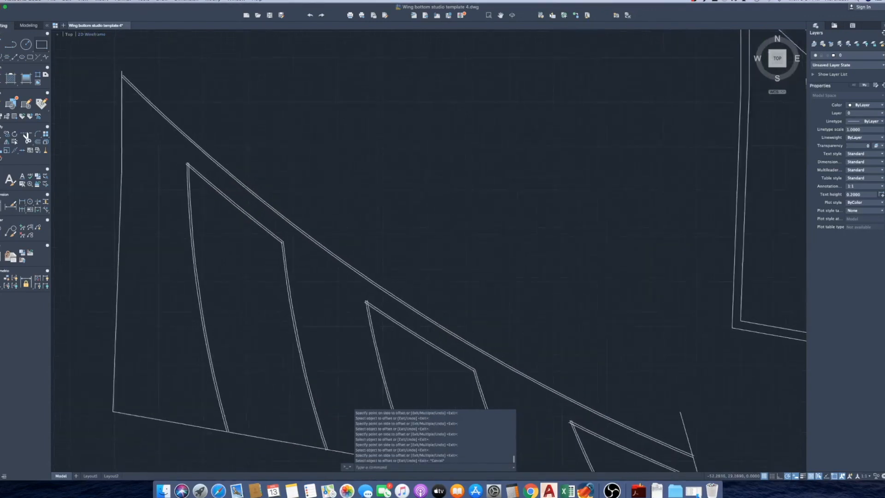
click(128, 82)
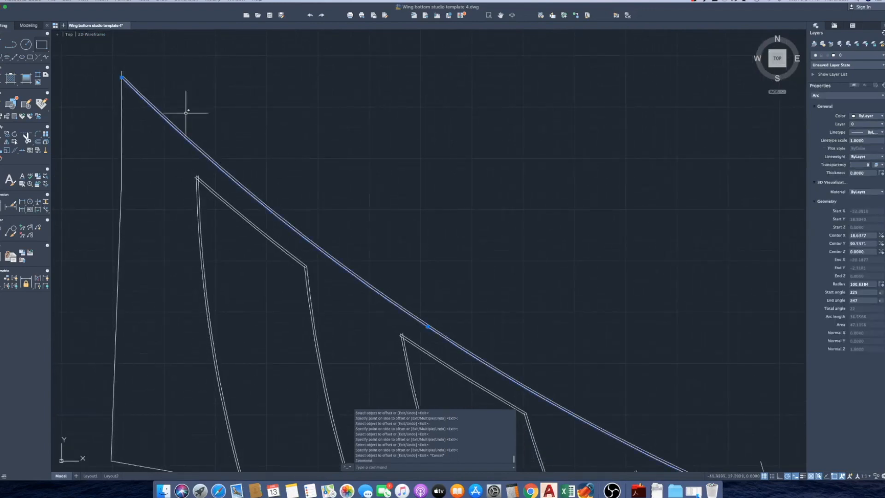
scroll(221, 148, down, 2)
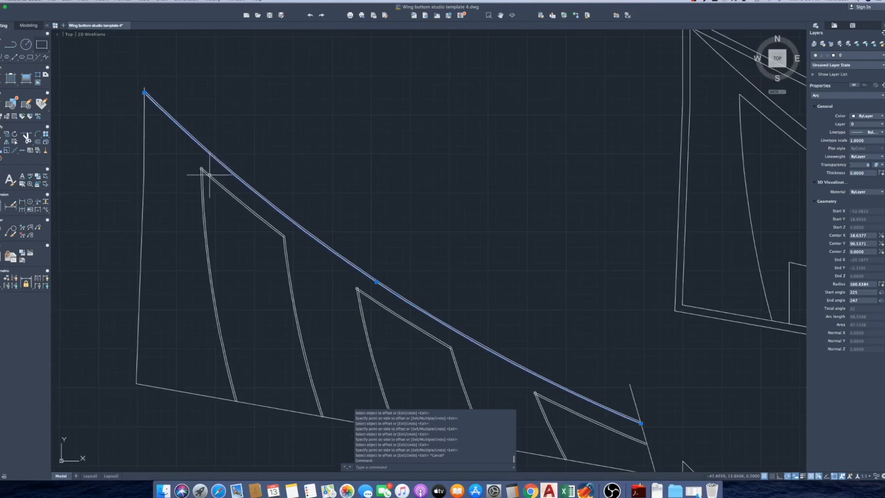
key(Delete)
- Erase the original top and side curves of the first feather cutout, keeping the inward offsets
scroll(209, 174, up, 7)
click(207, 171)
key(Delete)
click(181, 171)
key(Delete)
click(425, 358)
click(420, 353)
key(Delete)
- Erase the original top and both side curves of the second feather cutout
scroll(293, 275, down, 8)
scroll(397, 344, up, 8)
click(395, 345)
click(350, 323)
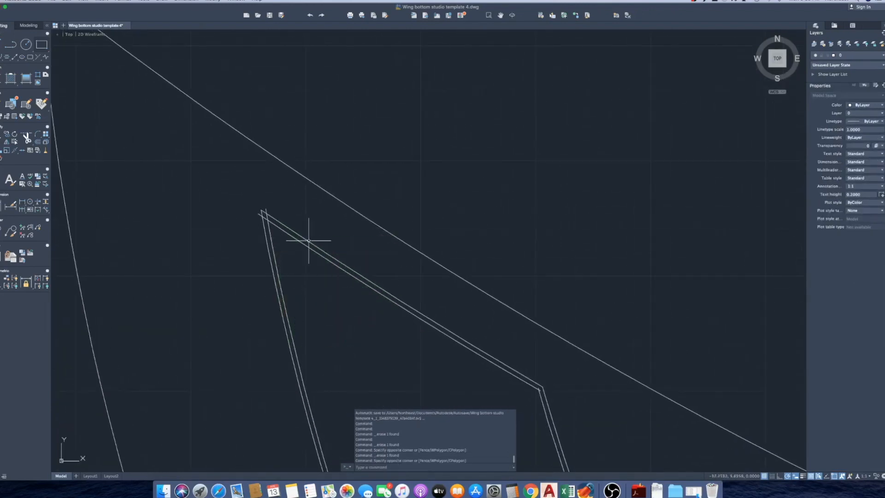
click(271, 216)
click(262, 226)
key(Delete)
scroll(230, 212, down, 5)
scroll(373, 318, up, 5)
click(369, 310)
key(Delete)
- Erase the original side and top curves of the third feather cutout
scroll(396, 324, down, 5)
scroll(429, 330, up, 5)
click(409, 298)
key(Delete)
click(418, 288)
key(Delete)
- Start a Fillet with the Multiple option and join the long arc's lower end to the short end edge in a sharp corner
scroll(417, 288, down, 5)
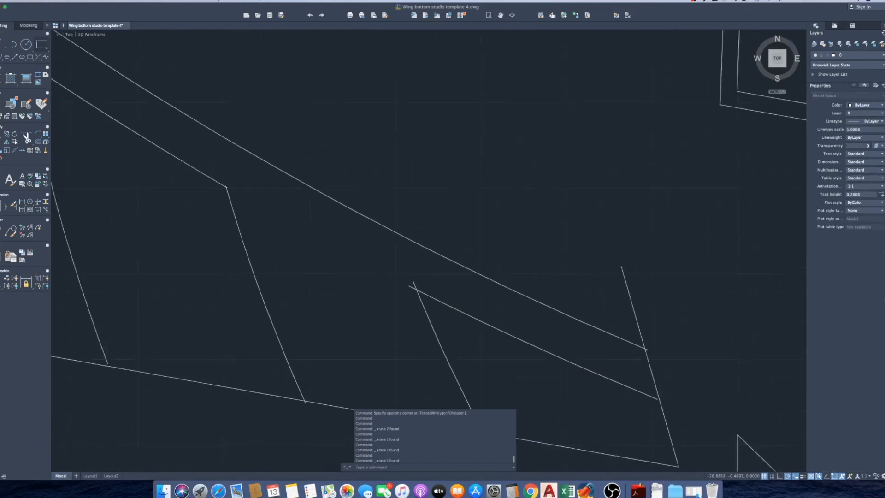
scroll(421, 285, down, 2)
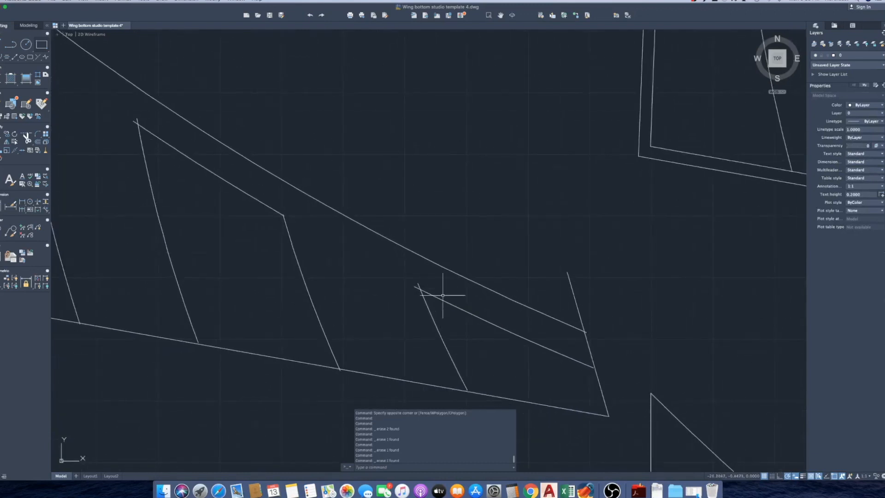
scroll(475, 355, down, 2)
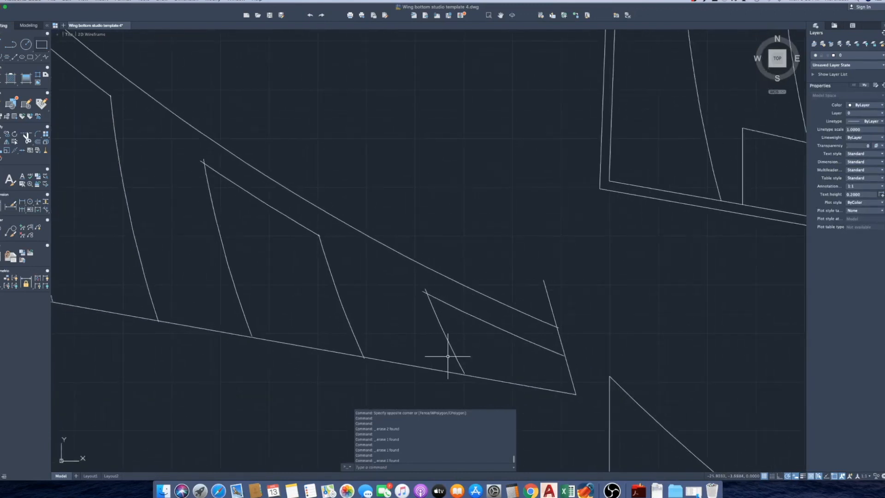
text(f)
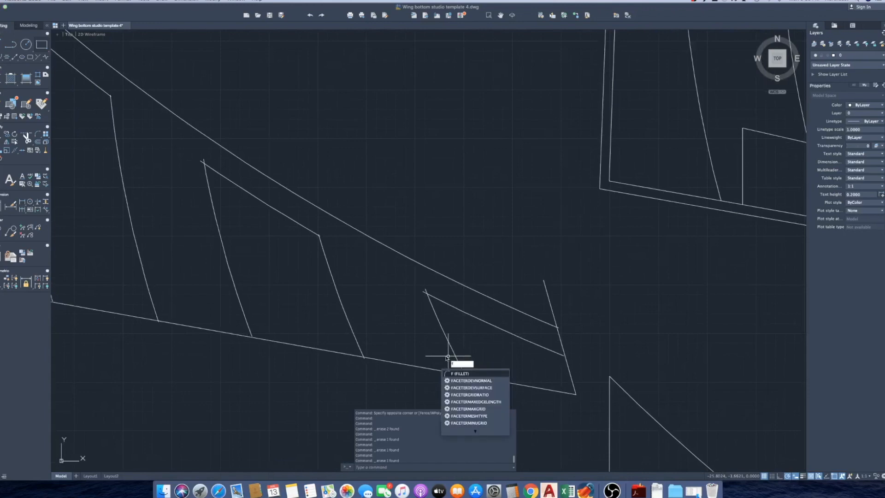
key(Return)
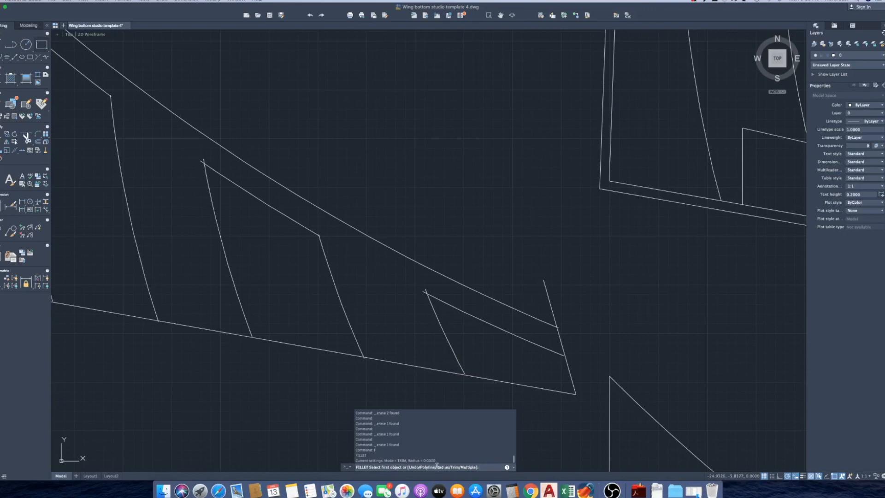
key(Return)
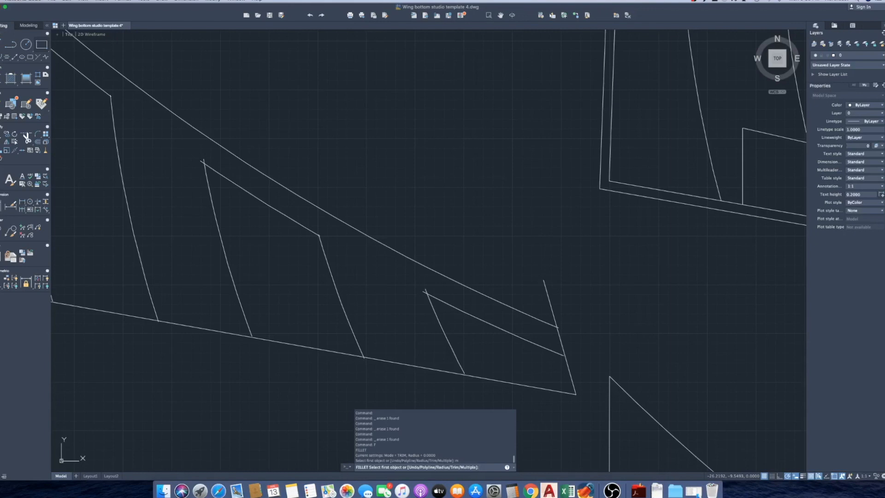
click(558, 331)
click(556, 326)
- Fillet the long arc's upper end with the wing's left edge into a sharp corner
scroll(556, 326, down, 3)
scroll(467, 337, up, 2)
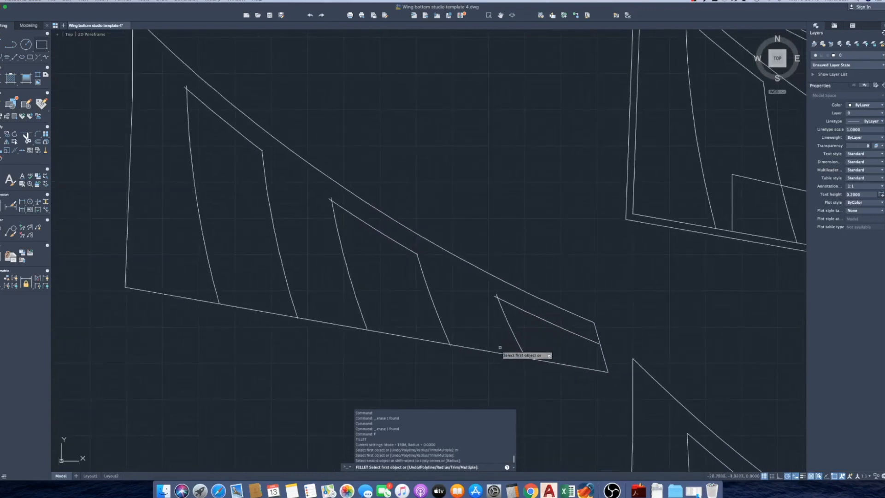
scroll(499, 345, down, 2)
scroll(194, 39, up, 3)
click(185, 68)
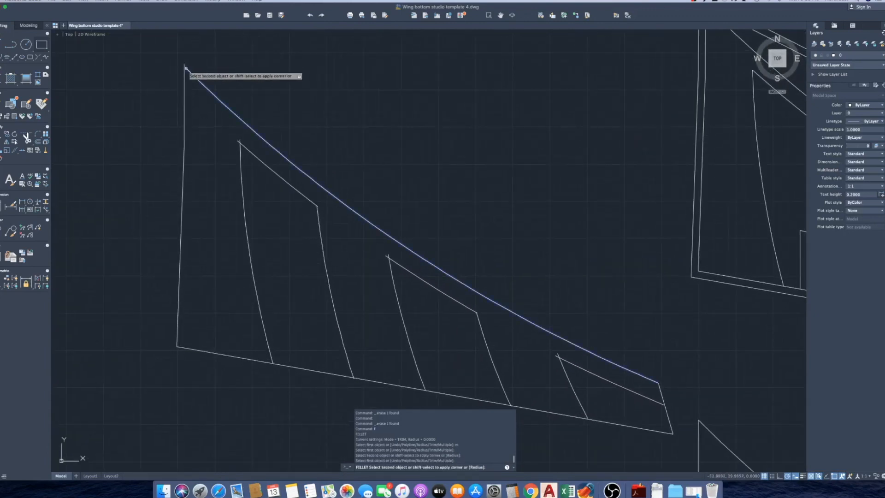
click(185, 71)
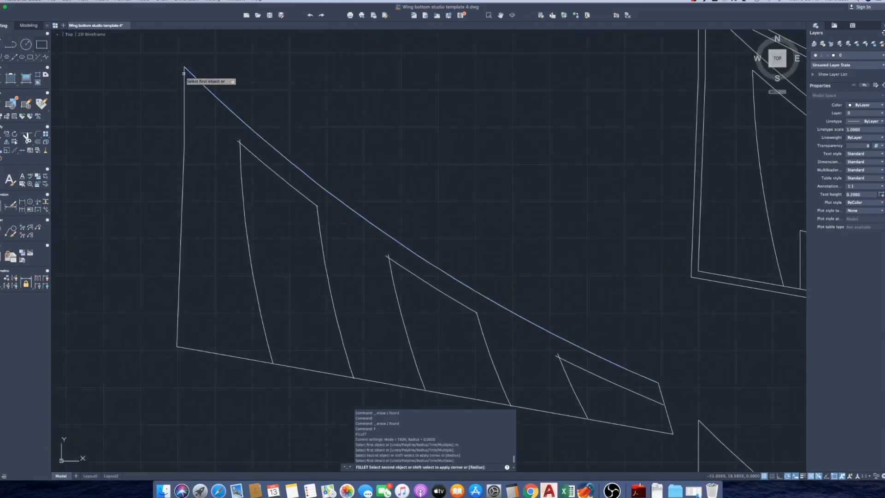
- Fillet both upper corners of the first and second feather cutouts into sharp corners
click(245, 149)
click(242, 168)
click(314, 204)
click(318, 212)
click(388, 263)
click(396, 269)
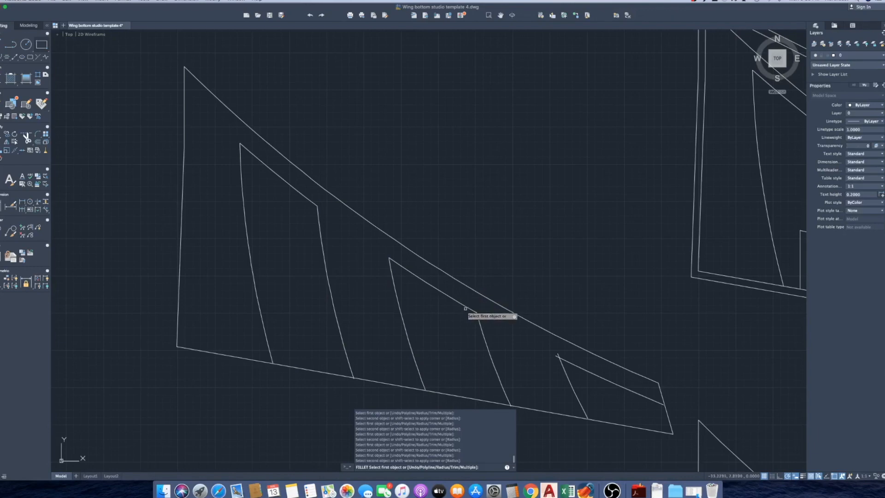
click(483, 328)
click(467, 307)
- Fillet the third feather cutout's side and top curves into a sharp corner, and close the Fillet command
scroll(385, 259, down, 2)
scroll(498, 335, up, 3)
click(493, 304)
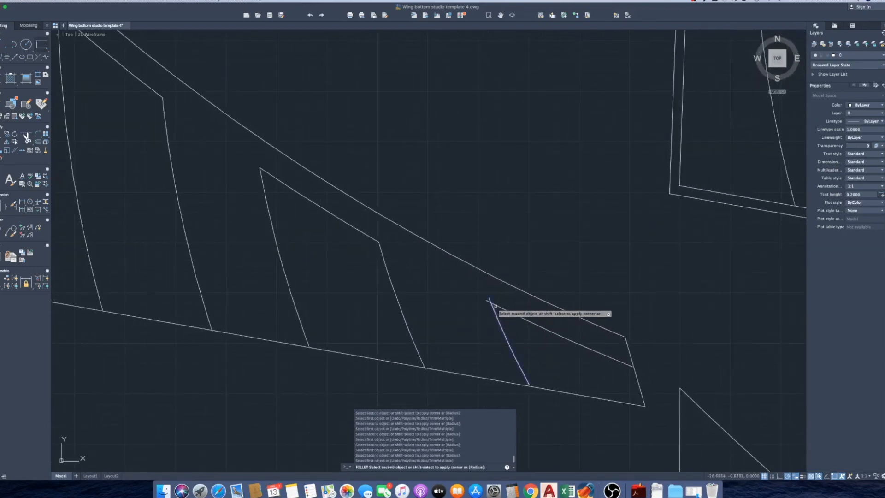
click(495, 305)
scroll(495, 305, down, 2)
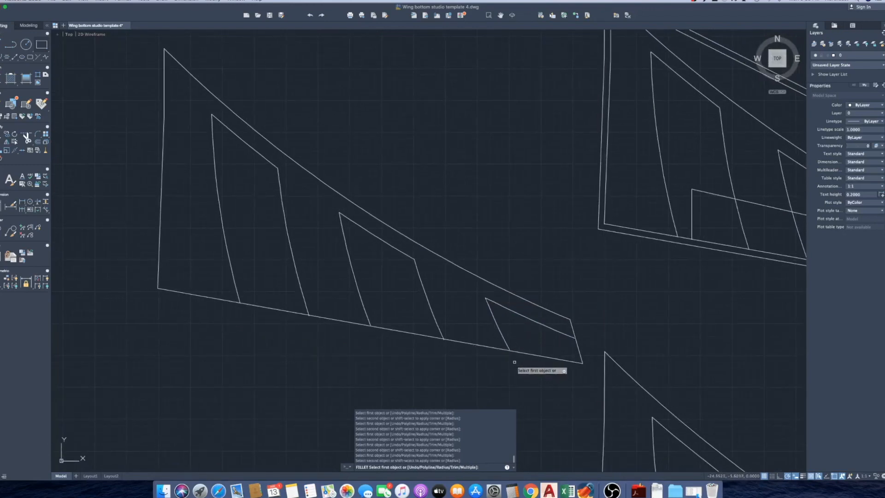
key(Escape)
- Try to fillet the second cutout's right side curve with the bottom edge, and undo it
scroll(507, 345, up, 2)
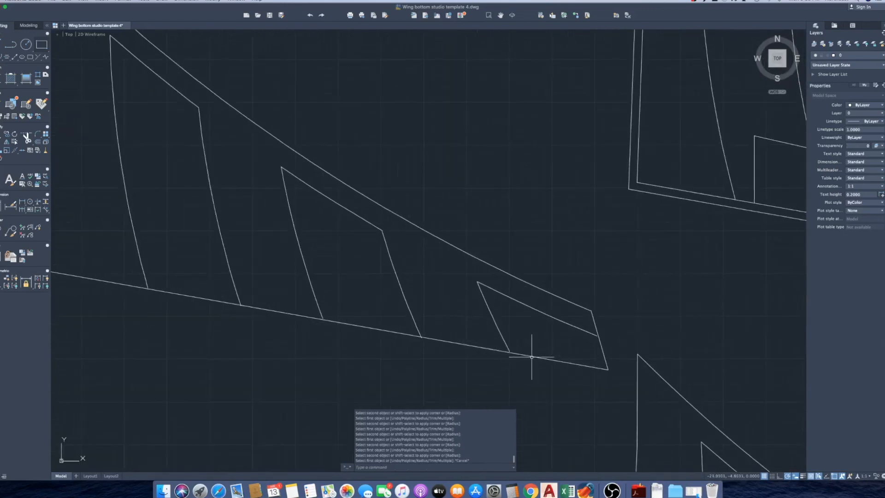
scroll(500, 330, down, 1)
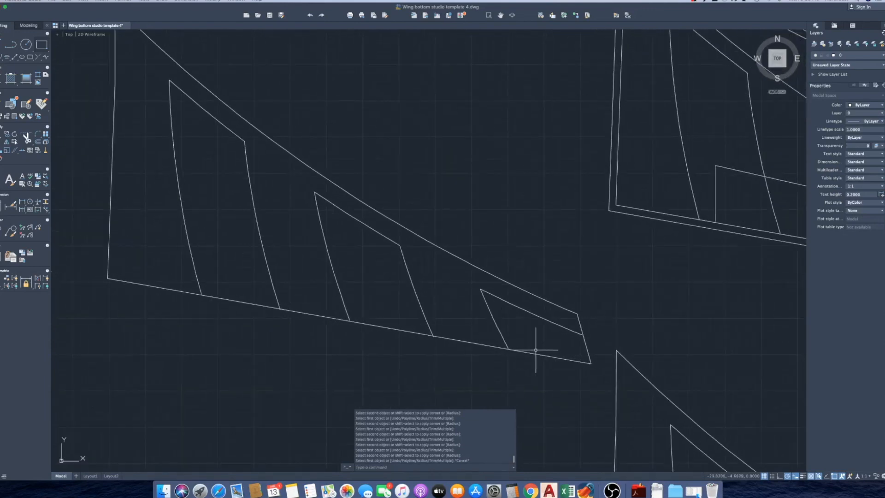
scroll(535, 350, up, 1)
scroll(503, 339, down, 1)
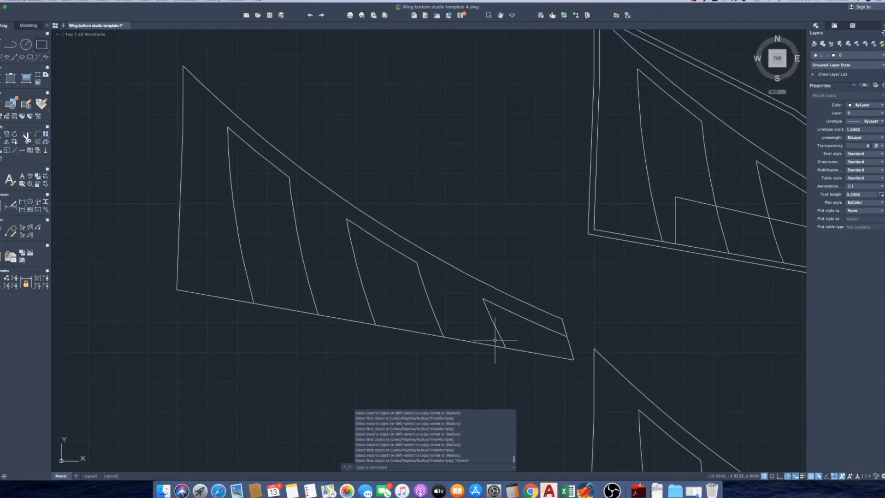
scroll(468, 341, up, 2)
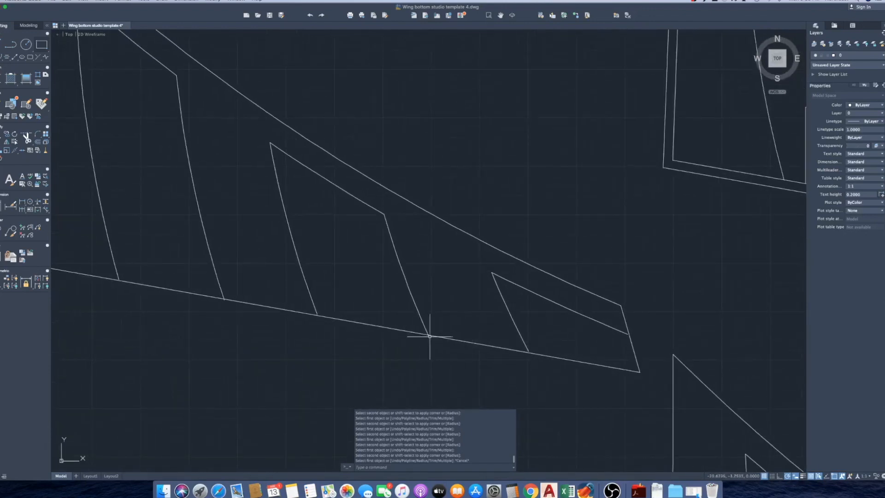
text(f)
key(Return)
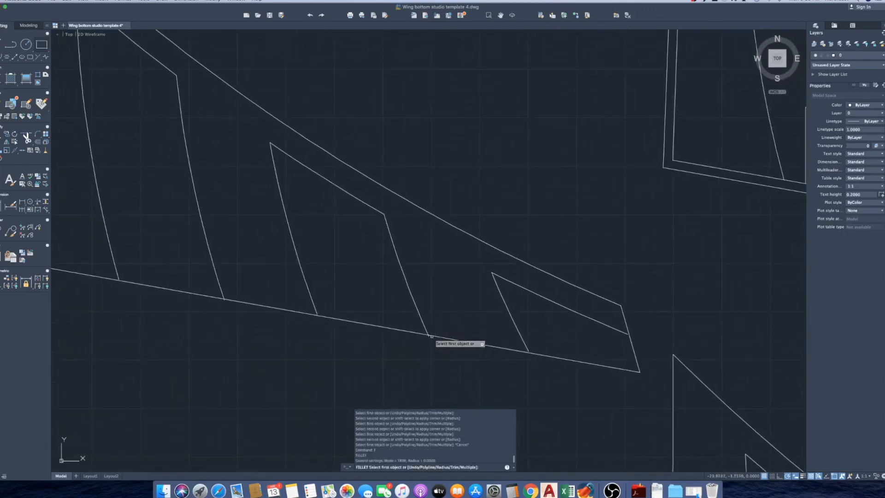
click(421, 335)
click(425, 330)
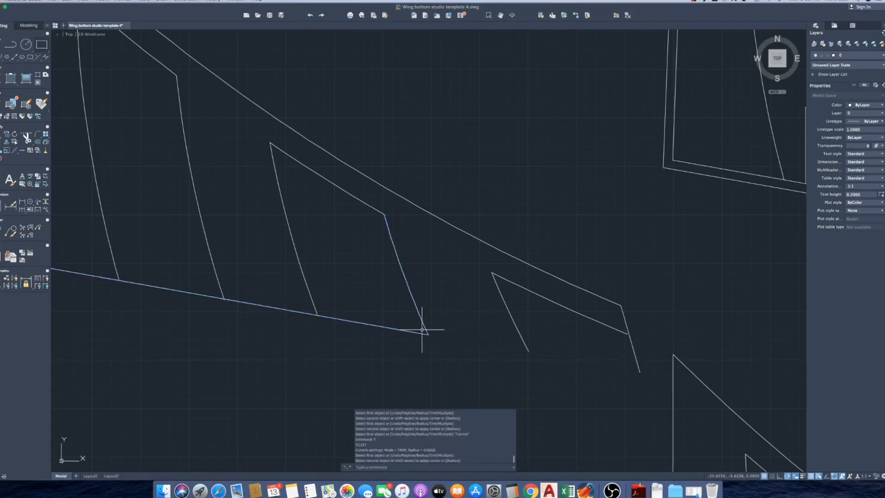
key(Escape)
key(super+z)
key(Escape)
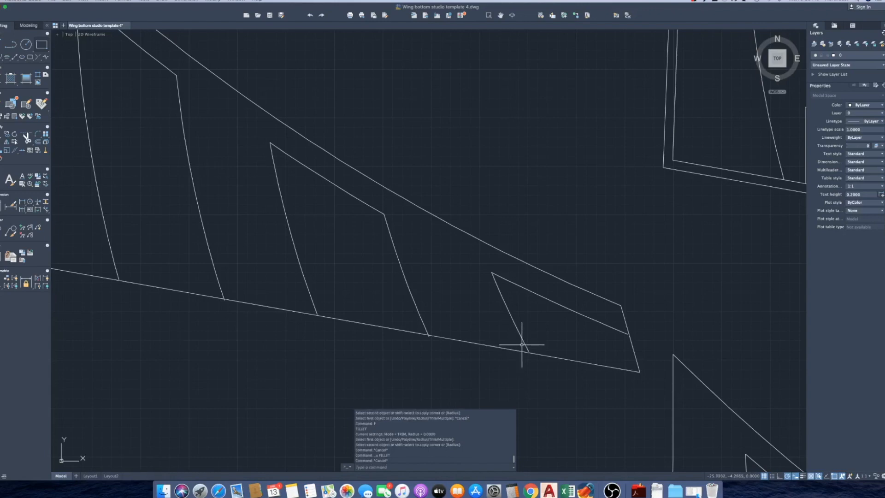
right_click(520, 339)
key(Escape)
key(Escape)
key(Escape)
- Fillet the third cutout's side curve with the bottom edge, removing the bottom edge beyond the cutout
scroll(539, 355, up, 1)
text(F)
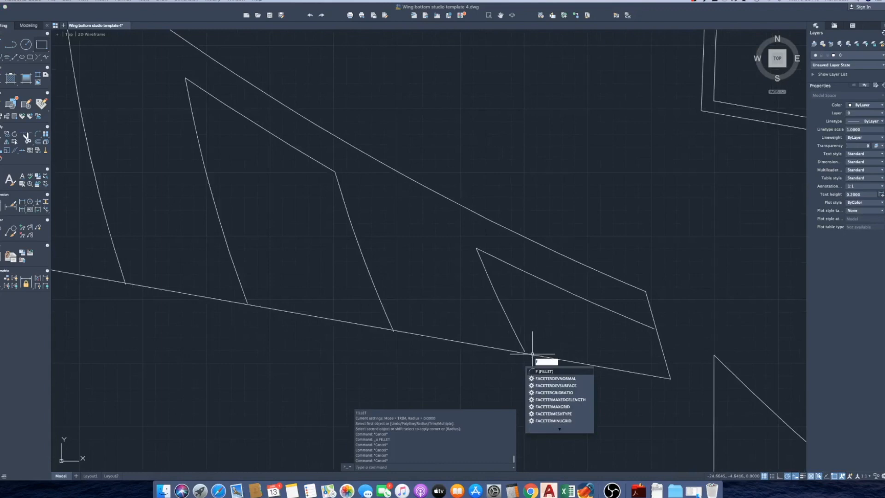
key(Return)
click(521, 353)
- Try a second fillet between the bottom edge and the second cutout's right side curve, and undo it
key(Return)
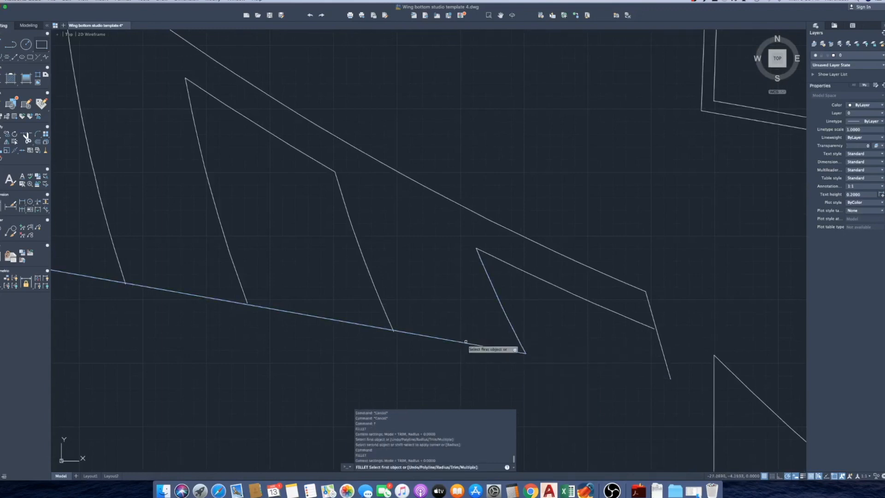
click(399, 330)
click(390, 325)
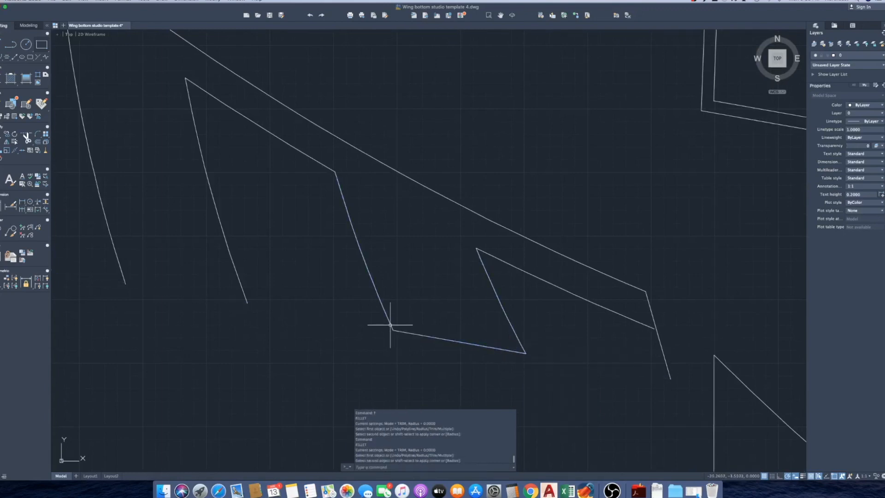
key(super+z)
- Fillet the third cutout's top curve with the short end edge to close the wing tip
scroll(516, 327, down, 3)
scroll(589, 334, up, 2)
text(f)
key(Return)
click(600, 325)
key(Escape)
key(Escape)
scroll(523, 330, down, 3)
scroll(523, 328, up, 3)
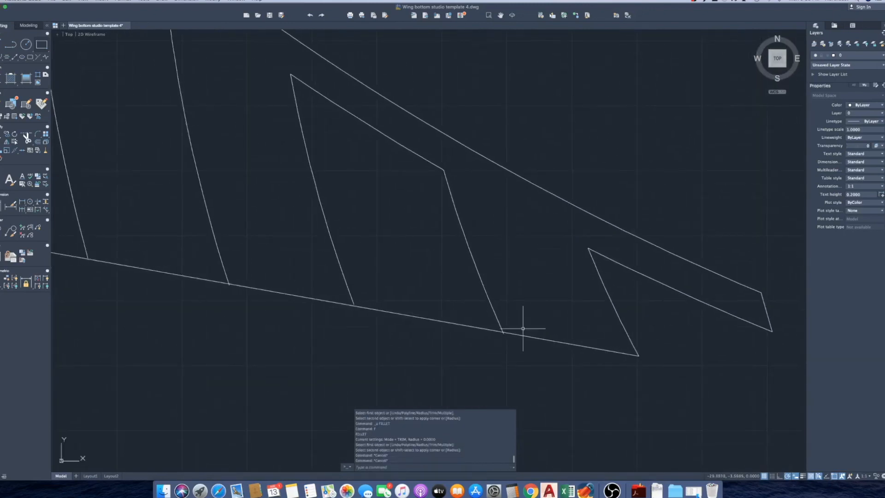
click(512, 315)
click(491, 313)
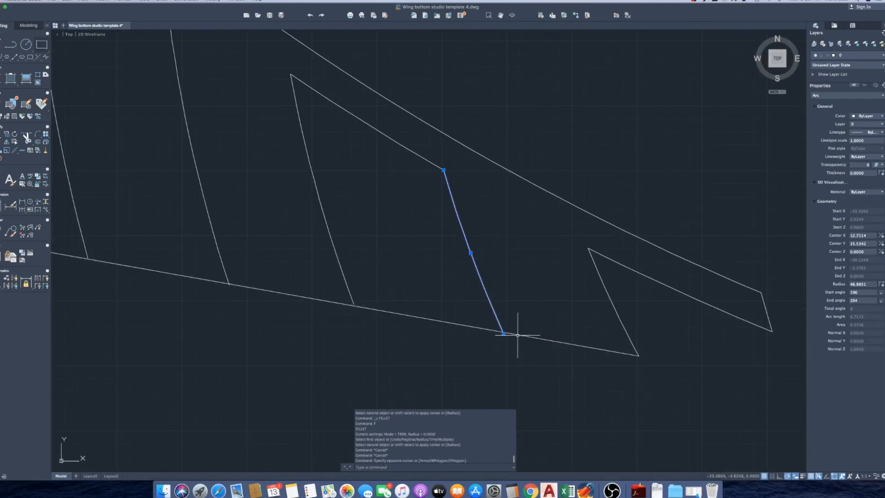
text(f)
key(Return)
key(Escape)
key(Escape)
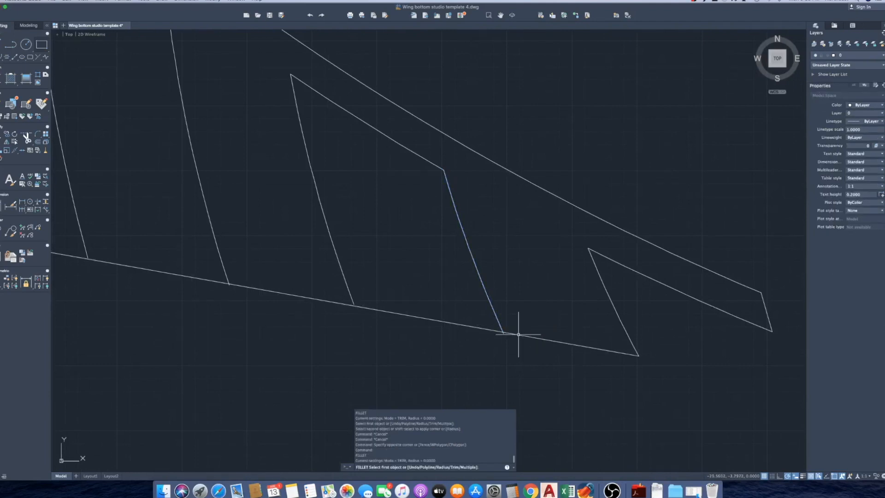
- Try to trim the overlap where the second cutout's right side curve meets the bottom edge
text(tr)
key(Return)
click(516, 333)
click(493, 313)
key(Return)
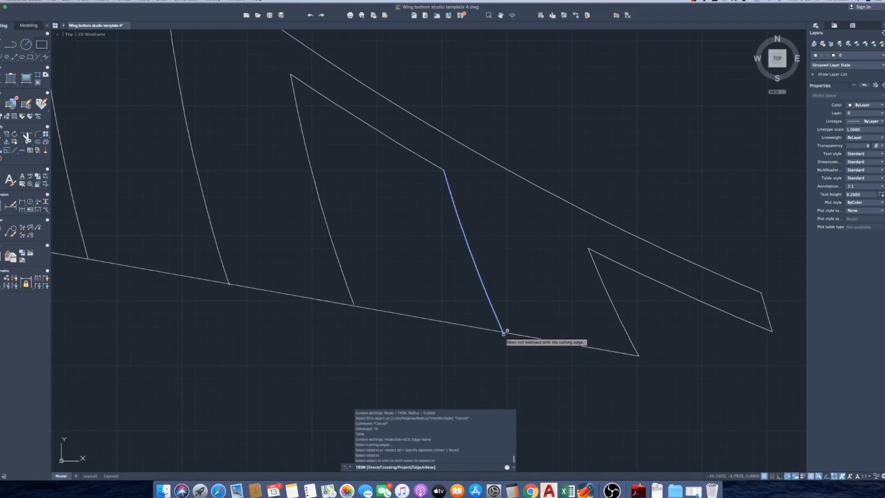
key(Escape)
- Trim the second cutout's right side curve where it overshoots, using the bottom edge as the cutting edge
text(TR)
key(Return)
click(508, 328)
click(506, 337)
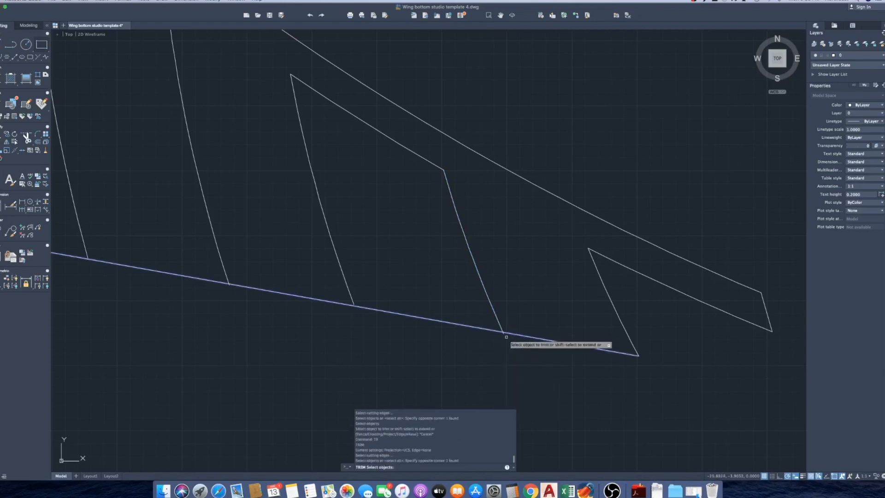
key(Return)
scroll(500, 325, up, 3)
scroll(389, 305, up, 4)
key(Escape)
- Extend the second cutout's left side curve to the bottom edge, and close the Extend command
text(ex)
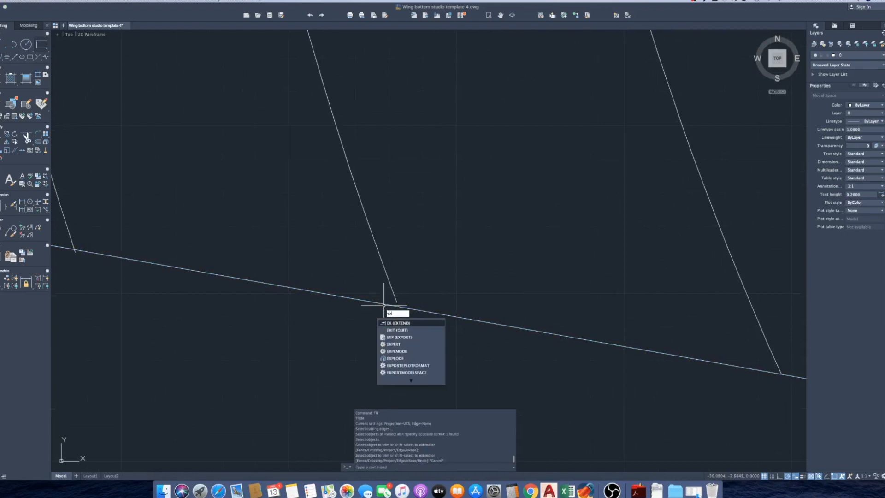
key(Return)
click(393, 305)
key(Return)
scroll(396, 300, down, 3)
scroll(296, 287, down, 1)
scroll(297, 286, up, 4)
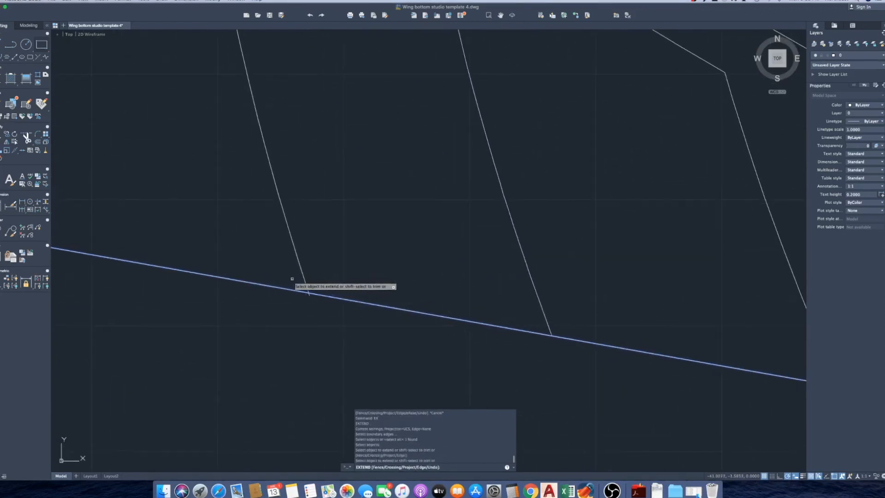
key(Escape)
- Trim the overshooting end of the first cutout's right side curve at the bottom edge
text(tr)
key(Return)
click(330, 292)
click(310, 297)
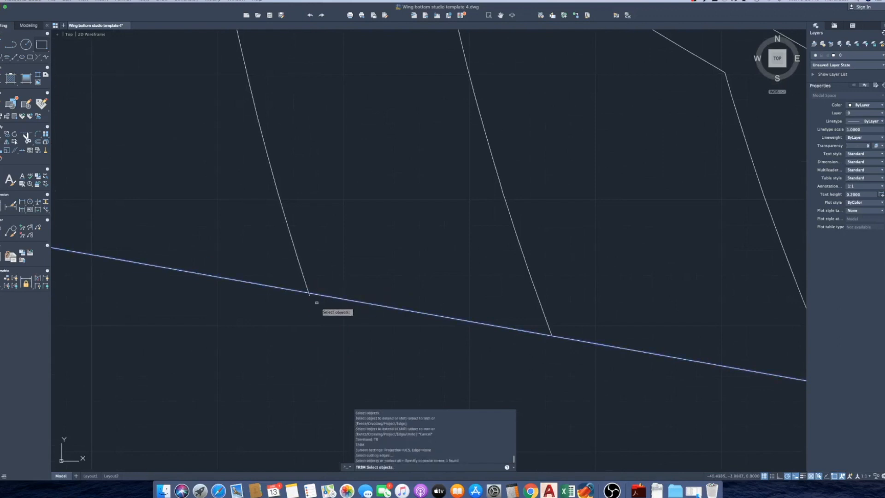
key(Return)
click(310, 295)
scroll(414, 302, down, 2)
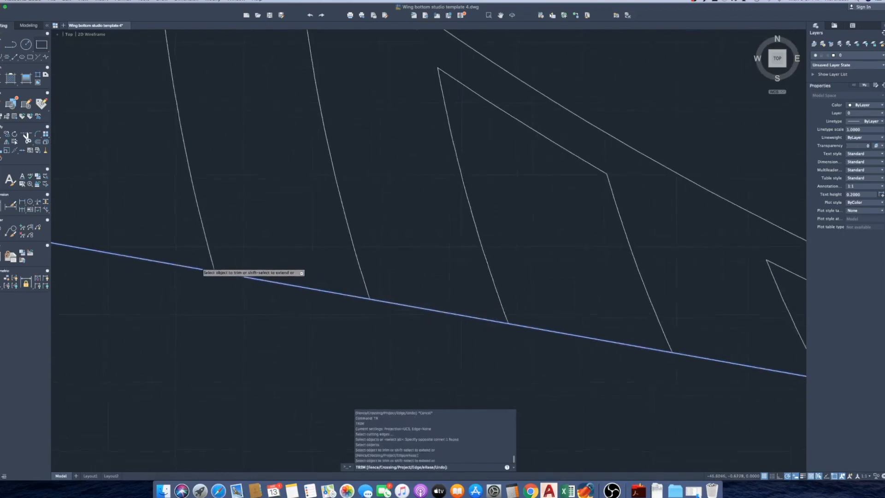
- Extend the first cutout's left side curve down to the bottom edge, and close the Extend command
scroll(205, 266, up, 3)
key(Escape)
text(ex)
key(Return)
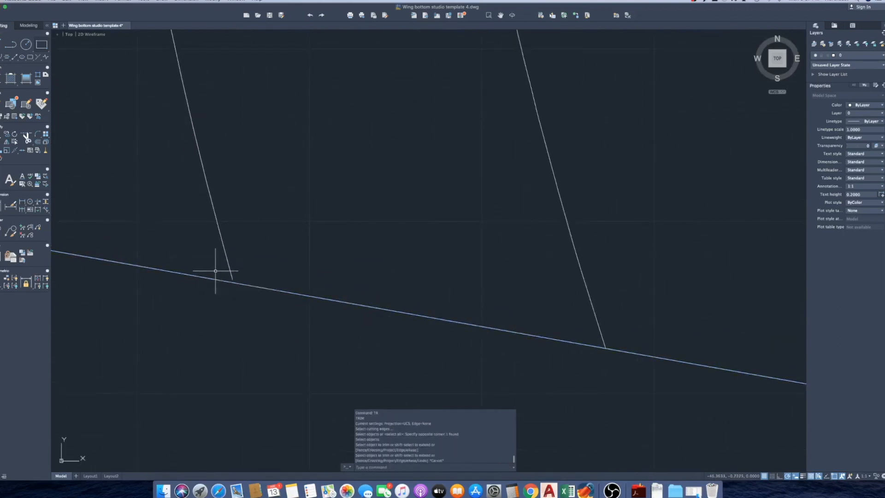
click(246, 279)
click(241, 292)
key(Return)
click(233, 279)
scroll(234, 279, down, 1)
scroll(234, 281, down, 4)
key(Escape)
key(Escape)
- Trim the bottom edge across the openings of the first and second cutouts, using their side curves as cutting edges
text(tr)
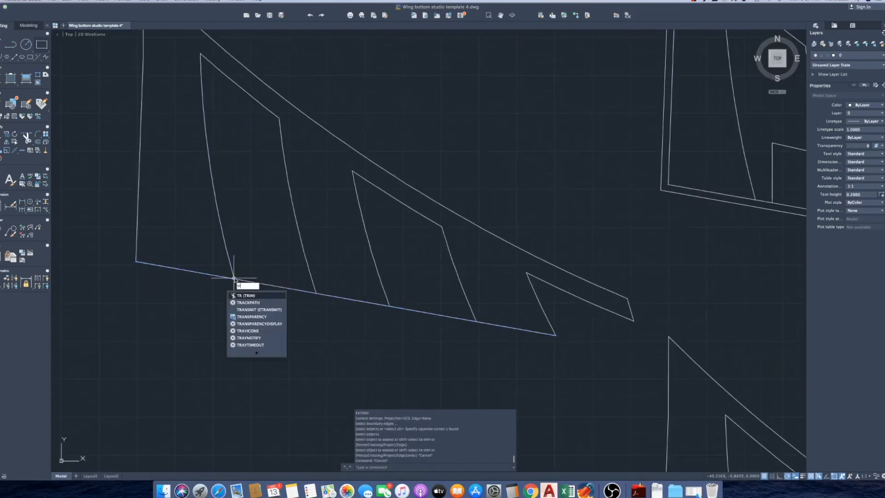
key(Return)
click(464, 250)
click(200, 259)
key(Return)
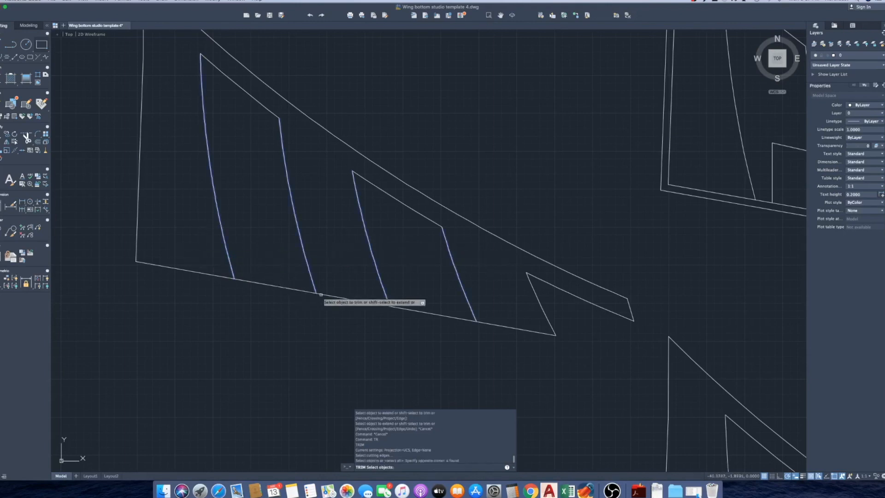
click(288, 289)
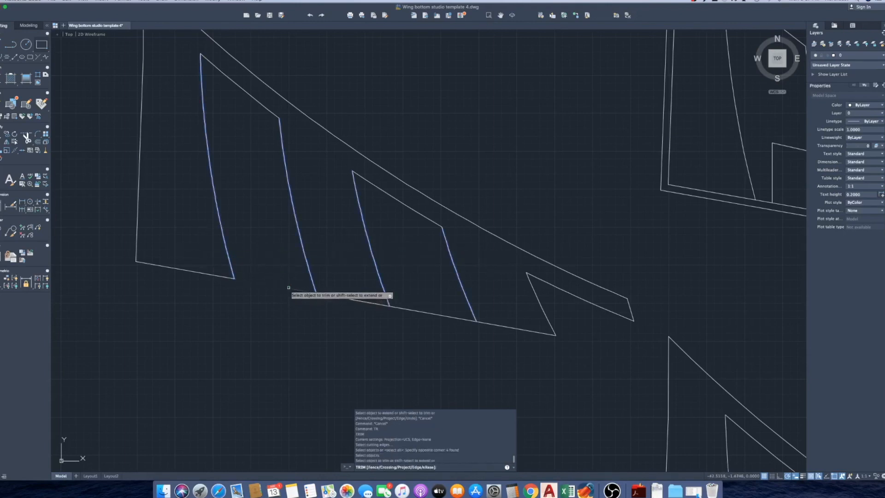
click(437, 311)
scroll(436, 315, down, 5)
key(Escape)
- Erase the entire reworked feather outline lying to the left of the wing template
scroll(433, 313, up, 4)
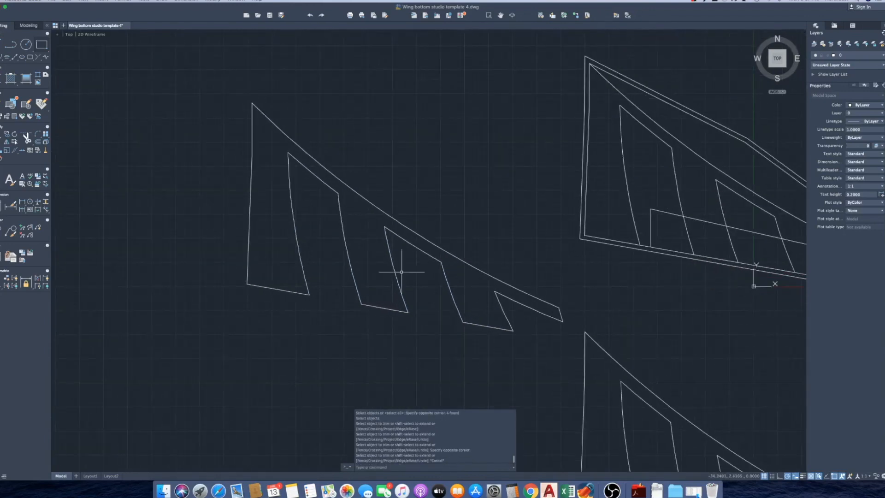
scroll(434, 298, down, 3)
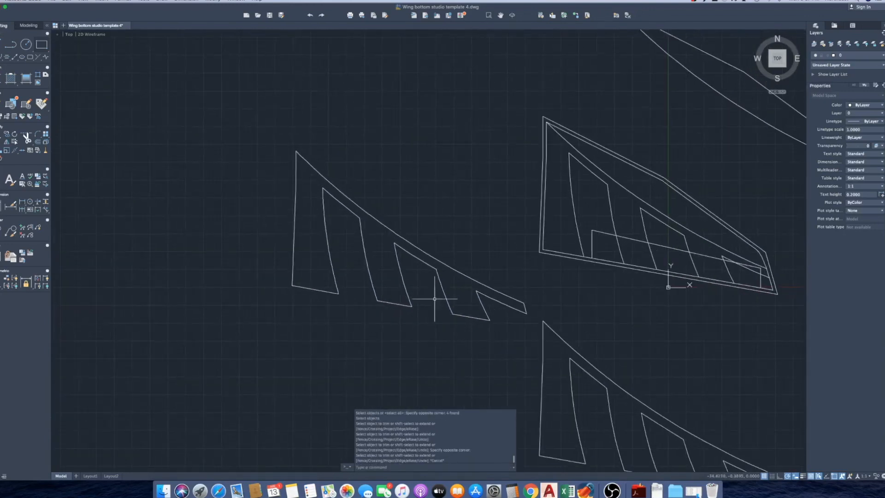
click(368, 265)
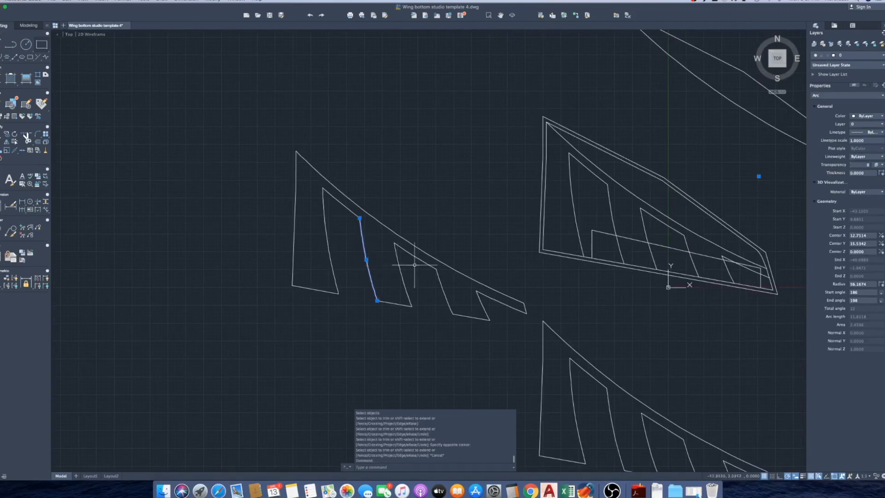
click(266, 142)
click(532, 347)
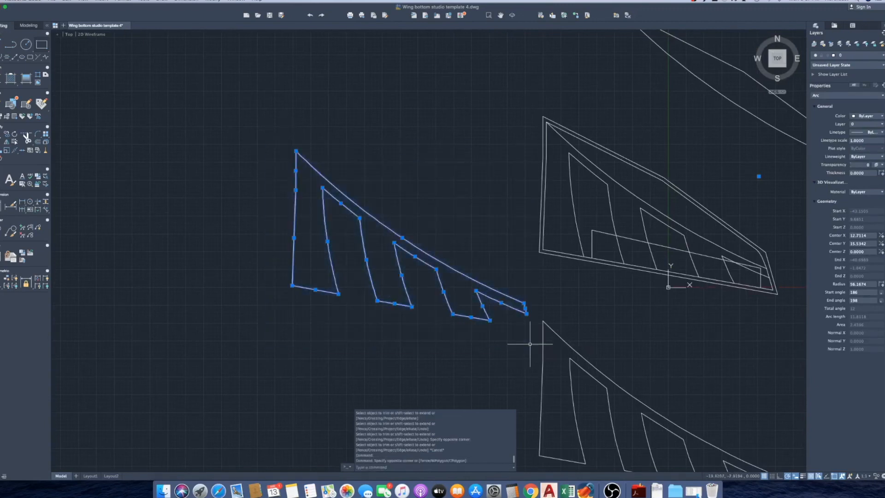
key(Delete)
- Examine the remaining feather outline below the wing template and the properties of its long upper arc
scroll(306, 263, down, 3)
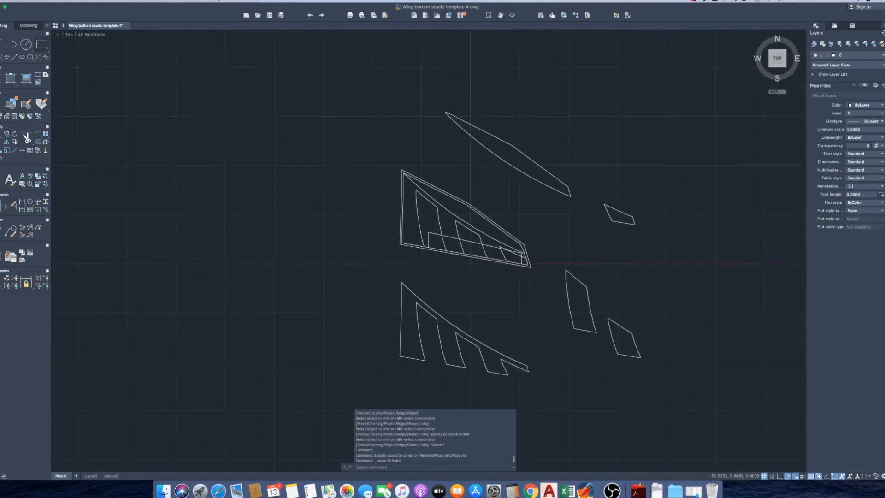
scroll(559, 396, up, 2)
scroll(562, 390, up, 1)
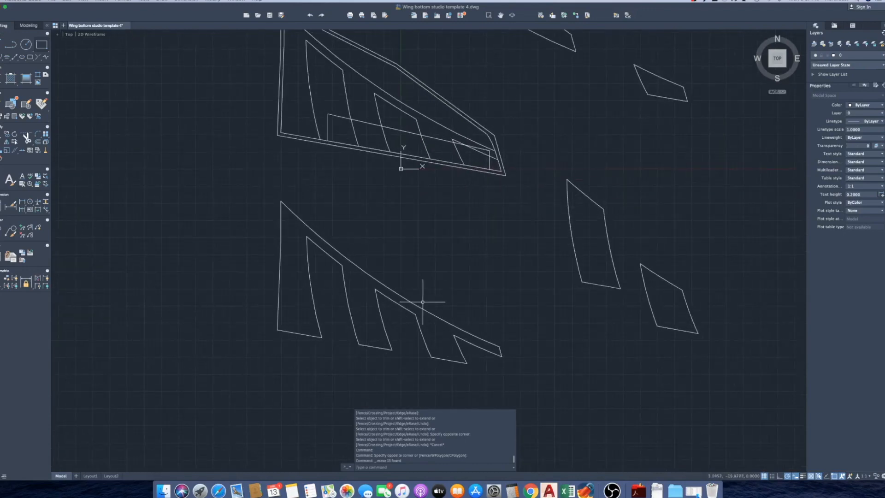
scroll(406, 297, down, 2)
scroll(415, 288, up, 2)
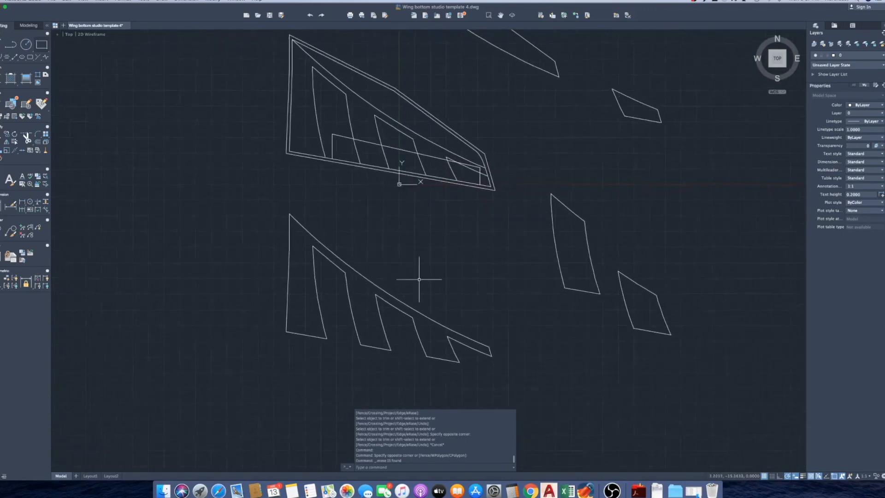
scroll(415, 282, up, 1)
scroll(421, 161, up, 1)
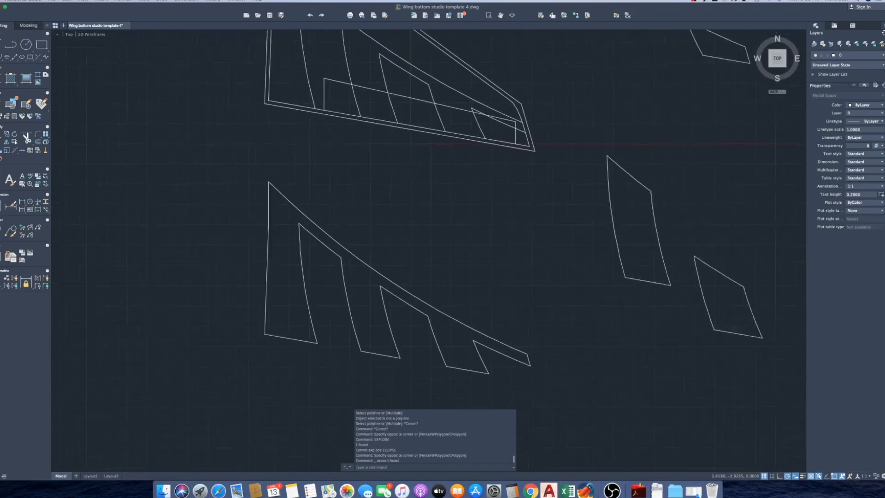
click(367, 271)
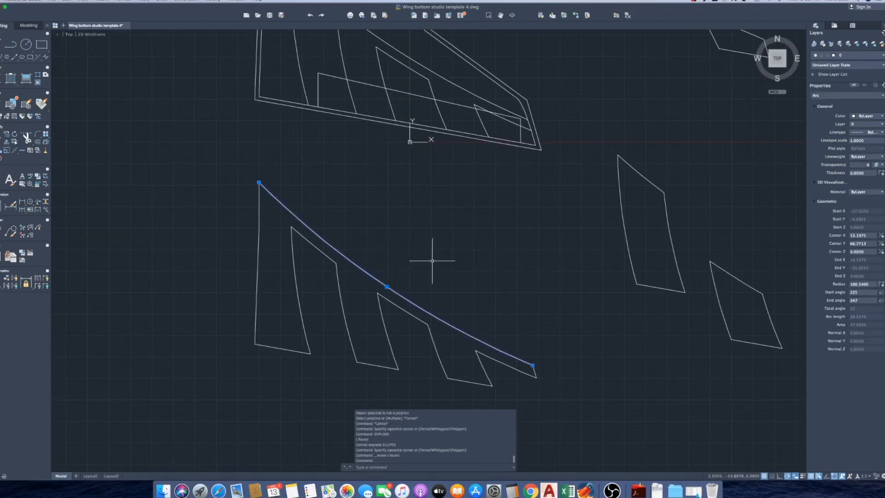
key(Escape)
scroll(425, 236, down, 1)
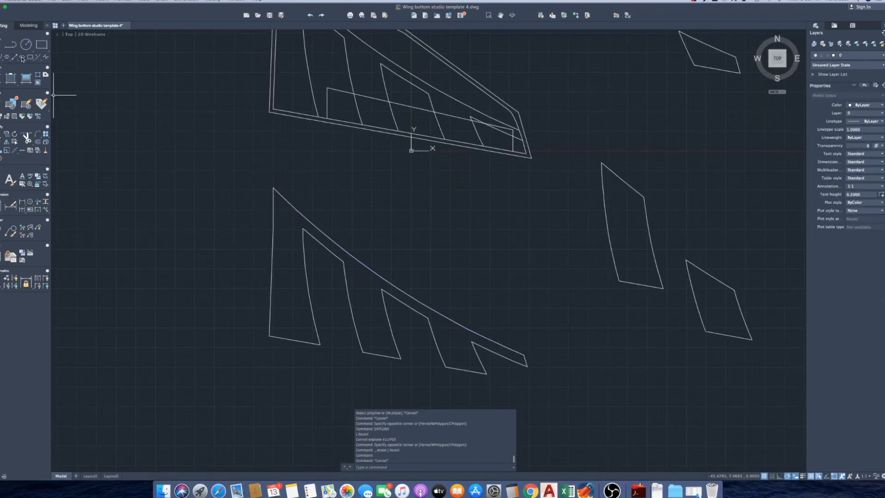
- Rebuild the feather's long upper arc as a curve with 10 control vertices and degree 5, deleting the original geometry
click(307, 219)
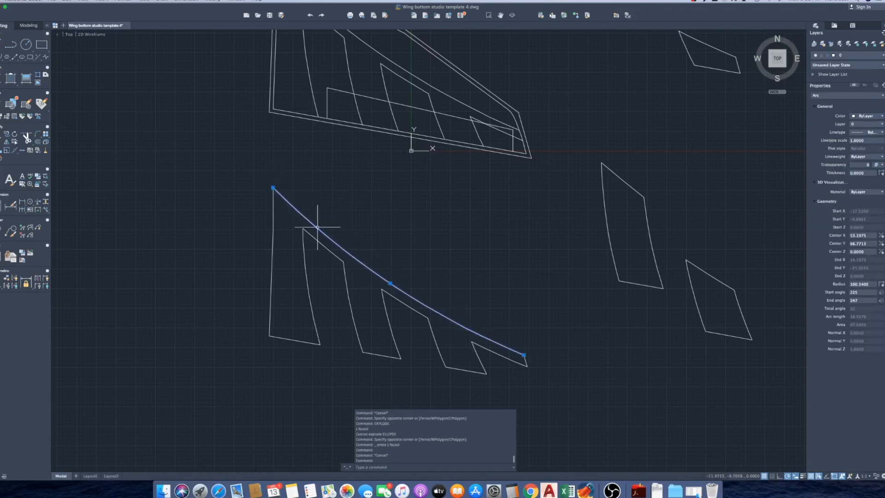
scroll(382, 215, down, 1)
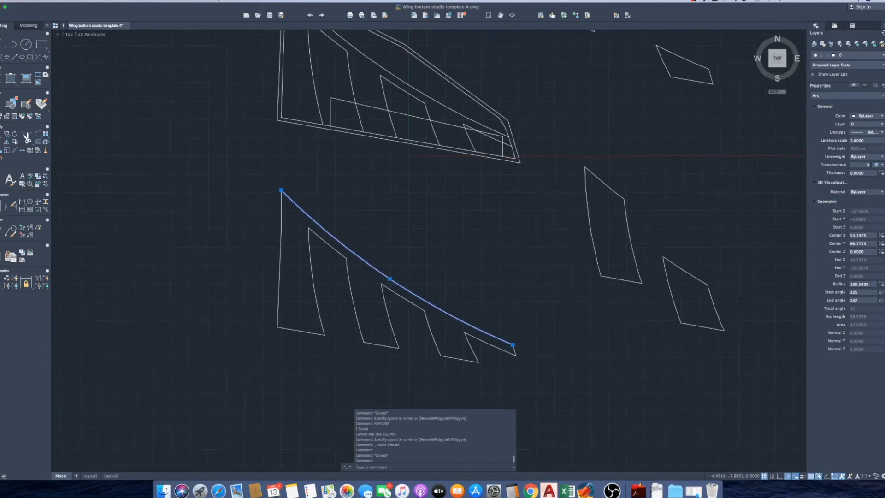
scroll(376, 212, up, 1)
text(ebui)
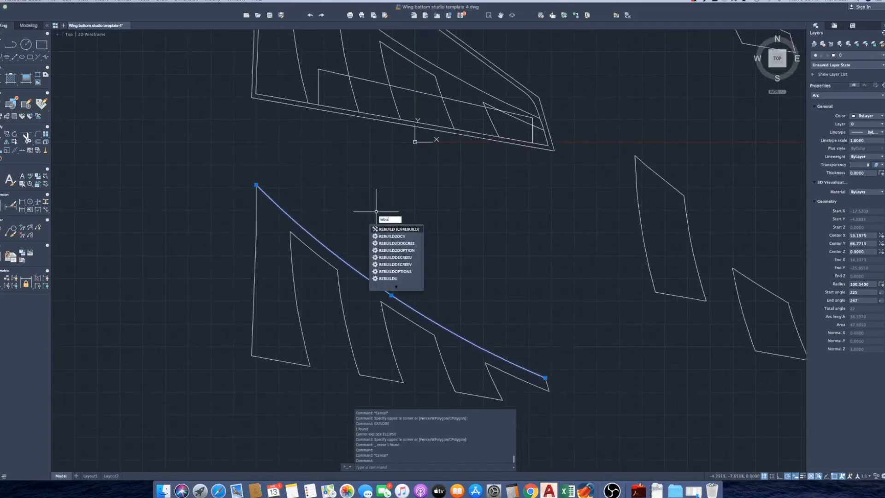
click(392, 228)
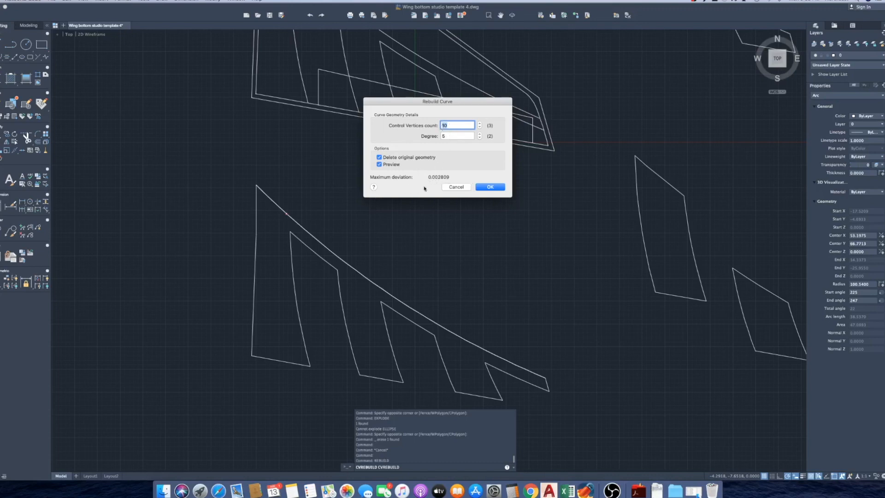
click(490, 187)
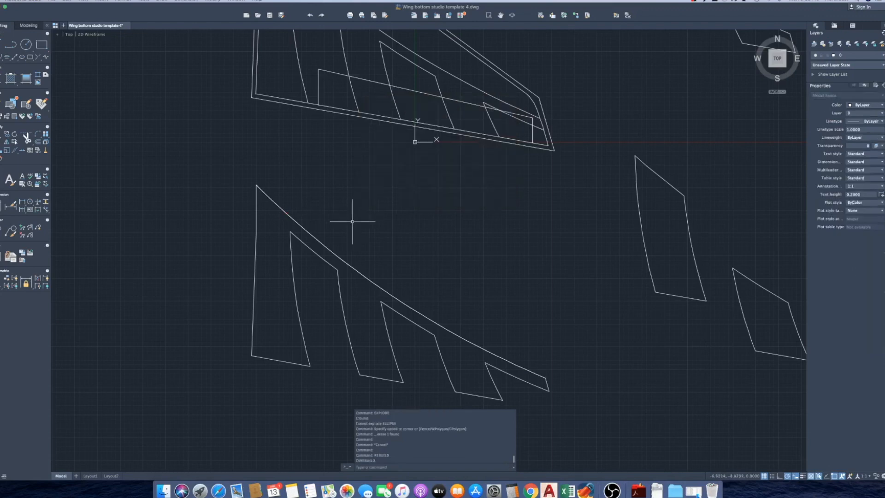
- Rebuild the feather's upper curve again with 15 control vertices and degree 5, with the preview on
scroll(346, 219, up, 10)
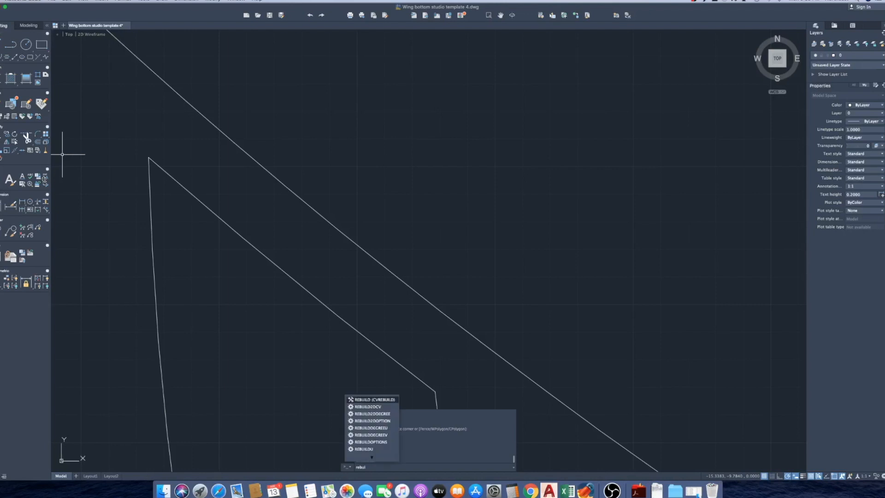
click(360, 399)
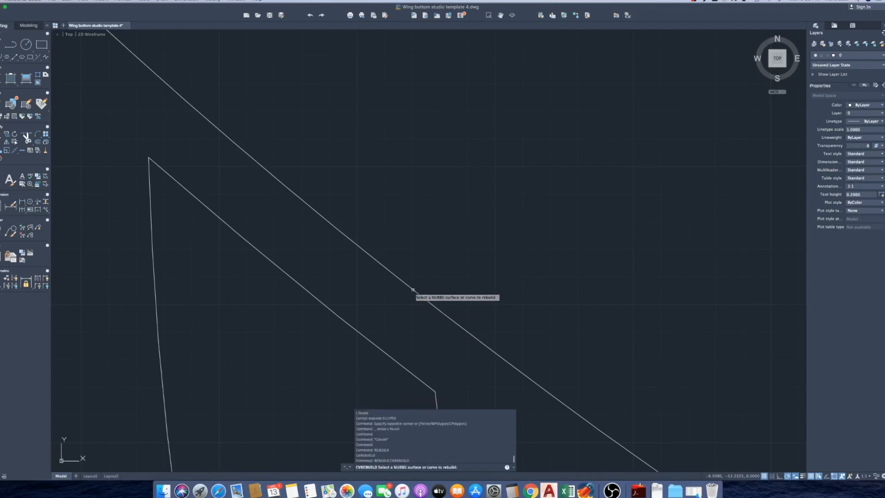
click(413, 290)
click(380, 165)
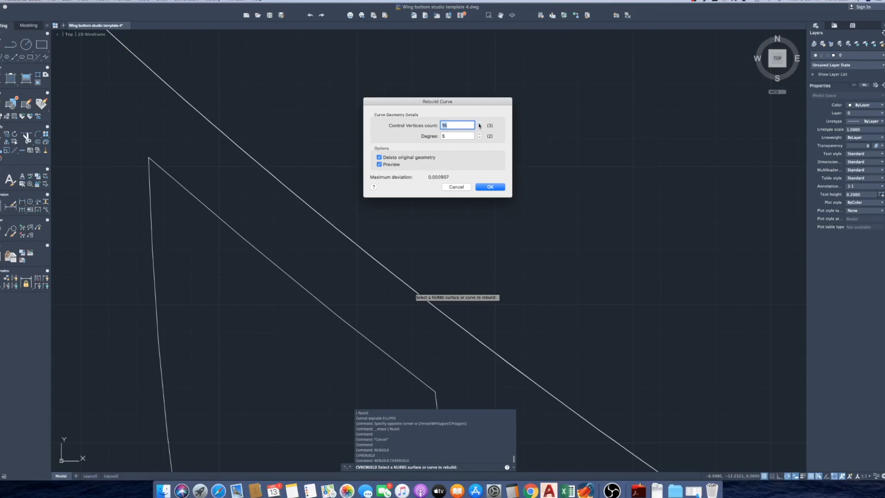
click(490, 186)
- Select the rebuilt upper spline and examine its control vertices along the feather outline
scroll(385, 198, up, 5)
click(387, 200)
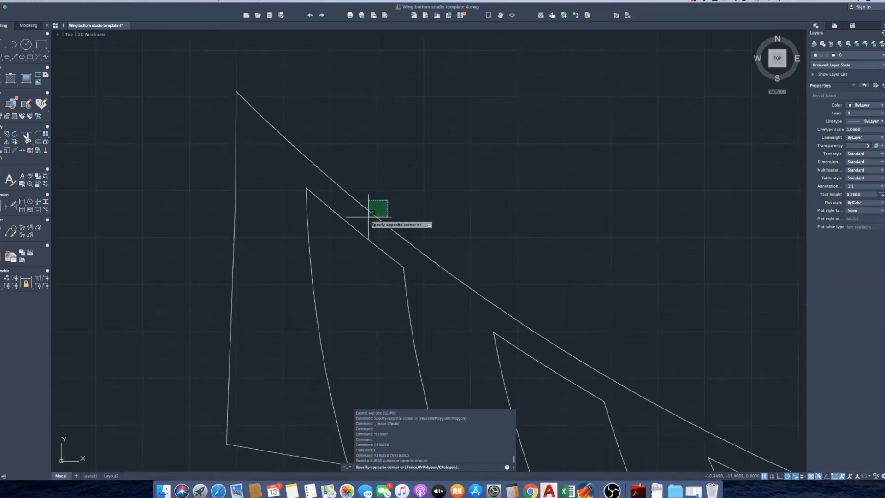
click(367, 217)
scroll(257, 172, down, 5)
scroll(407, 237, up, 2)
scroll(402, 235, up, 1)
scroll(403, 237, up, 1)
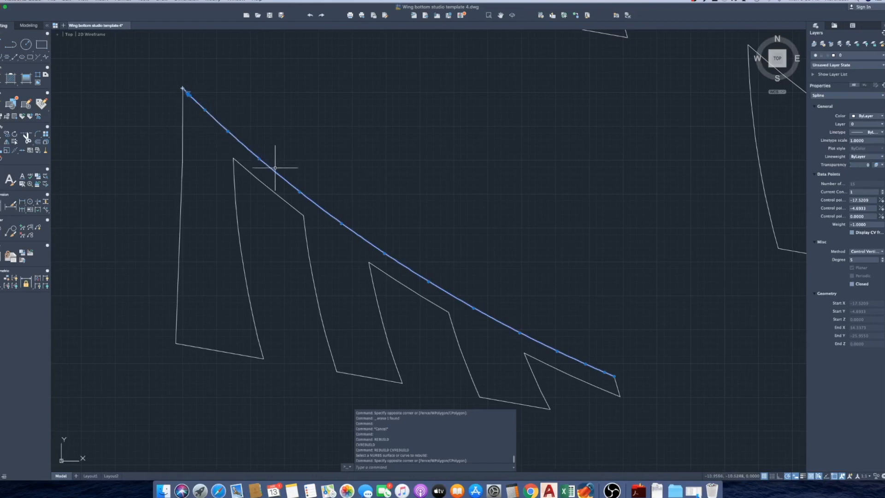
scroll(350, 226, down, 4)
scroll(486, 293, up, 3)
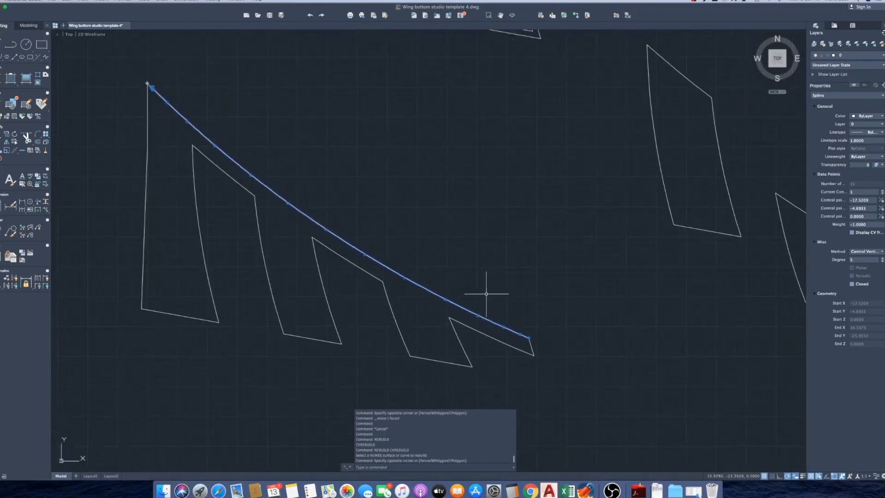
- Convert the feather's upper spline to a polyline with a precision of 25
click(421, 288)
scroll(436, 290, down, 3)
scroll(351, 230, up, 4)
scroll(310, 205, up, 1)
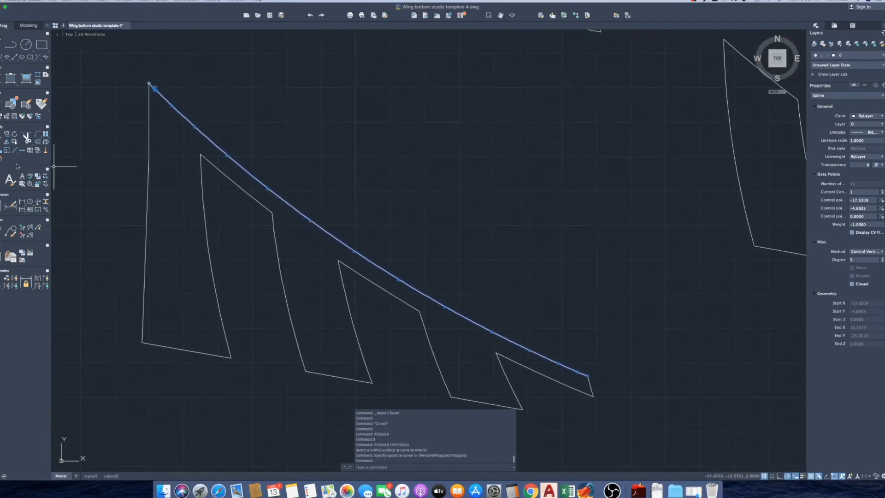
click(26, 137)
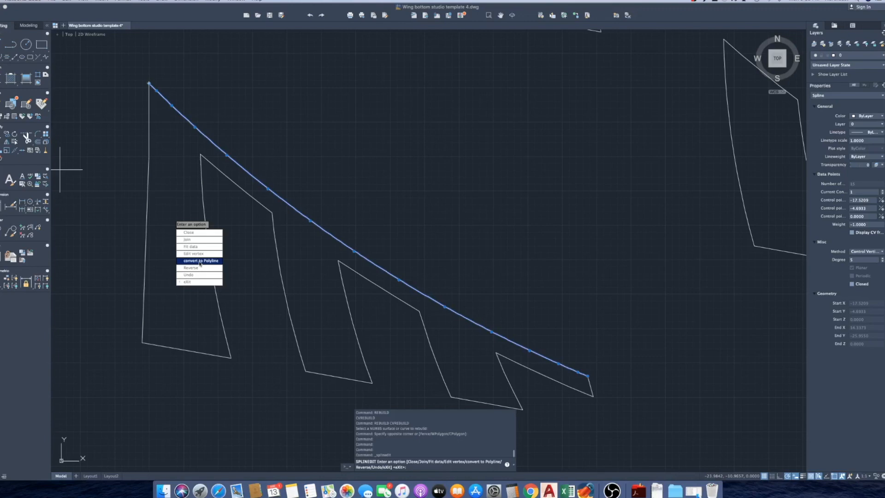
click(199, 261)
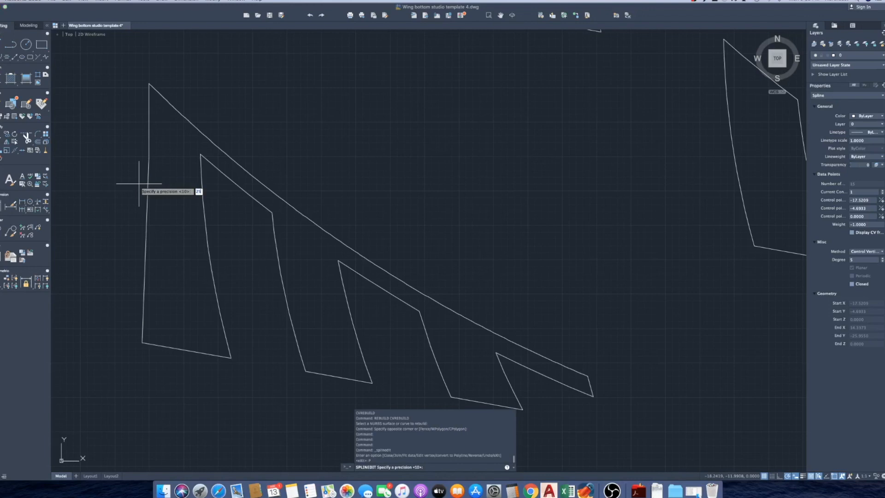
key(Return)
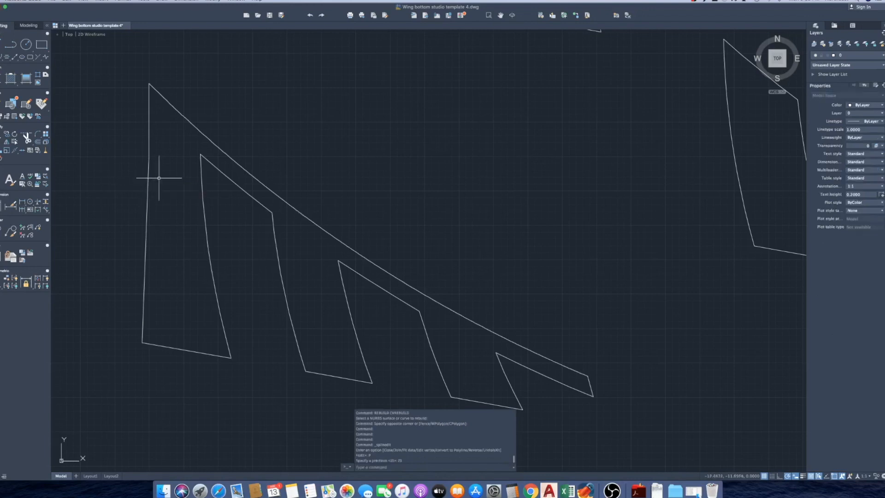
- Regenerate the drawing, and select the converted upper polyline to examine how closely its vertices are spaced
scroll(266, 171, up, 4)
scroll(263, 183, up, 2)
text(re)
key(Return)
scroll(261, 198, up, 3)
click(265, 210)
click(254, 226)
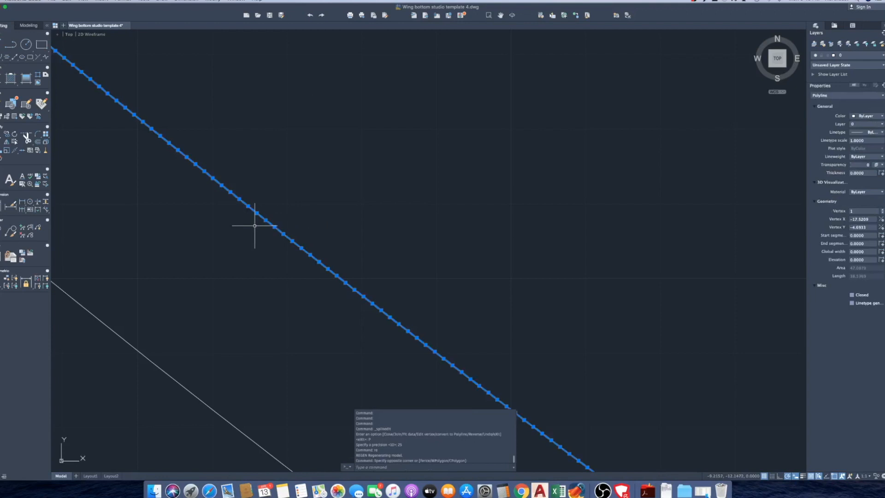
scroll(348, 286, down, 3)
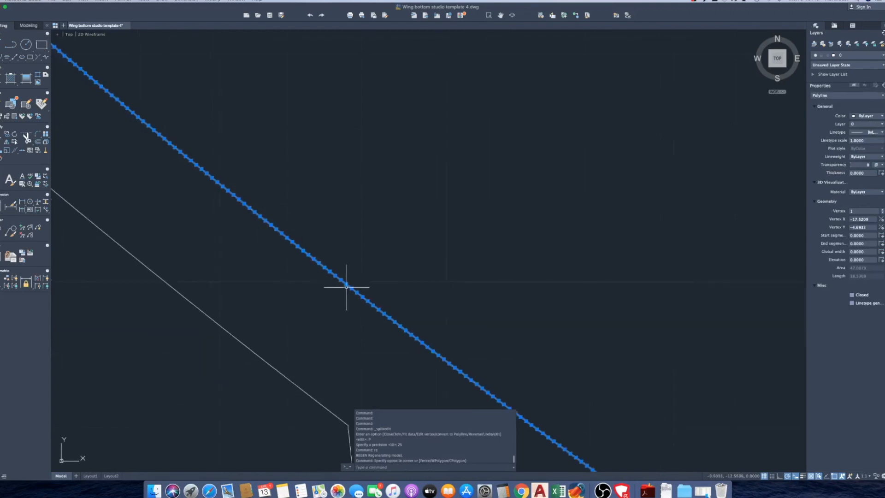
mouse_move(347, 286)
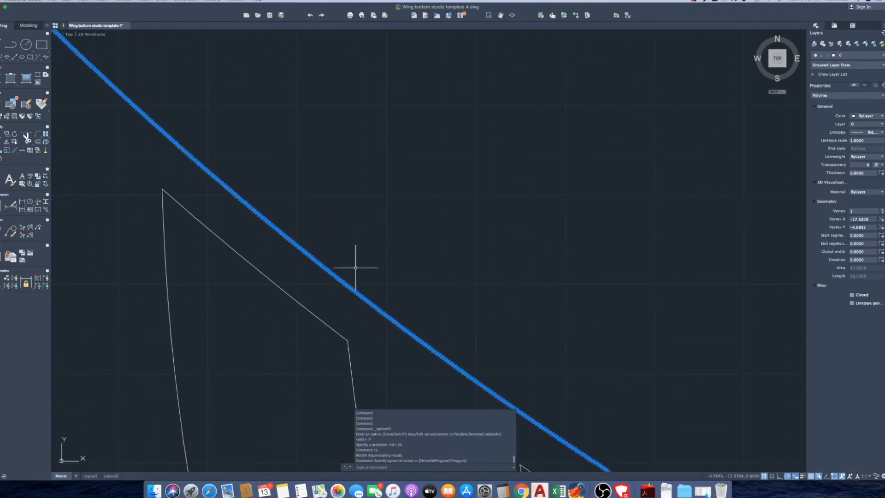
key(Escape)
- Reselect the feather's upper polyline and examine its individual vertices and segments up close
scroll(342, 283, up, 5)
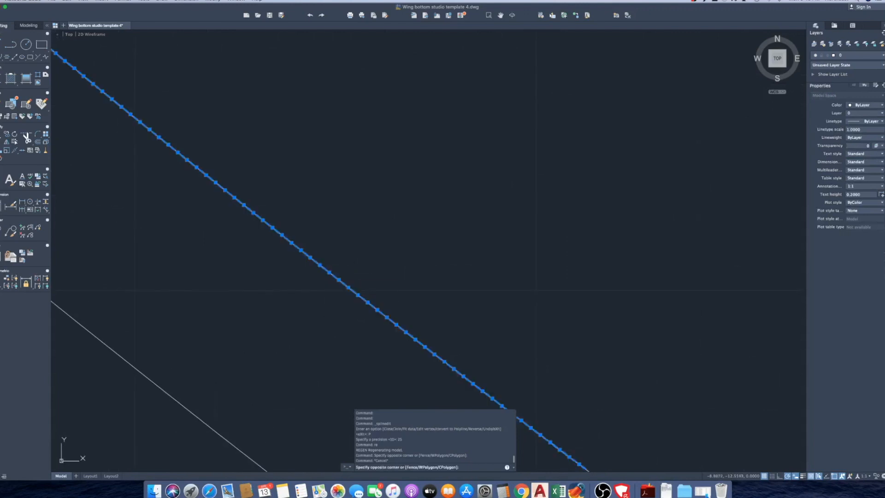
click(342, 283)
scroll(342, 283, up, 2)
scroll(325, 280, up, 4)
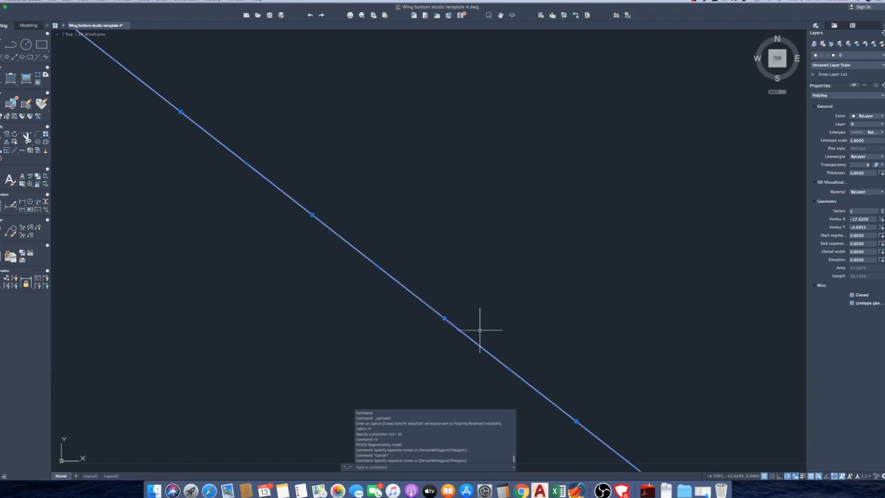
- Try stretching one short segment of the upper polyline by its midpoint, and cancel the stretch
click(379, 265)
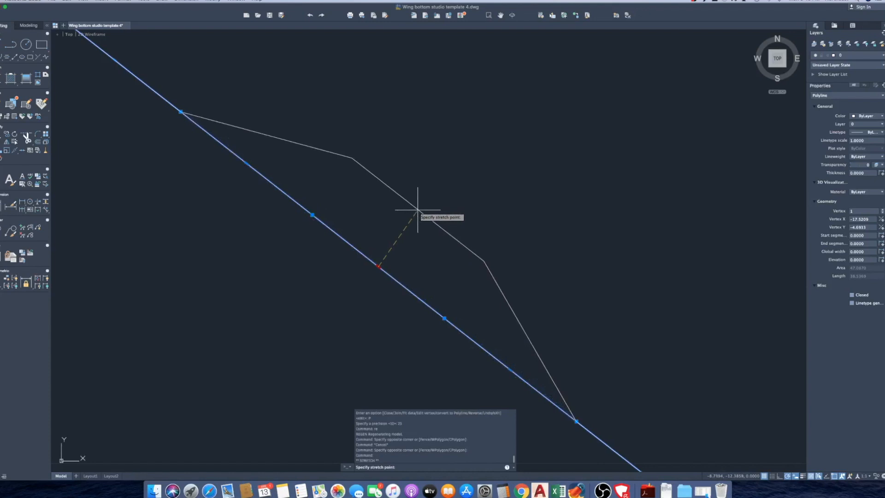
key(super+z)
key(super+z)
key(super+z)
key(super+z)
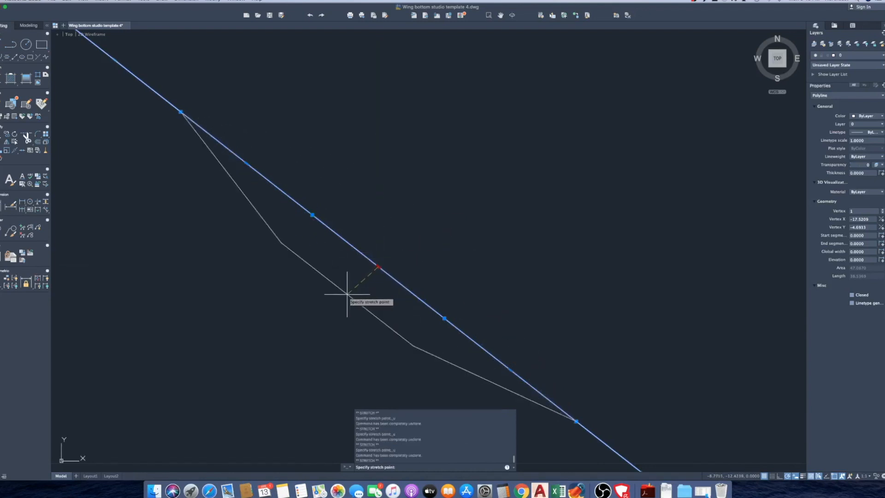
key(Escape)
- Examine the vertex spacing along the whole length of the upper polyline, and clear the selection
scroll(358, 249, down, 5)
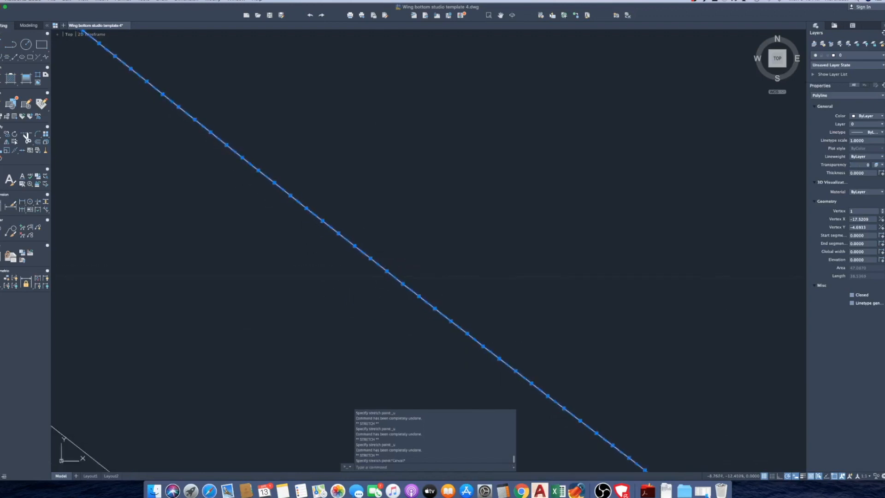
mouse_move(357, 249)
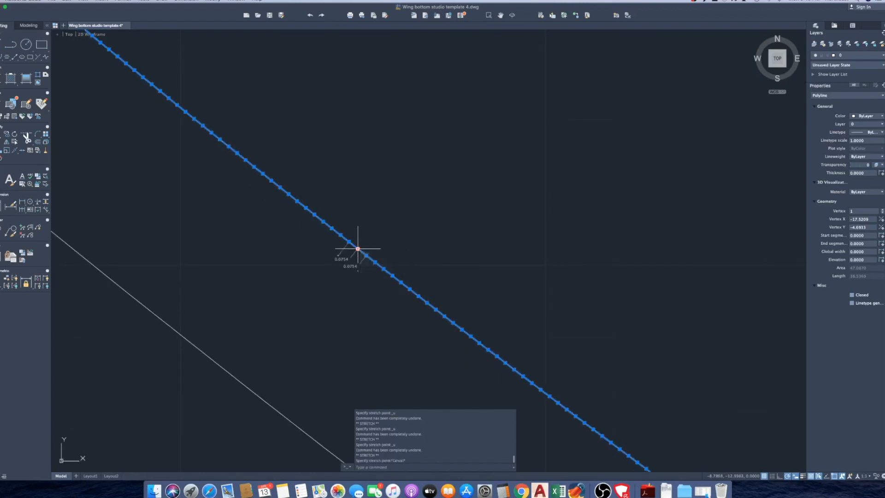
scroll(399, 243, down, 6)
scroll(369, 260, down, 3)
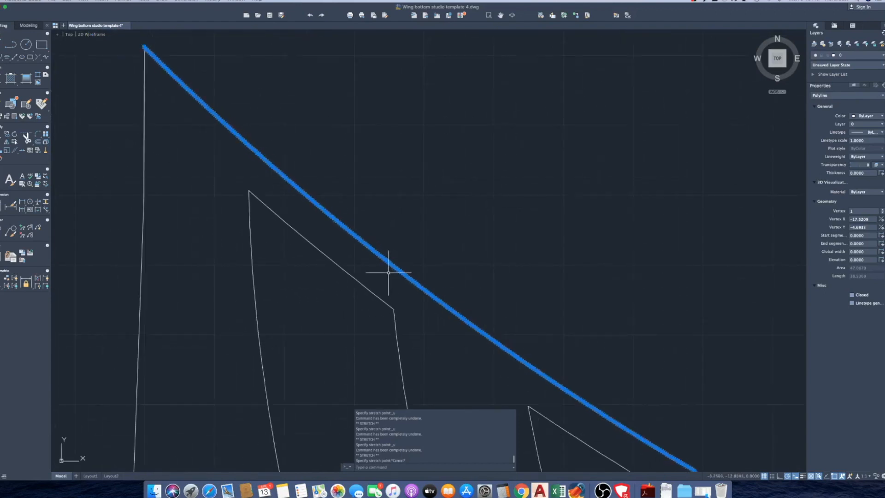
scroll(395, 243, down, 1)
scroll(434, 256, down, 2)
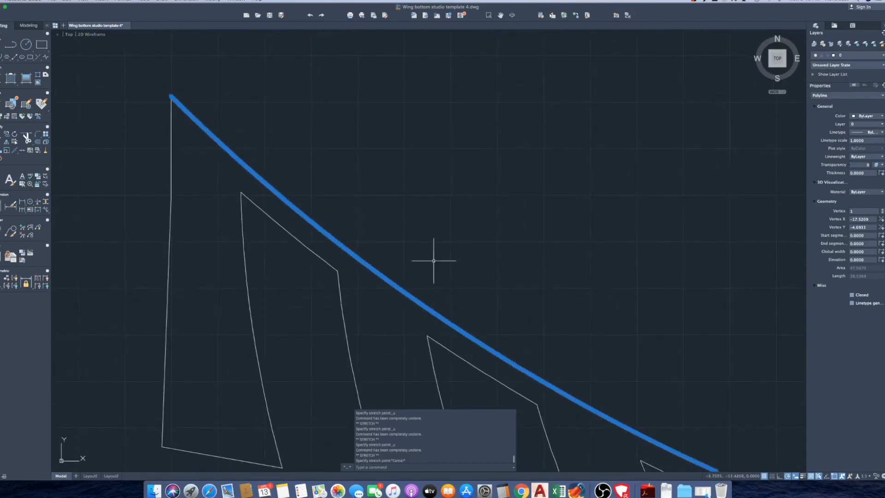
scroll(419, 225, down, 2)
key(Escape)
- Explode the feather's upper polyline into separate line segments
scroll(378, 249, up, 2)
scroll(374, 241, up, 1)
scroll(211, 111, up, 2)
scroll(210, 111, up, 2)
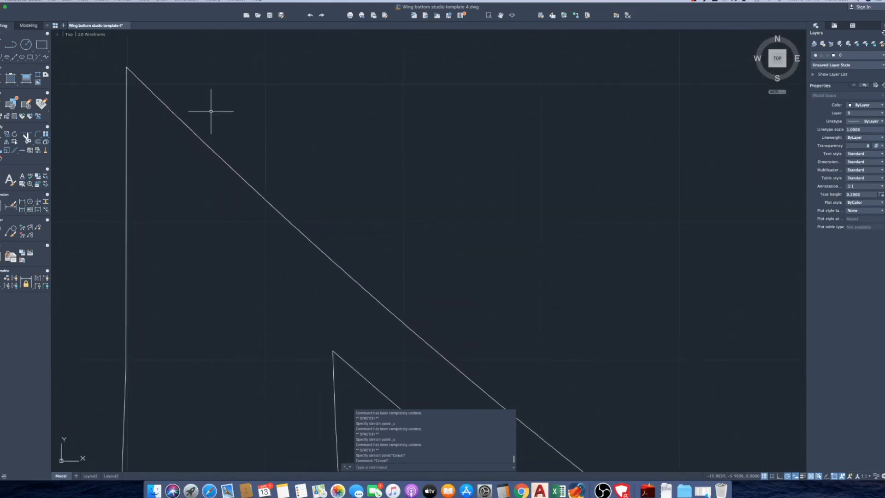
scroll(144, 111, down, 1)
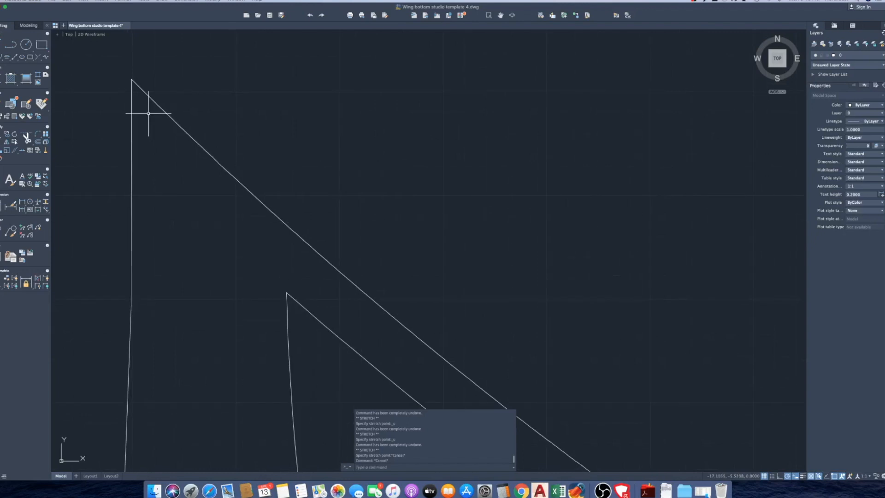
click(196, 142)
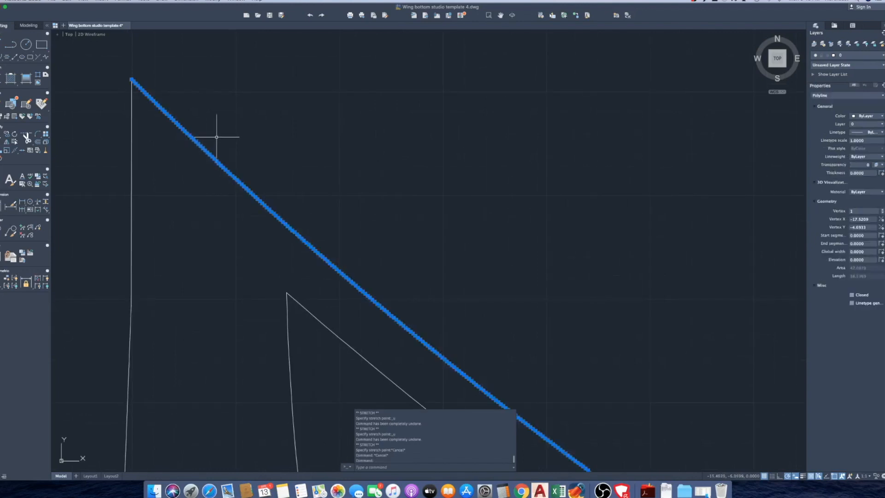
key(Escape)
key(Escape)
click(224, 133)
click(182, 164)
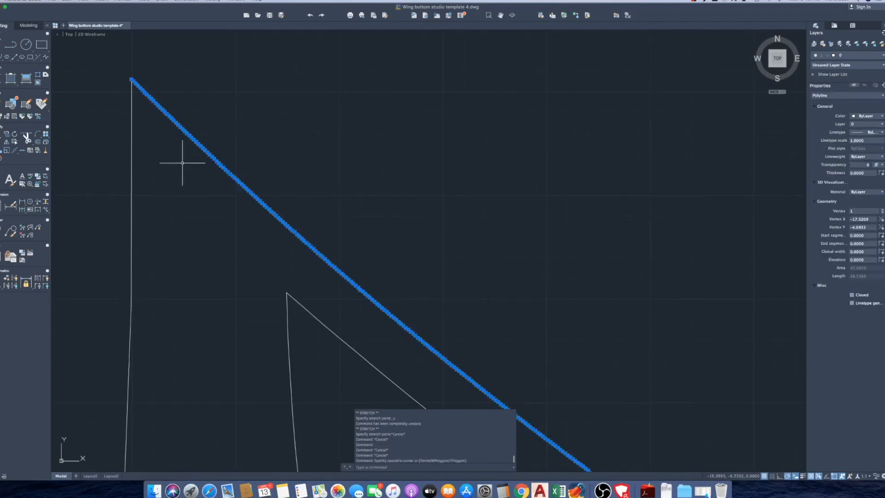
text(ex)
key(Down)
key(Down)
key(Down)
key(Down)
key(Down)
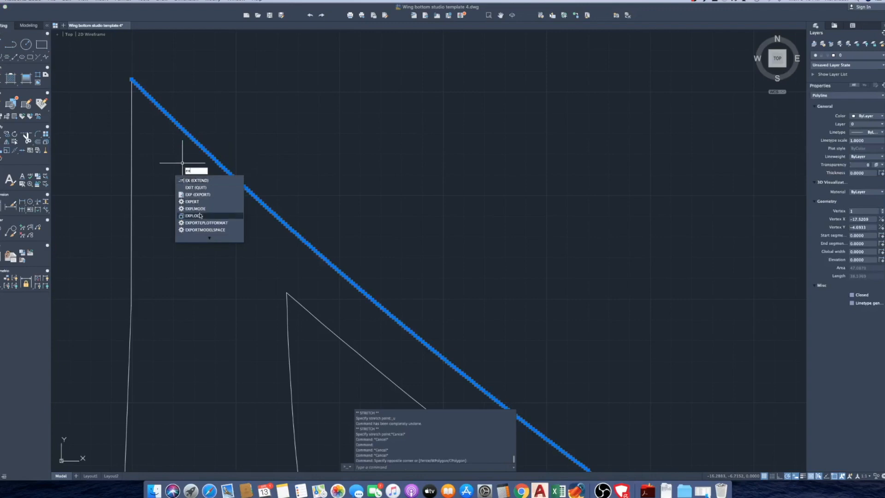
key(Return)
- Select a single line segment of the exploded upper edge to examine its length, and deselect it
scroll(242, 182, up, 5)
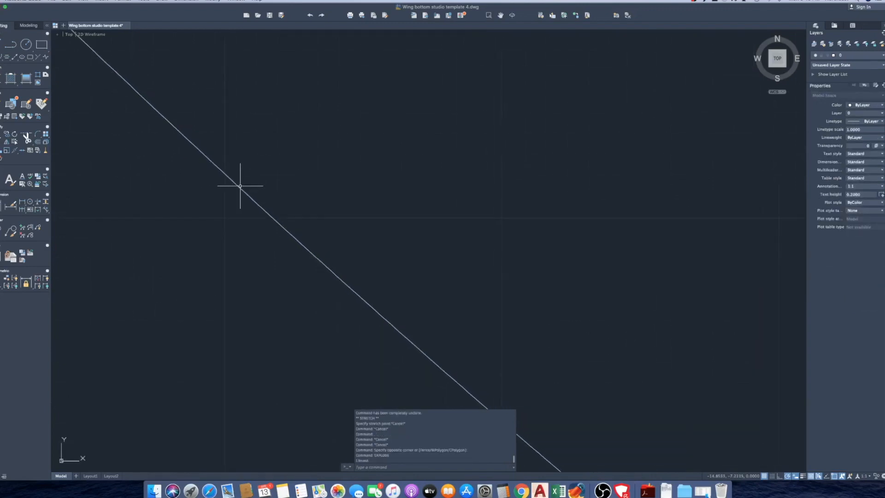
click(250, 203)
scroll(254, 206, up, 5)
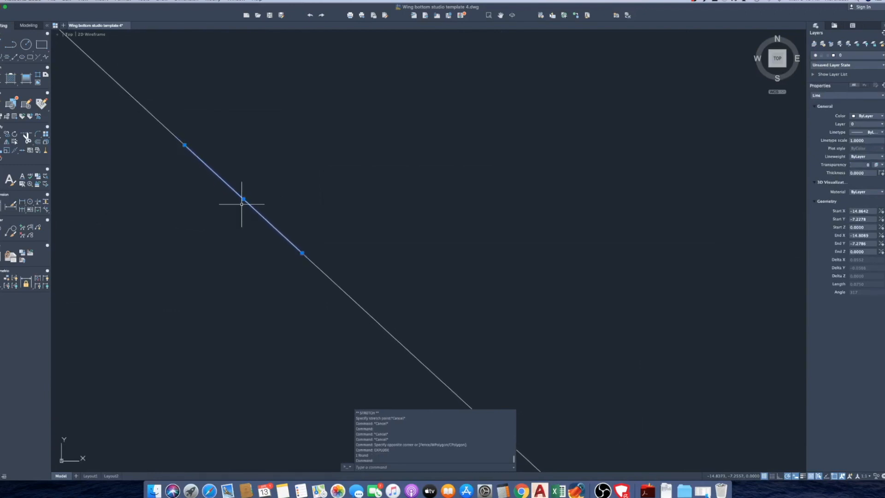
key(Escape)
scroll(241, 203, down, 1)
scroll(243, 203, down, 6)
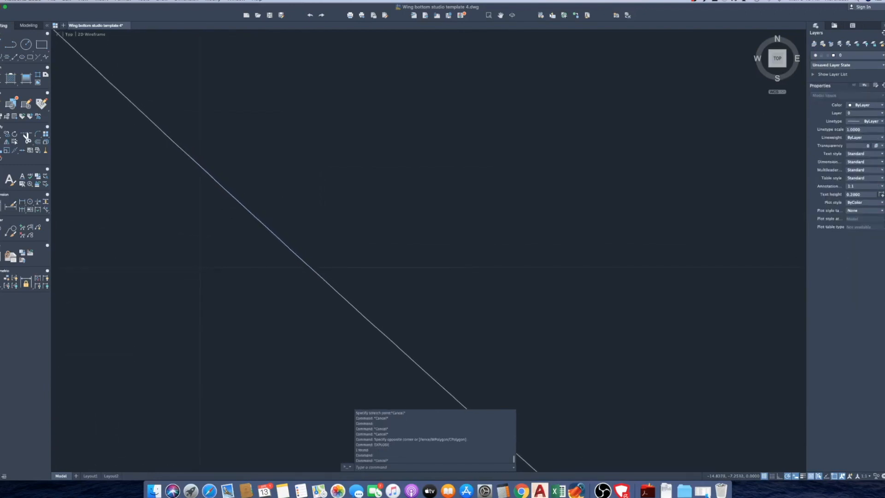
scroll(256, 237, down, 2)
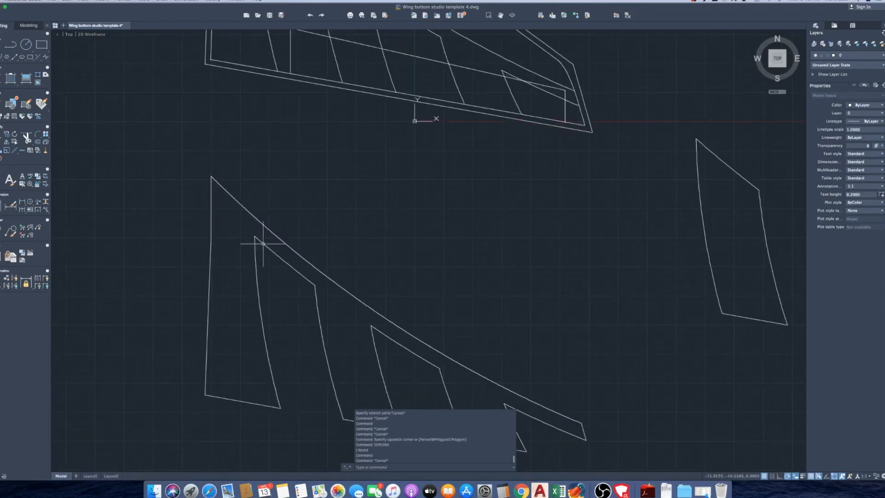
- Rebuild the upper arc of the first, tallest cutout with 15 control vertices and degree 5, deleting the original geometry
click(265, 243)
click(253, 277)
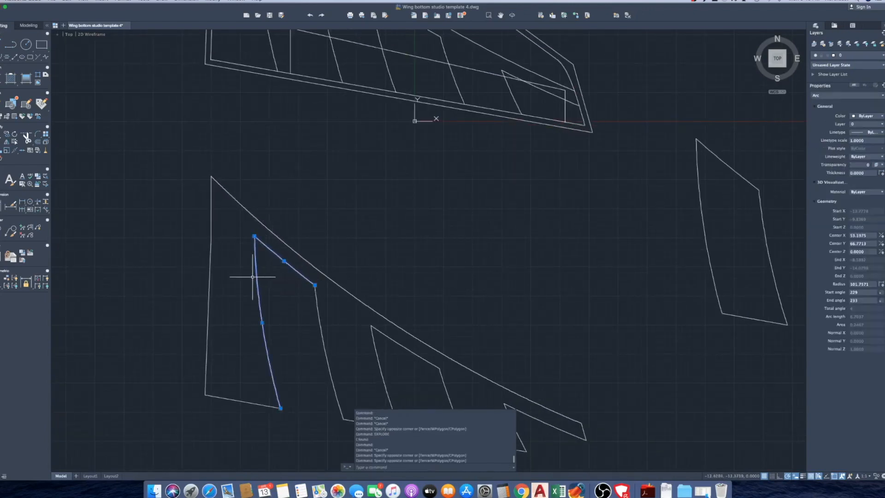
text(rebui)
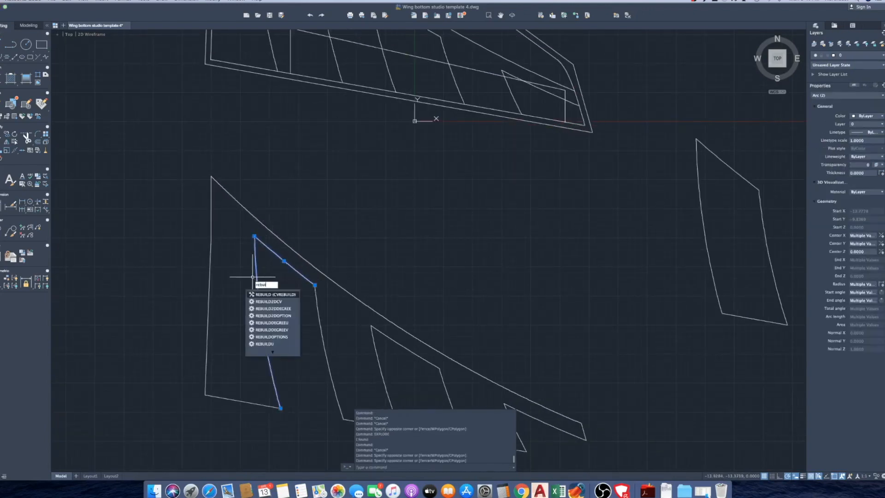
click(260, 294)
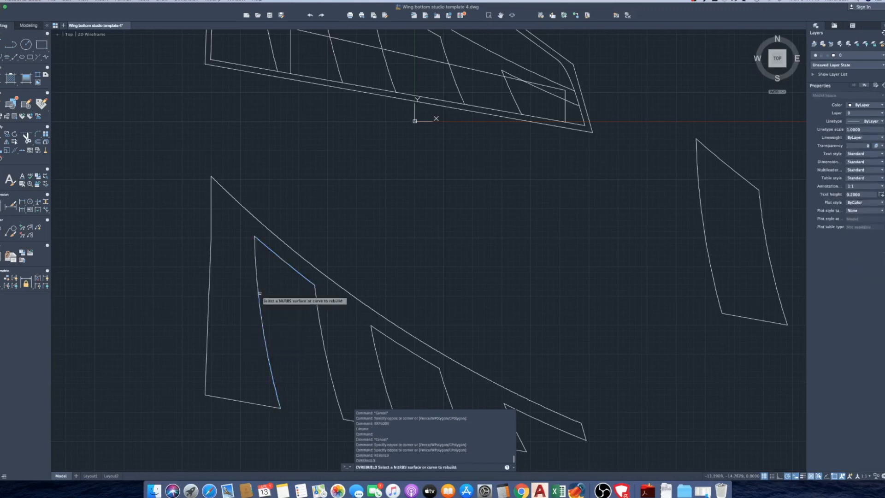
click(278, 256)
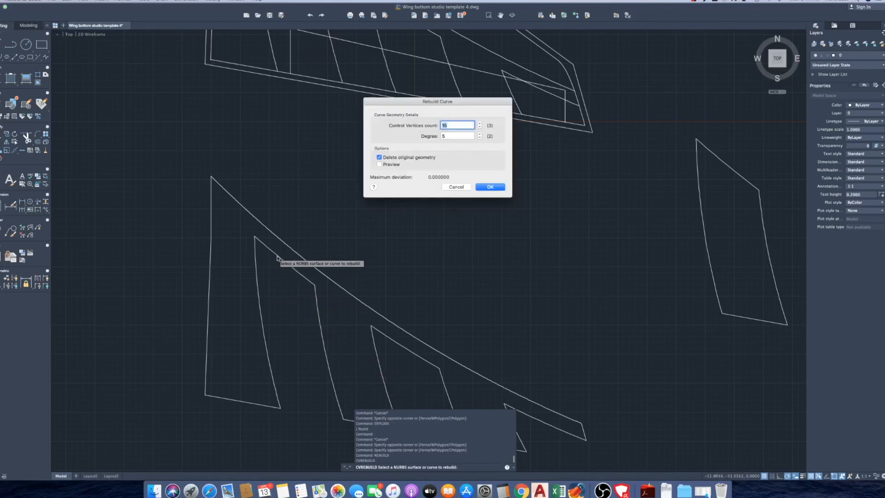
click(495, 189)
- Rebuild the left and right side arcs of the first cutout with 15 control vertices and degree 5
key(Return)
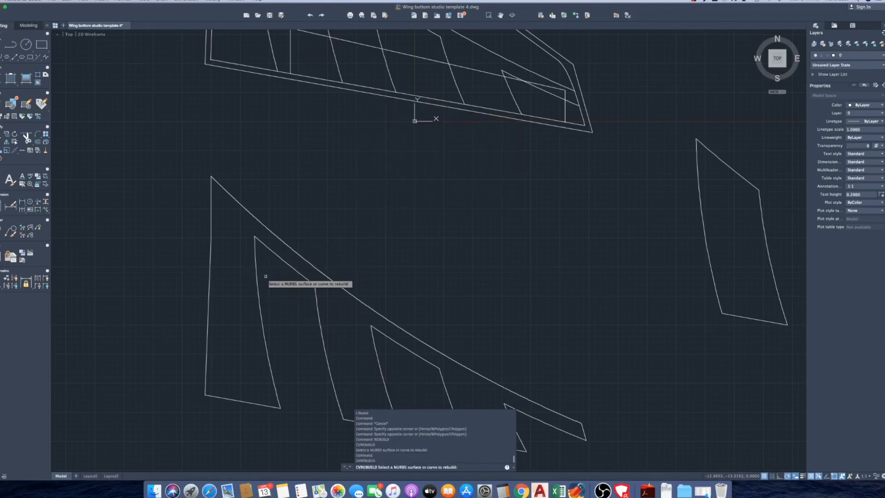
click(258, 283)
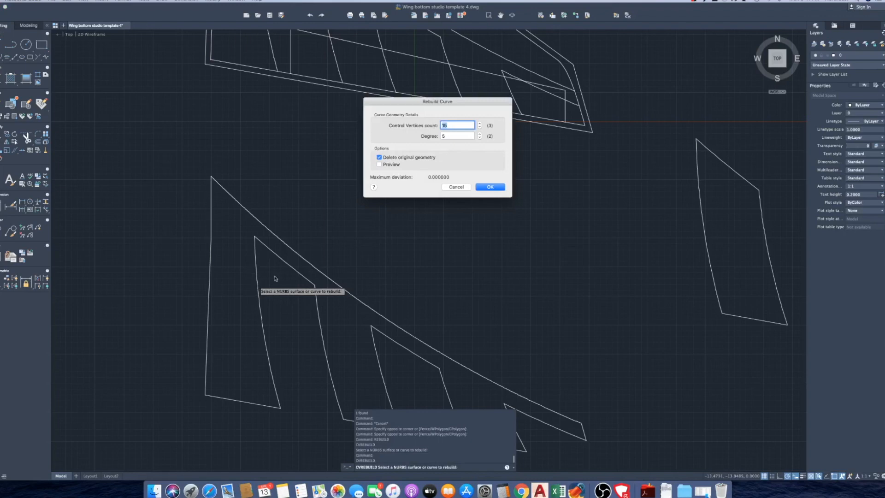
click(483, 189)
key(Return)
click(321, 325)
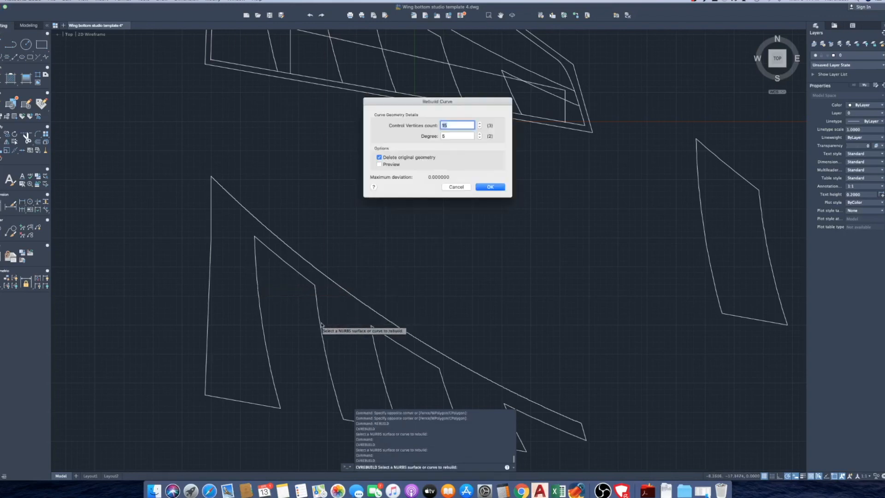
key(Return)
key(Return)
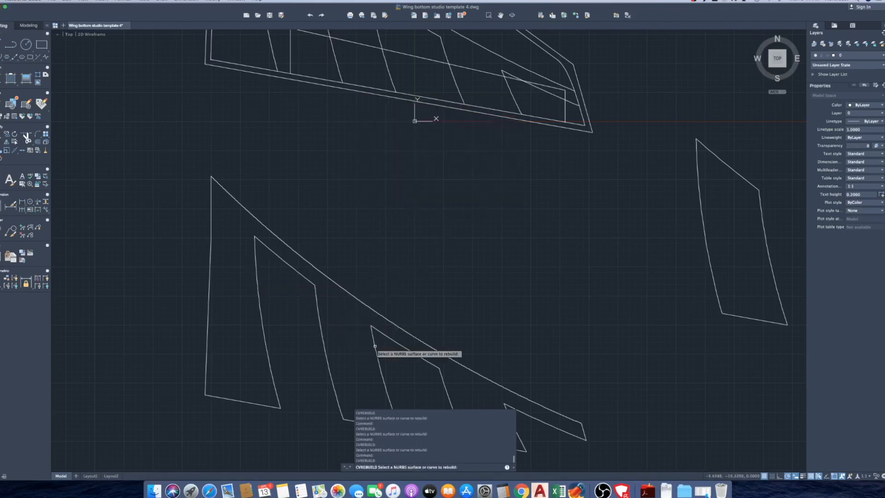
- Rebuild the left, upper and right arcs of the middle cutout with 15 control vertices and degree 5
click(380, 343)
click(483, 188)
key(Return)
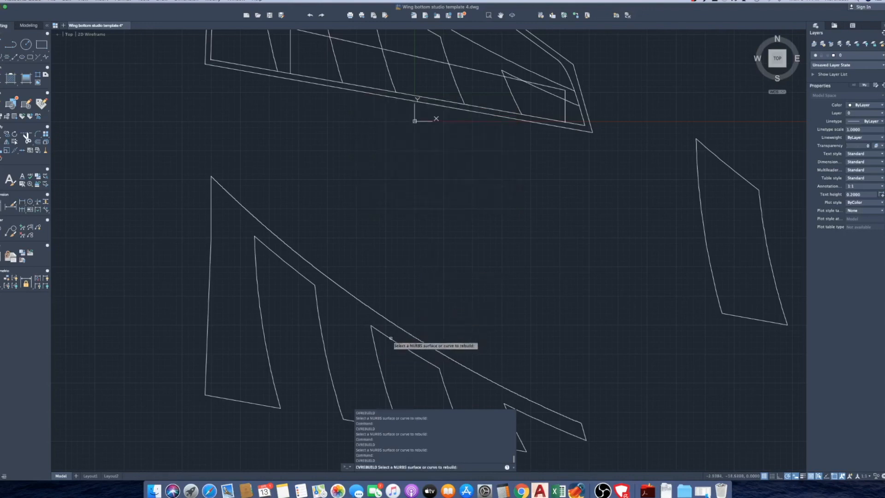
click(411, 312)
click(488, 187)
key(Return)
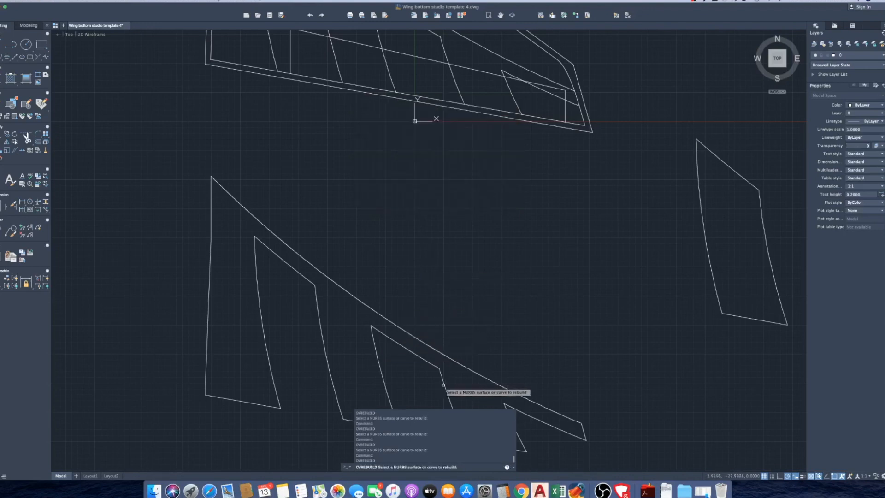
click(445, 385)
click(489, 186)
- Rebuild the left and upper edge curves of the smallest cutout with 15 control vertices and degree 5
key(Return)
click(521, 439)
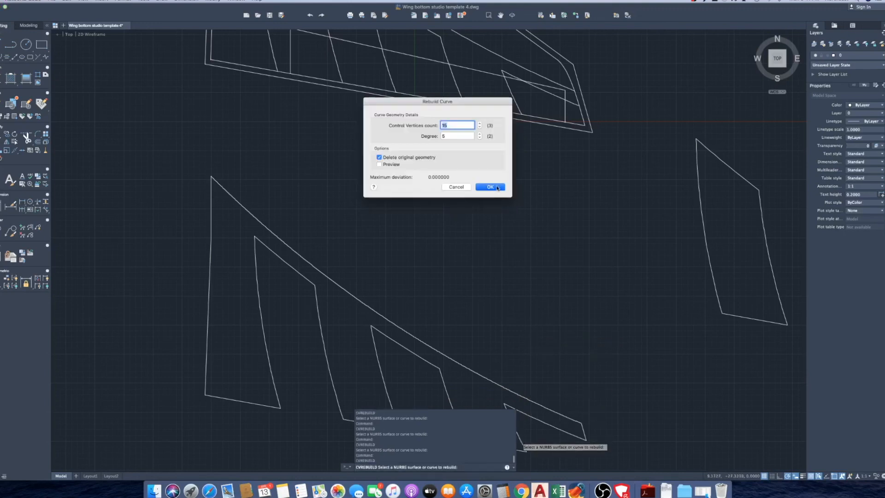
click(497, 187)
key(Return)
click(535, 419)
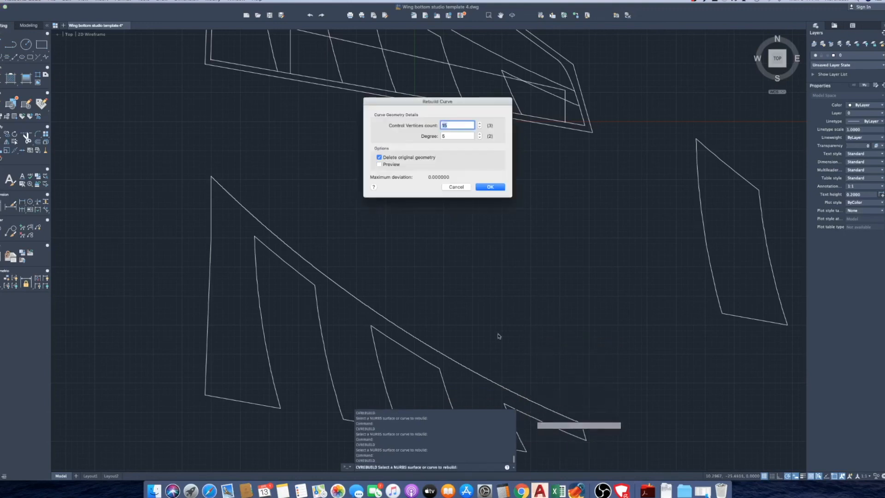
click(489, 187)
- Select the three rebuilt edges of the first cutout to check that they are splines, and deselect them
scroll(364, 190, down, 2)
click(356, 312)
click(334, 333)
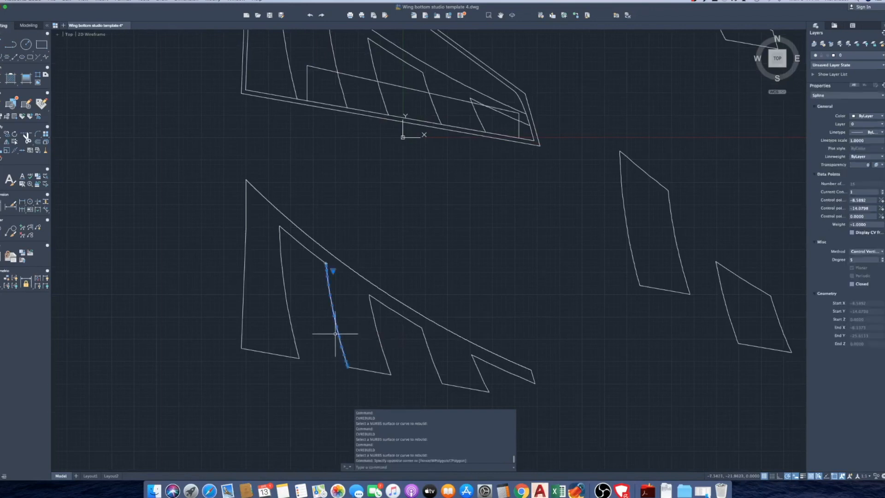
scroll(335, 333, up, 3)
click(302, 312)
click(277, 327)
click(297, 218)
click(290, 228)
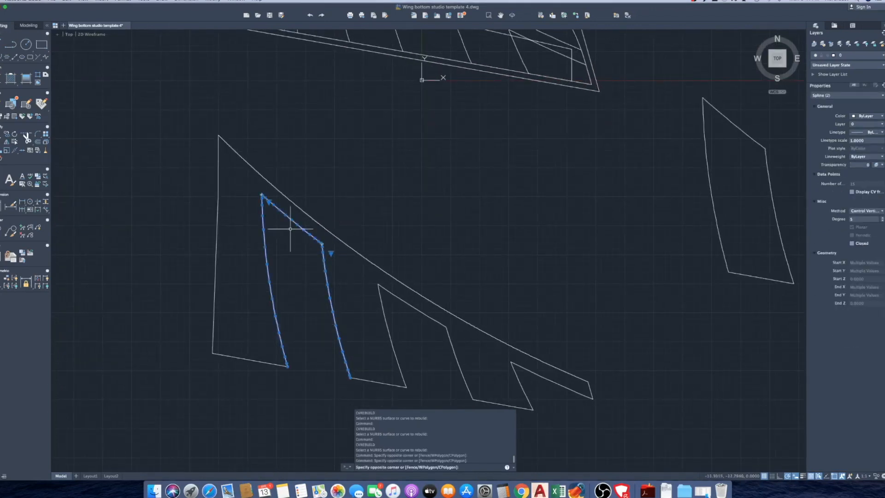
key(Escape)
- Select the rebuilt edges of the middle cutout to check their curve type, and clear the selection
click(406, 328)
click(376, 348)
key(Escape)
click(427, 315)
click(457, 357)
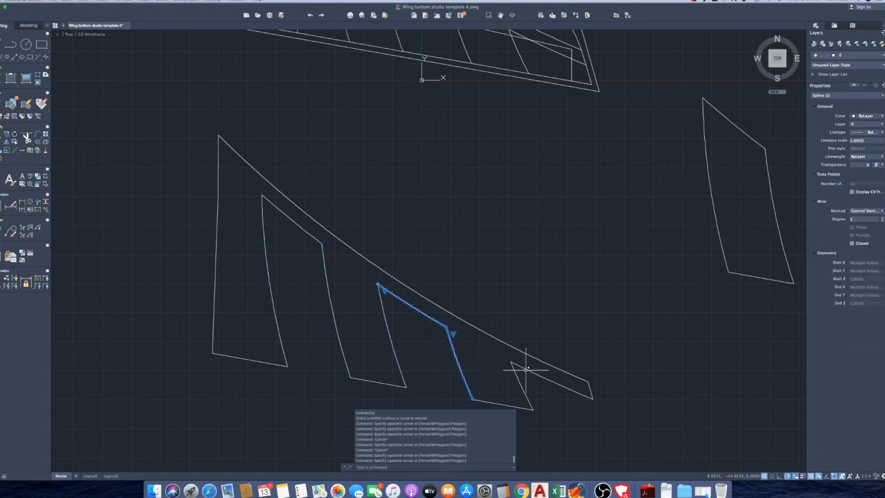
key(Escape)
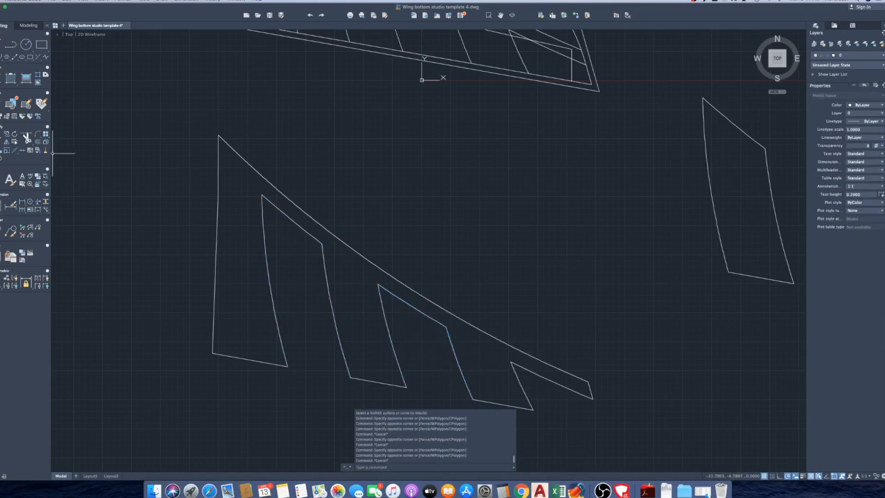
- Convert the left edge spline of the first cutout in the feather piece to a polyline with precision 25
click(1, 158)
key(Escape)
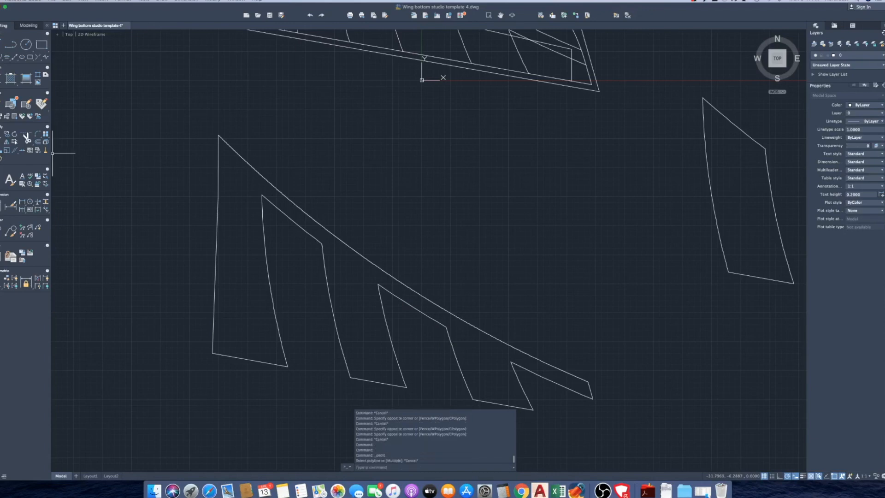
click(1, 158)
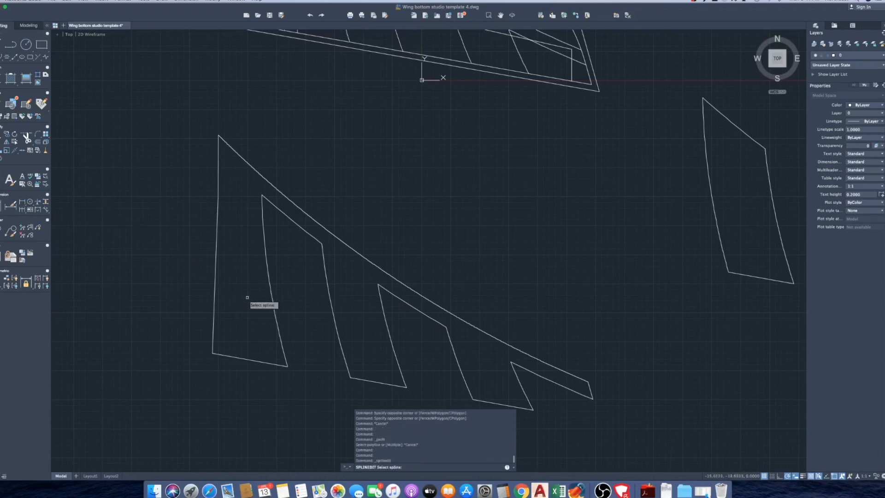
click(272, 295)
click(320, 339)
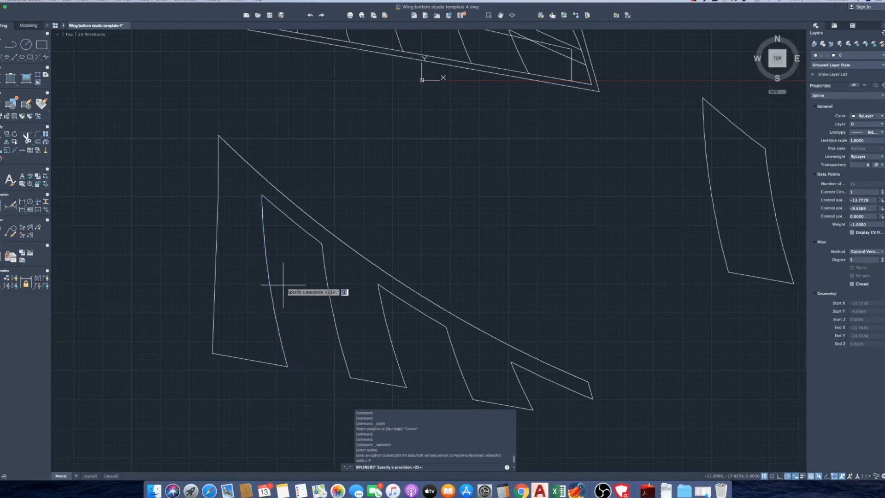
key(Return)
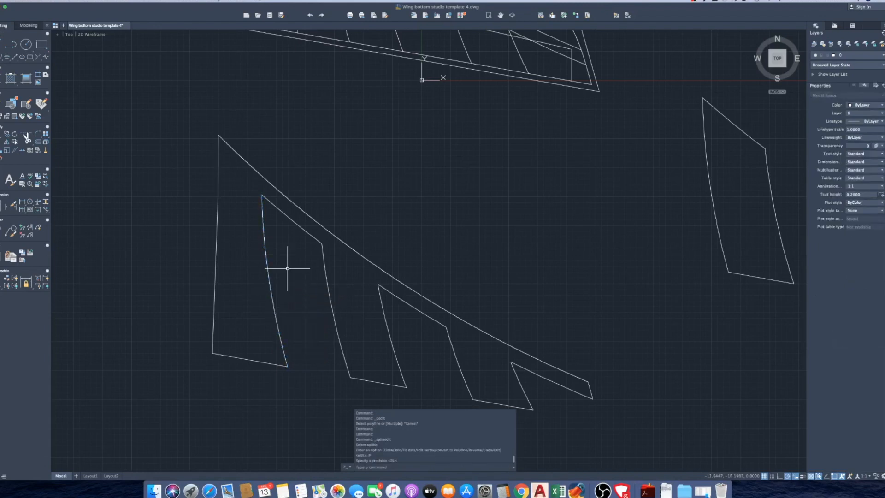
- Convert the upper and right edge splines of the first cutout to polylines, accepting the default precision
key(Return)
click(301, 228)
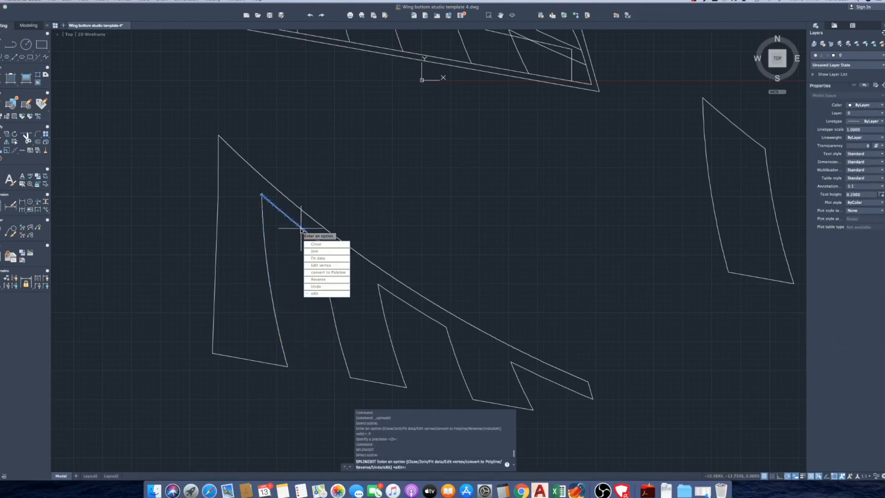
click(318, 272)
key(Return)
click(322, 254)
key(Return)
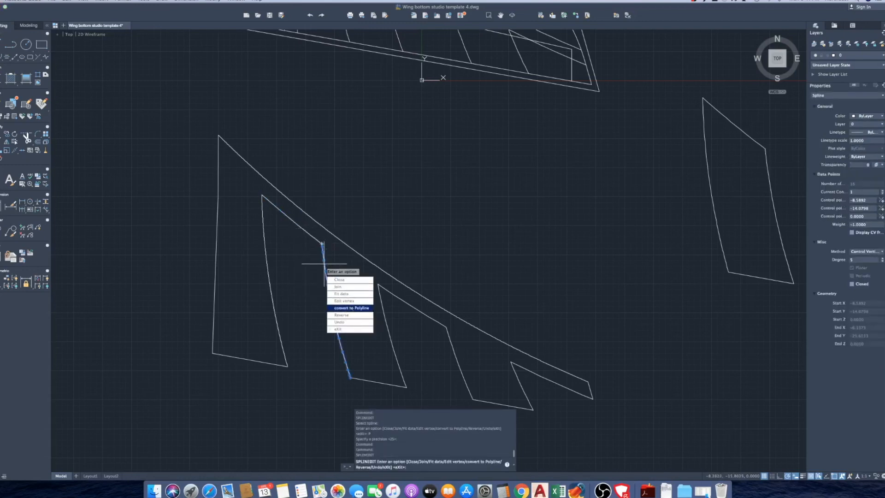
click(351, 308)
key(Return)
key(Return)
- Convert the left, upper and right edge splines of the middle cutout to polylines with precision 25
click(390, 338)
click(407, 380)
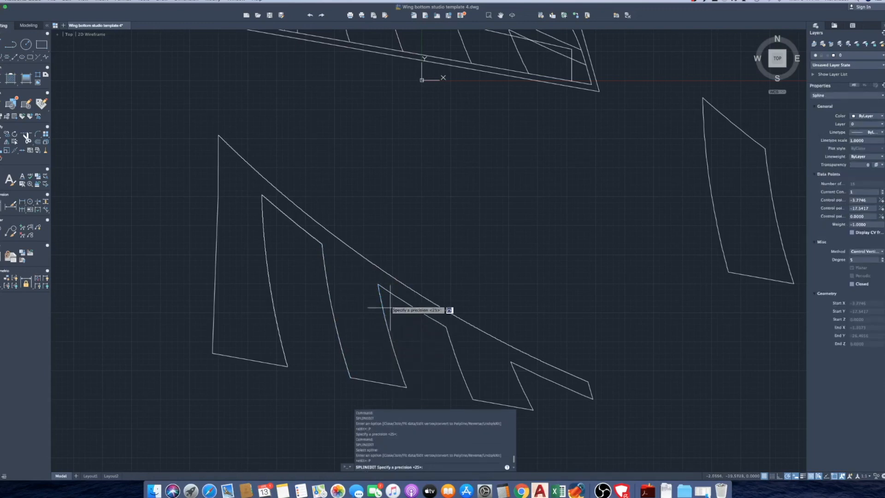
key(Return)
click(404, 302)
key(Return)
click(419, 345)
key(Return)
click(458, 352)
click(518, 379)
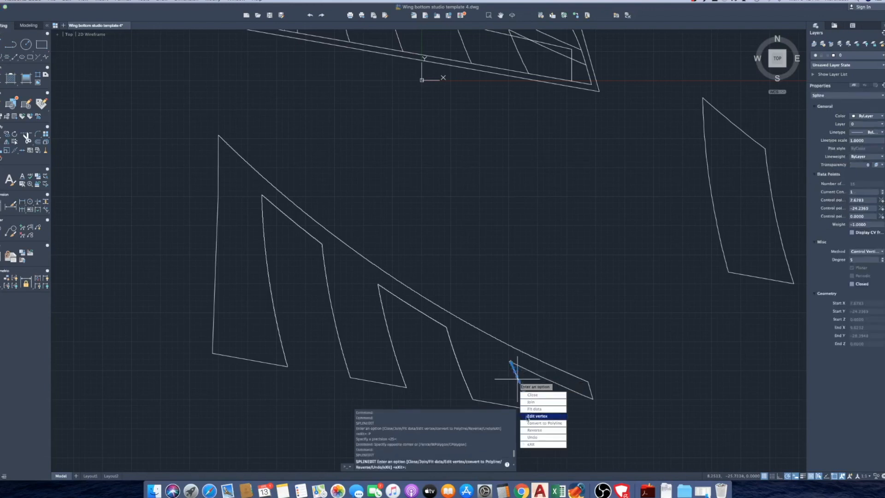
- Select the right and upper edges of the middle cutout to check their object type, and clear the selection
click(452, 340)
click(426, 312)
key(Escape)
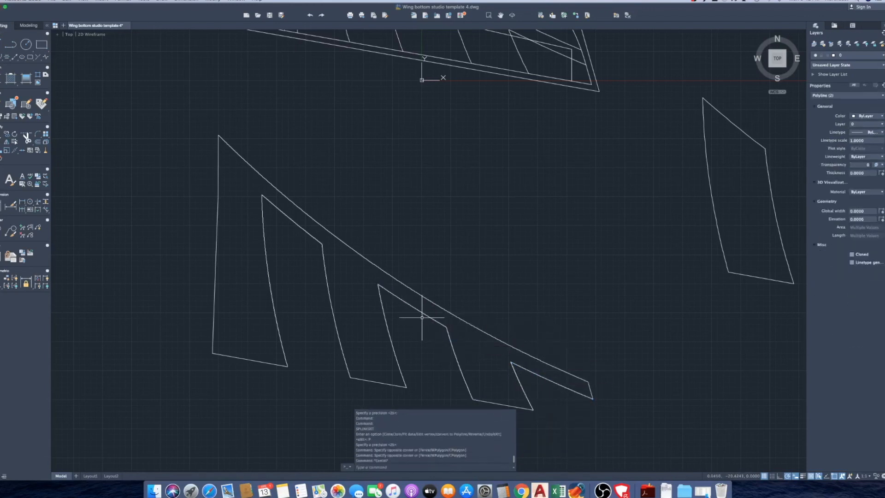
- Explode the entire separate feather piece into individual segments and clear the selection
click(167, 119)
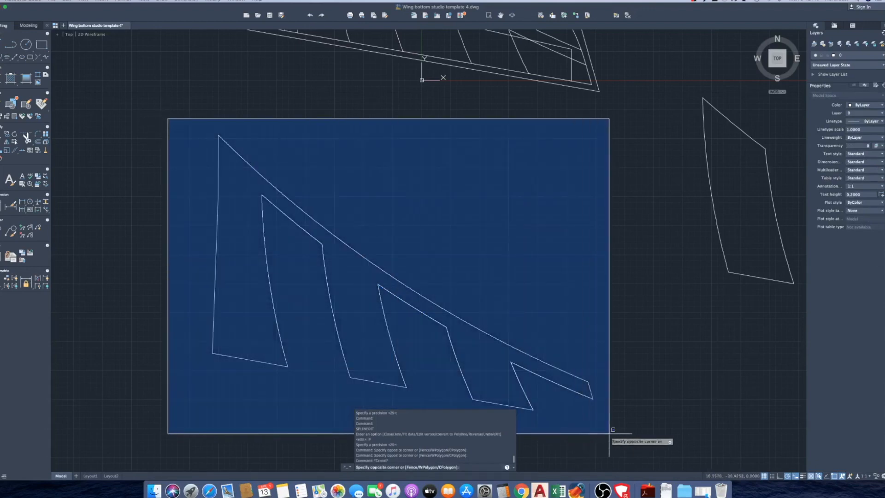
click(614, 435)
text(explode)
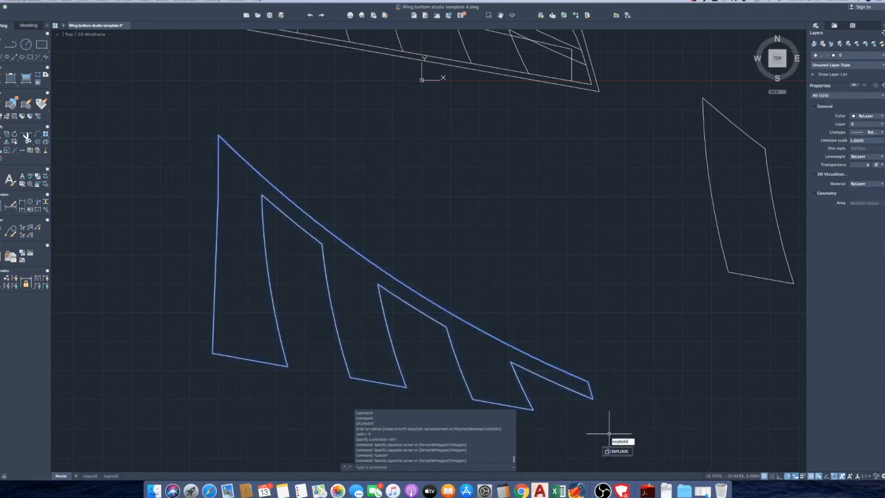
key(Return)
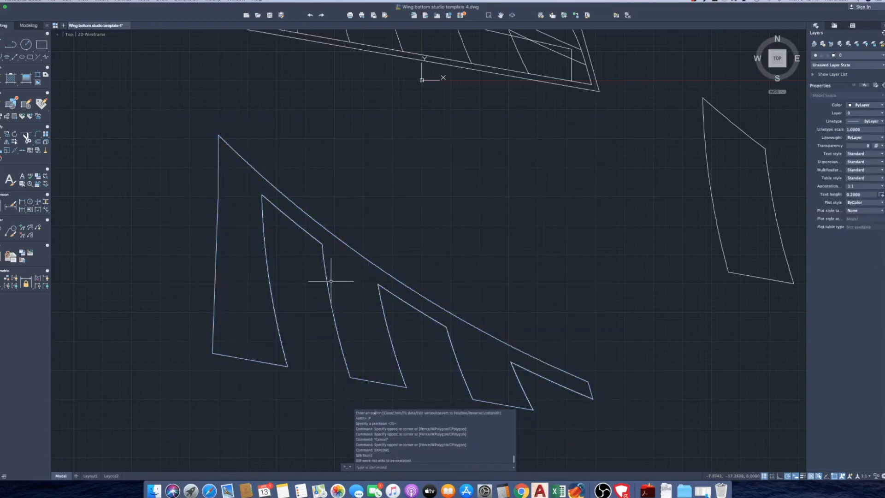
mouse_move(327, 283)
key(Escape)
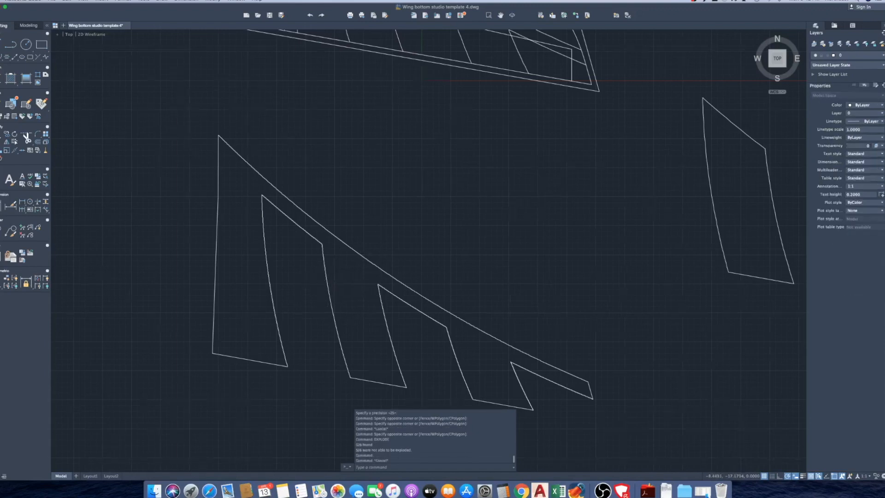
- Examine the exploded feather outline and compare it with the wing template and the separate cutout pieces beside it
scroll(327, 281, up, 4)
scroll(326, 280, down, 6)
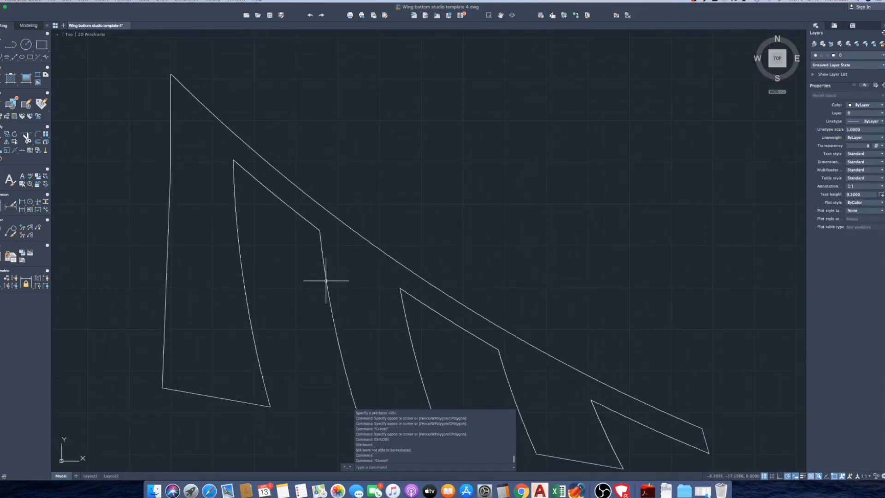
scroll(340, 310, up, 3)
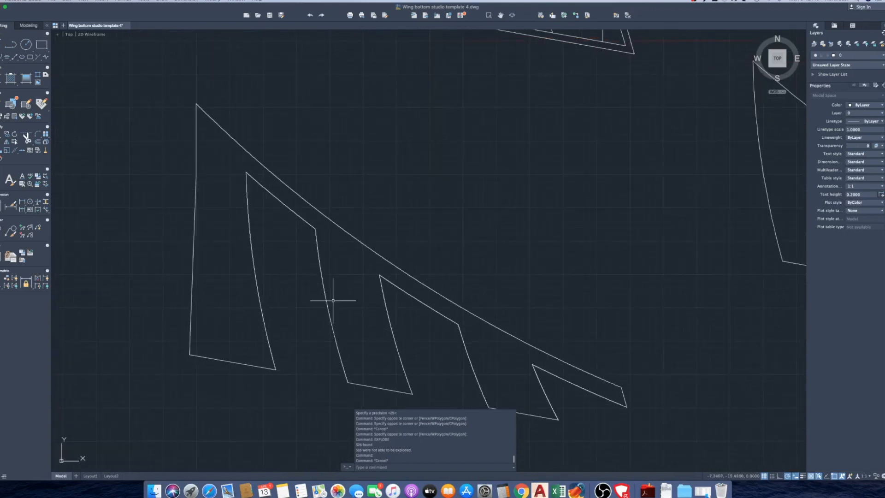
scroll(263, 233, down, 2)
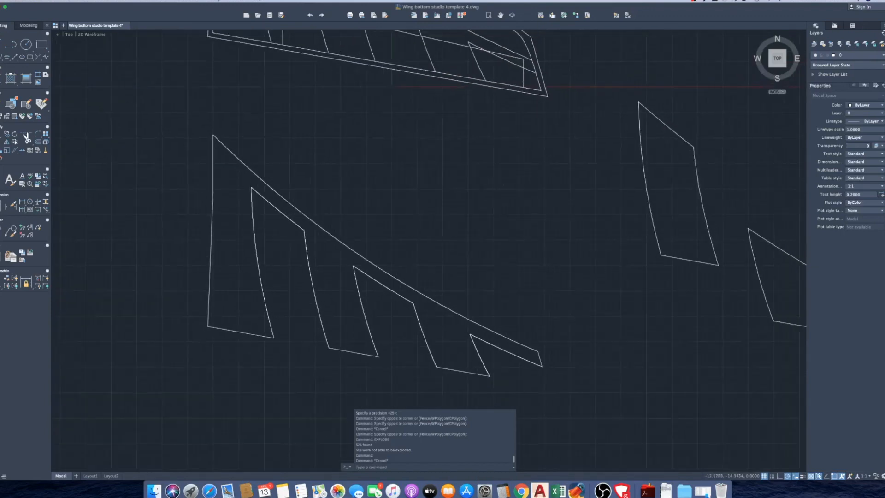
scroll(304, 262, up, 4)
scroll(302, 266, down, 2)
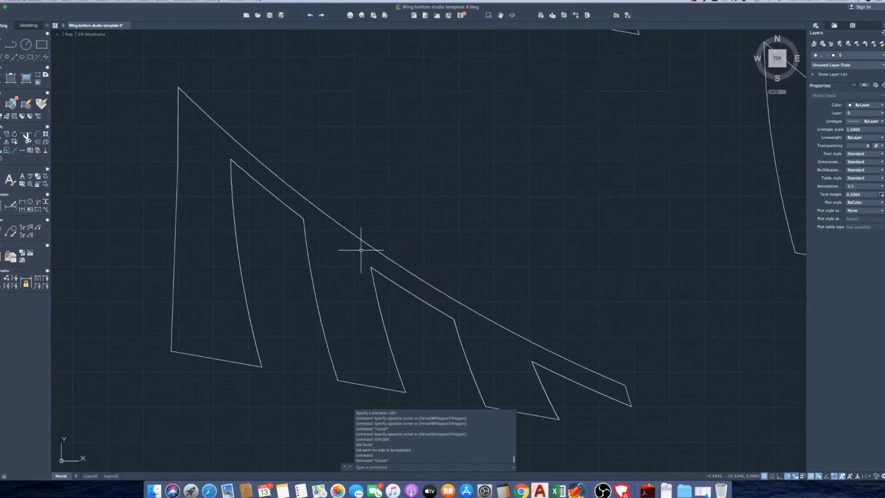
scroll(360, 250, down, 1)
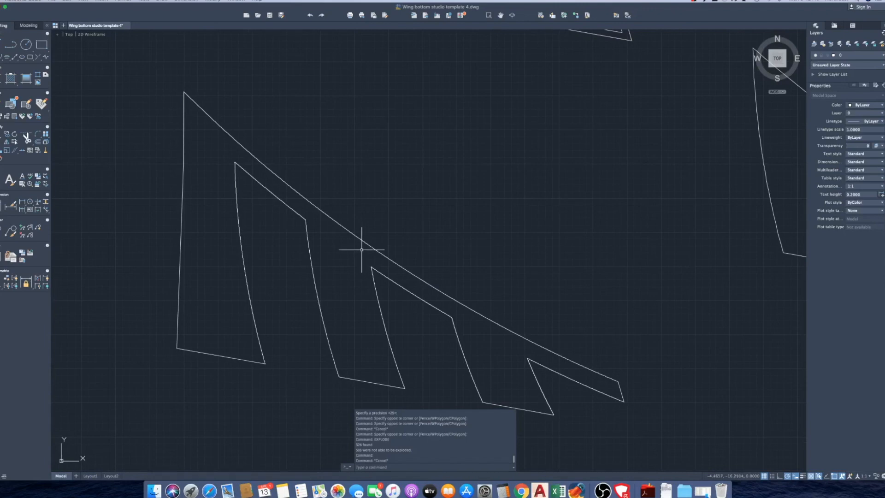
scroll(379, 245, down, 4)
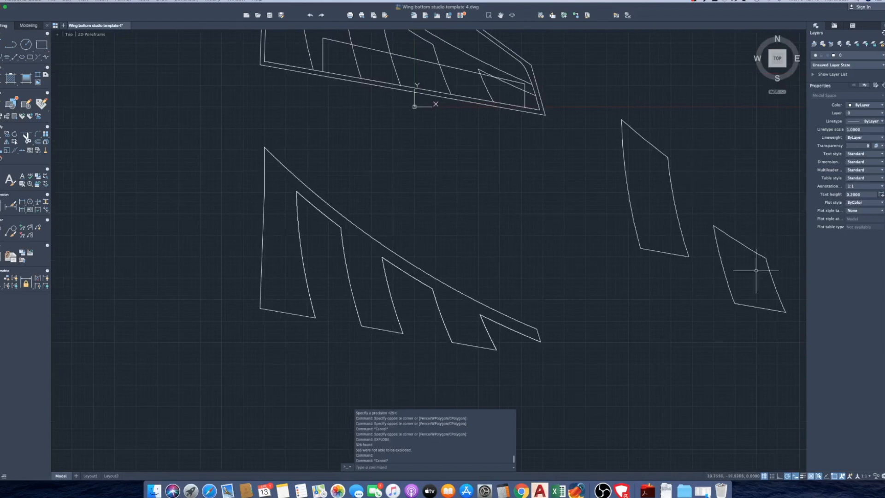
scroll(395, 247, down, 3)
scroll(392, 190, up, 3)
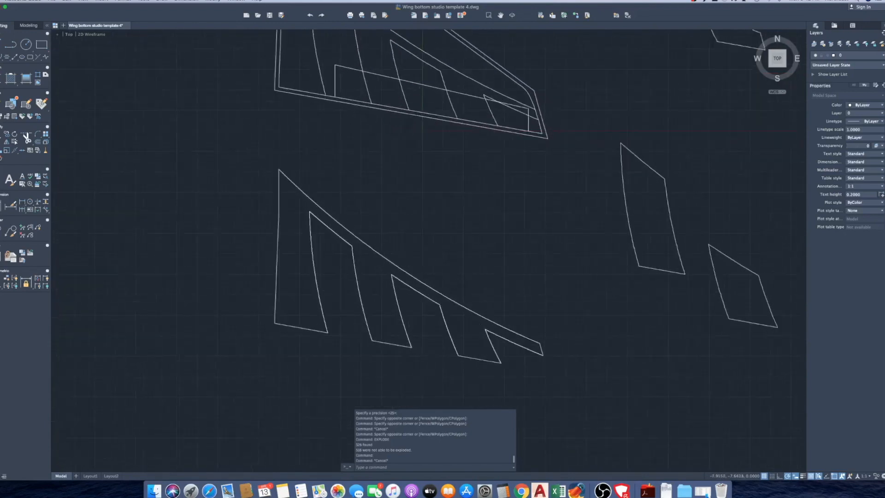
scroll(382, 242, down, 1)
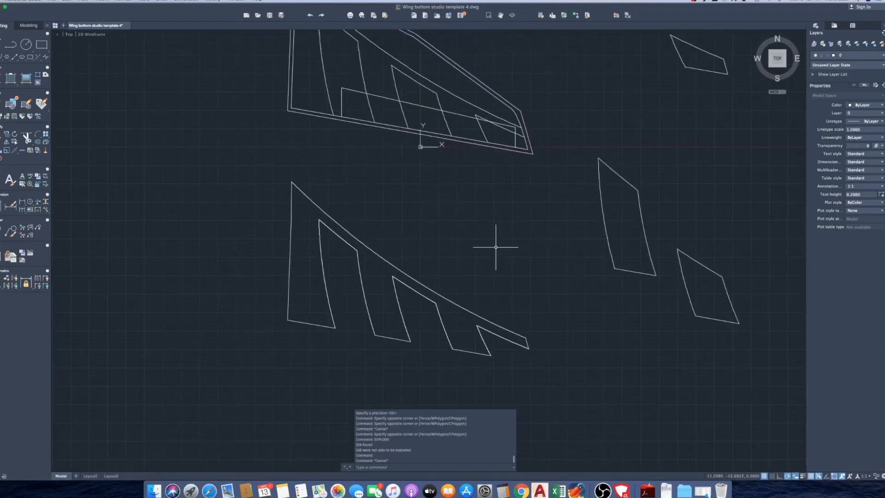
scroll(386, 280, down, 1)
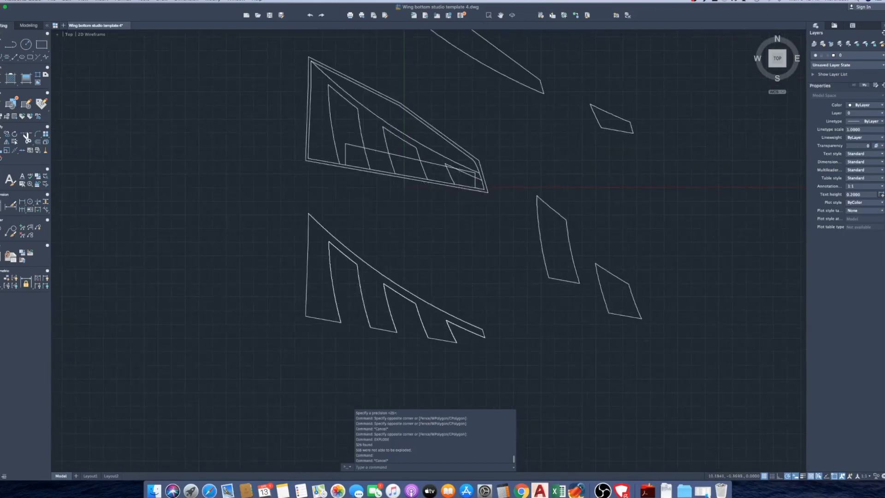
scroll(459, 185, up, 1)
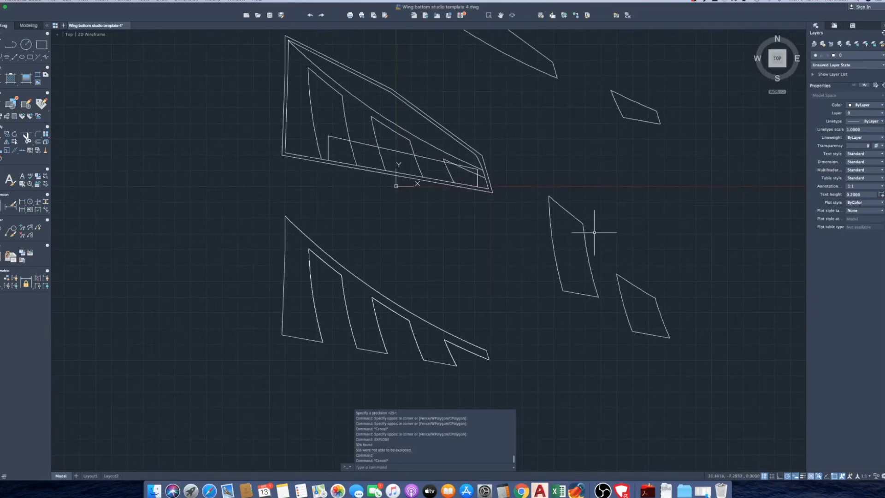
scroll(589, 233, up, 2)
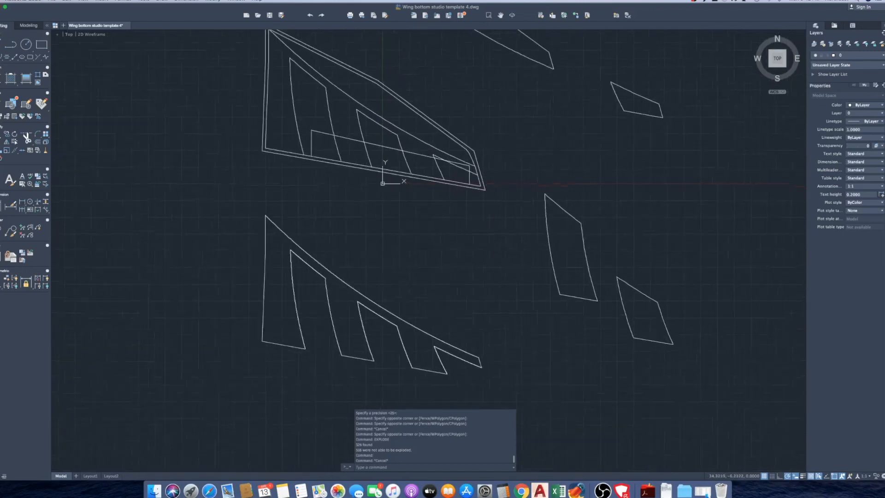
- Rebuild the right and left arcs of the tall separate cutout piece as splines
click(583, 251)
scroll(639, 253, up, 2)
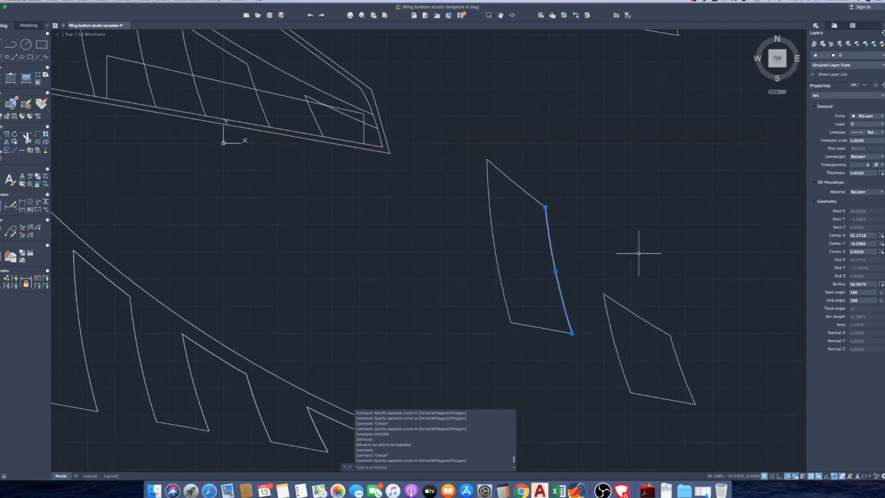
text(reb)
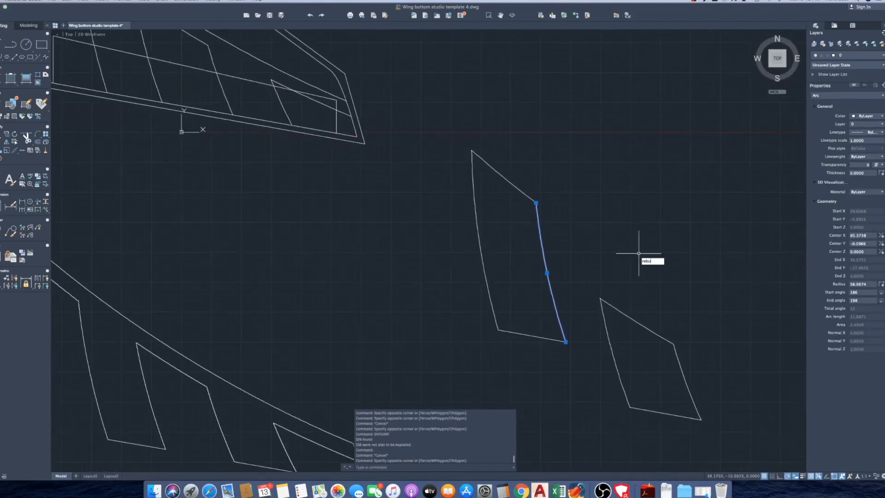
text(uild)
key(Return)
key(Return)
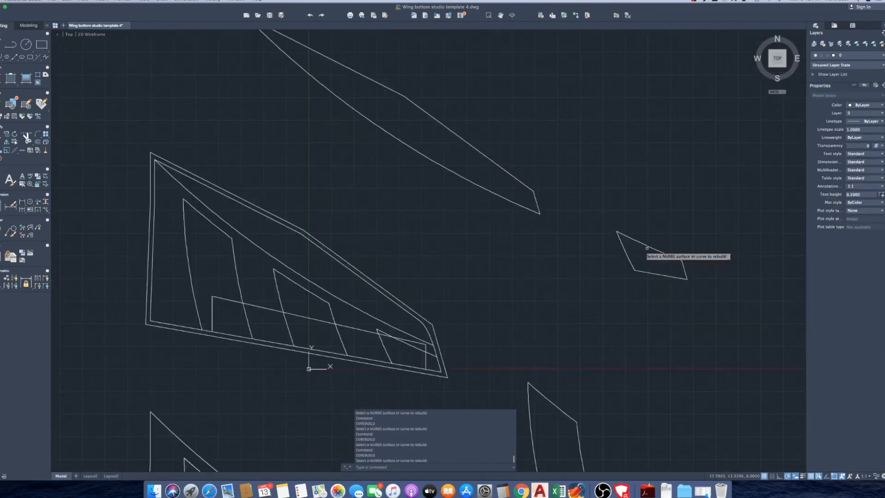
click(643, 246)
- Rebuild the remaining curved edges of the separate pieces and convert the splines to polylines at the default precision
key(Return)
click(559, 249)
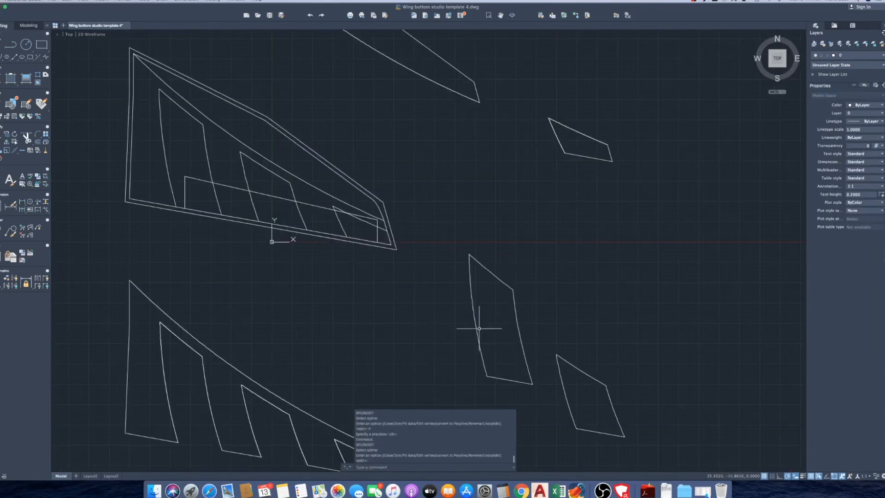
double_click(560, 371)
click(598, 416)
key(Return)
double_click(610, 395)
double_click(359, 217)
double_click(339, 198)
double_click(248, 183)
click(285, 227)
key(Return)
scroll(257, 139, down, 5)
- Explode all the geometry in the drawing, including the wing template, feather piece and separate cutouts
drag(188, 65, 389, 256)
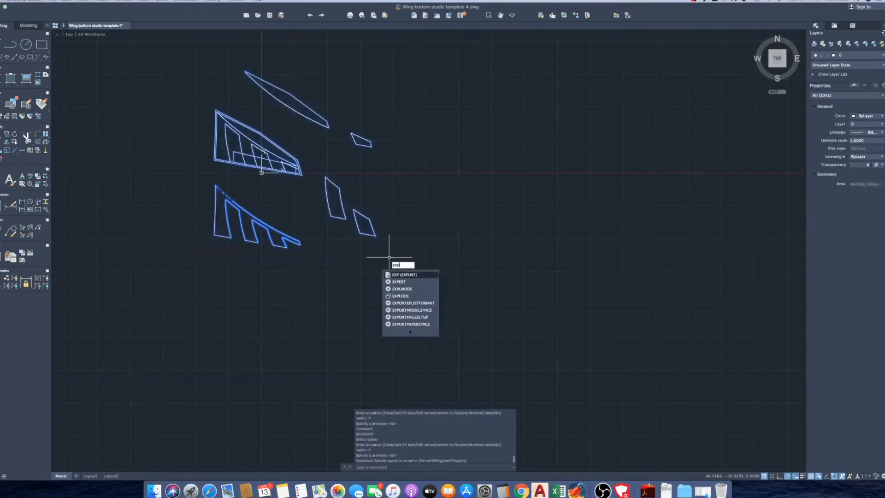
text(x)
key(Return)
scroll(389, 257, down, 2)
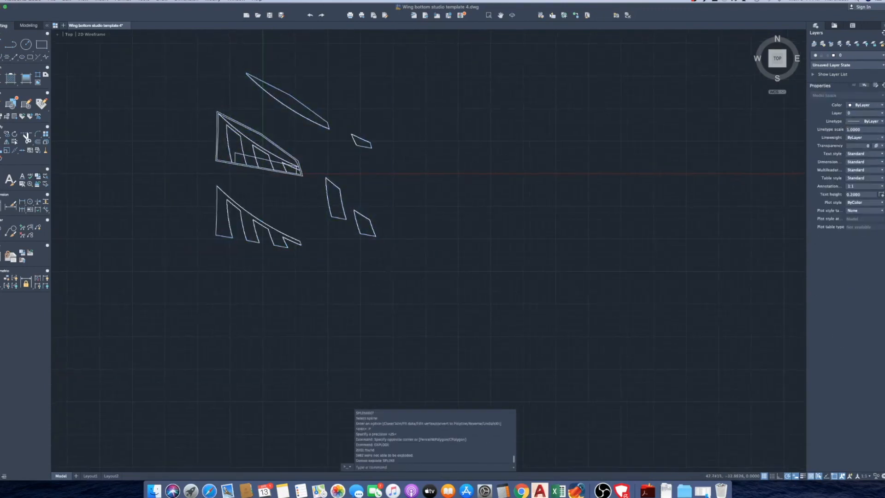
- Regenerate the drawing and examine the wing template's cutout curves up close for smoothness
scroll(272, 94, up, 5)
scroll(291, 128, up, 2)
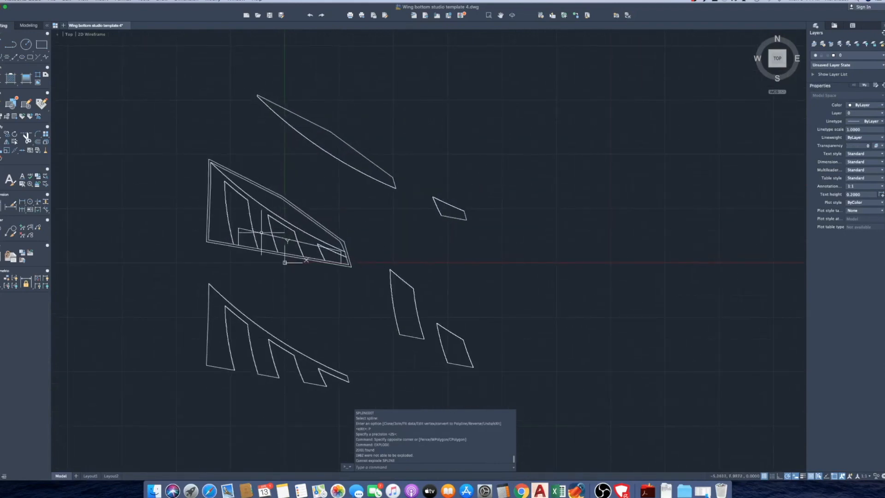
scroll(301, 241, up, 10)
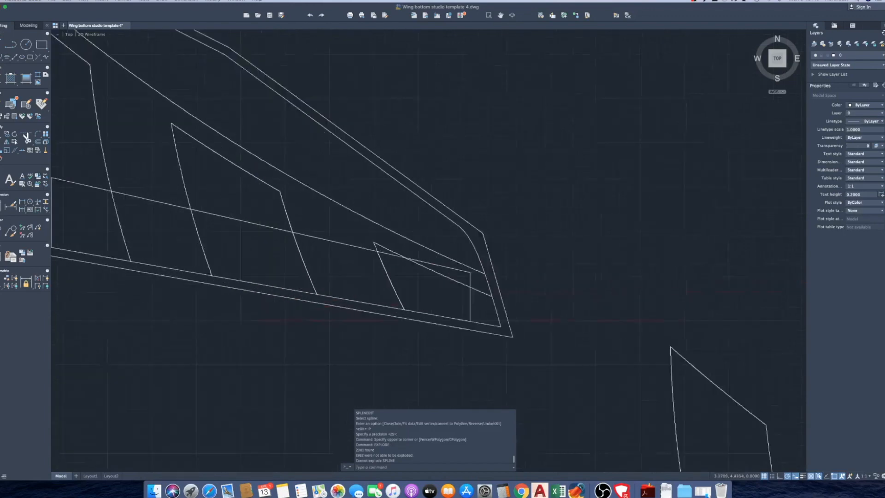
scroll(295, 241, up, 2)
text(re)
key(Return)
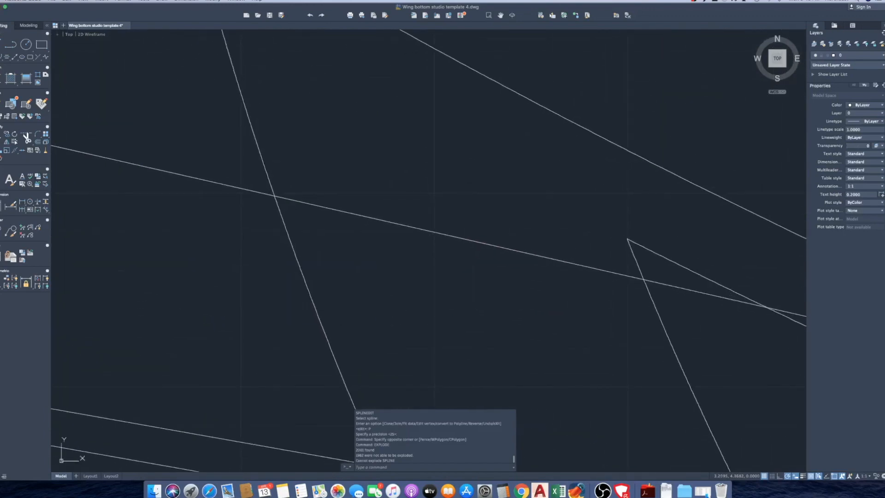
scroll(251, 236, up, 4)
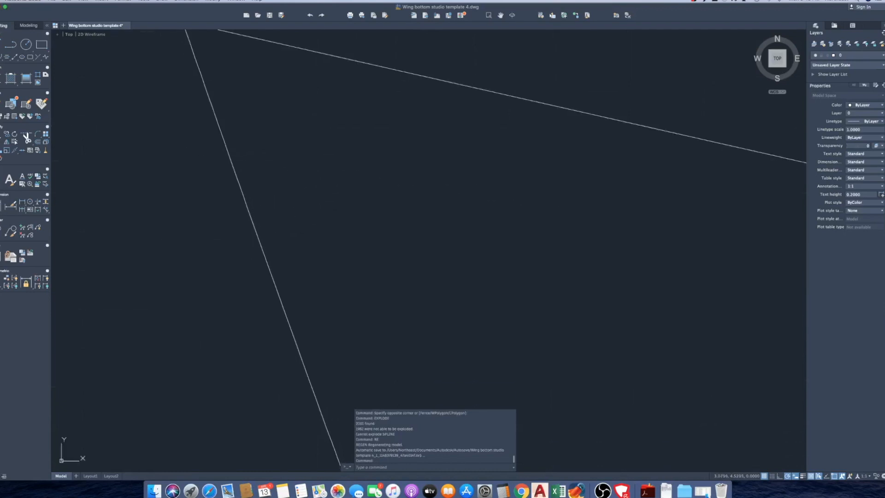
scroll(251, 236, down, 8)
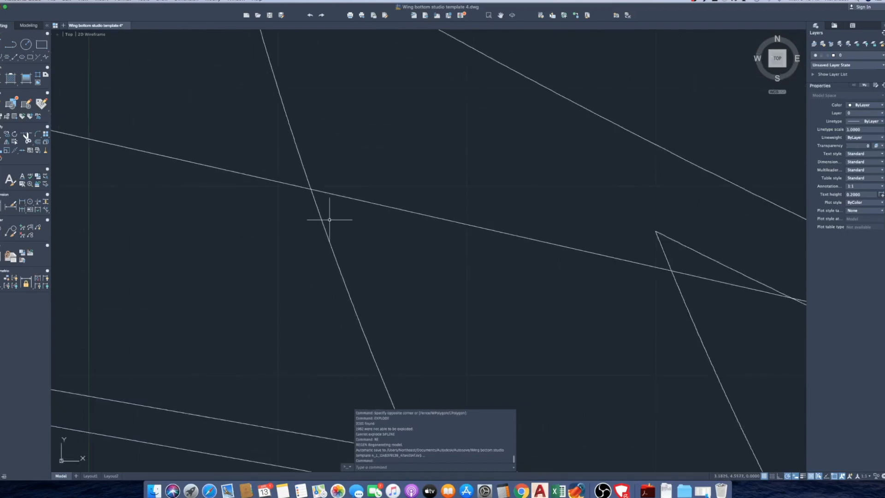
scroll(354, 223, down, 6)
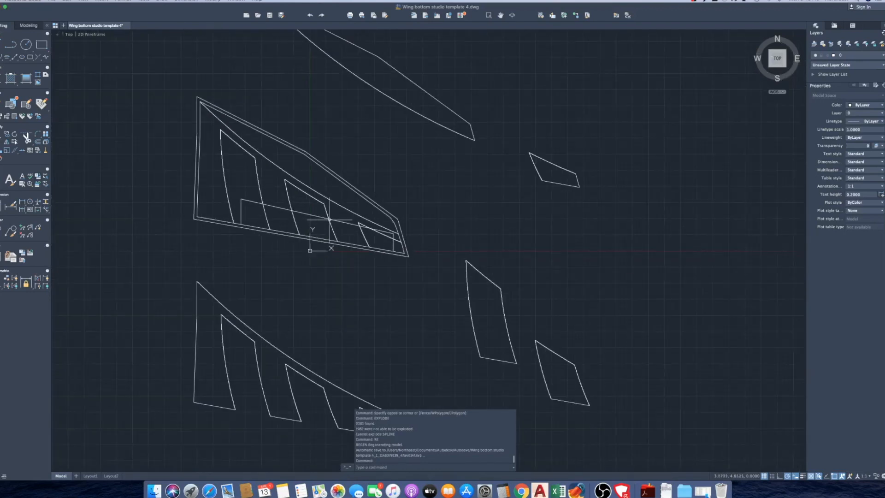
- Save the drawing as Wing bottom studio template.dxf in AutoCAD 2010/LT2010 DXF format, replacing the existing file in the Akuma folder
scroll(341, 247, down, 3)
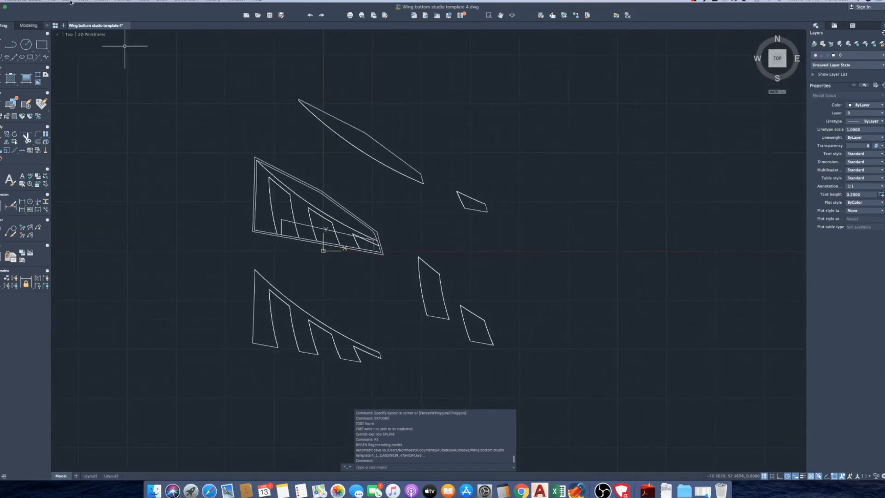
click(53, 1)
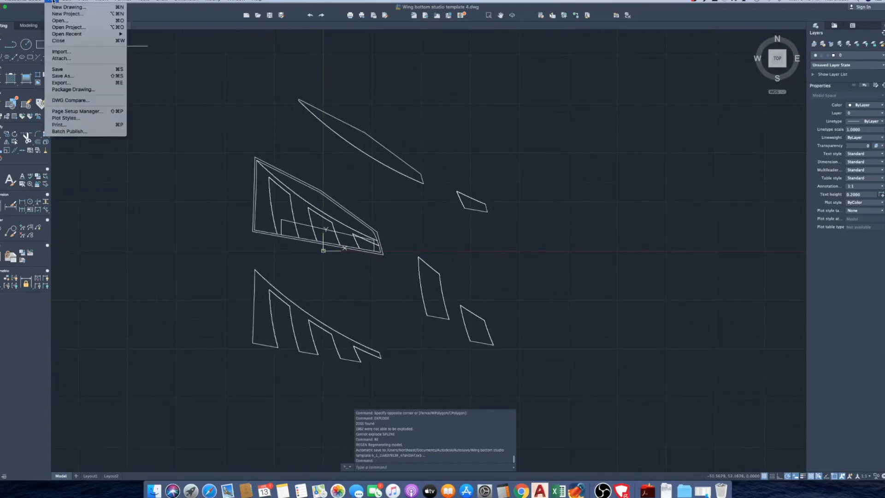
click(81, 76)
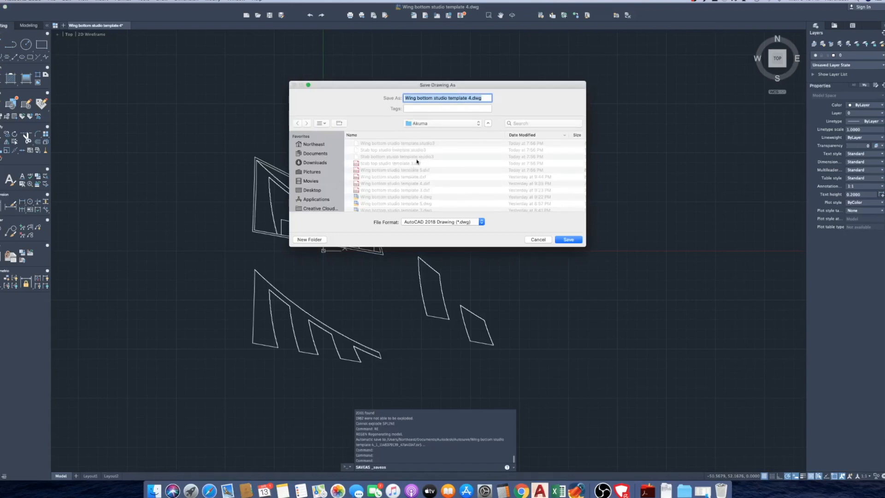
scroll(413, 166, down, 1)
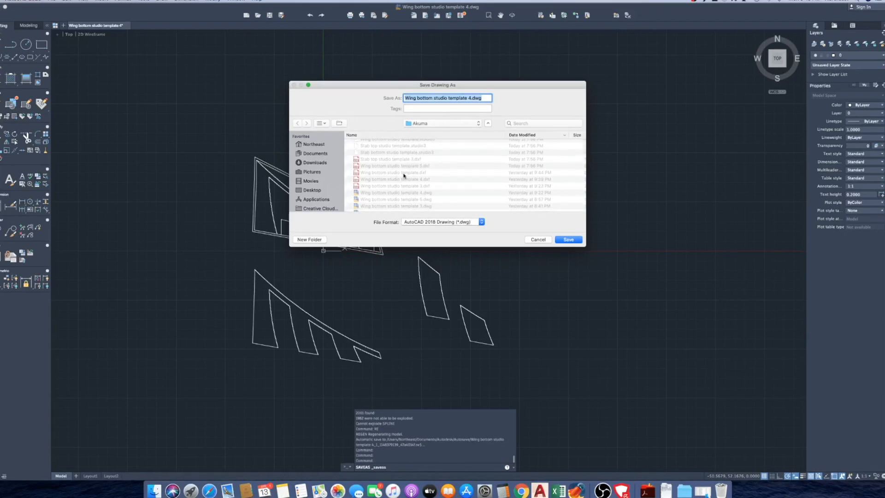
click(403, 176)
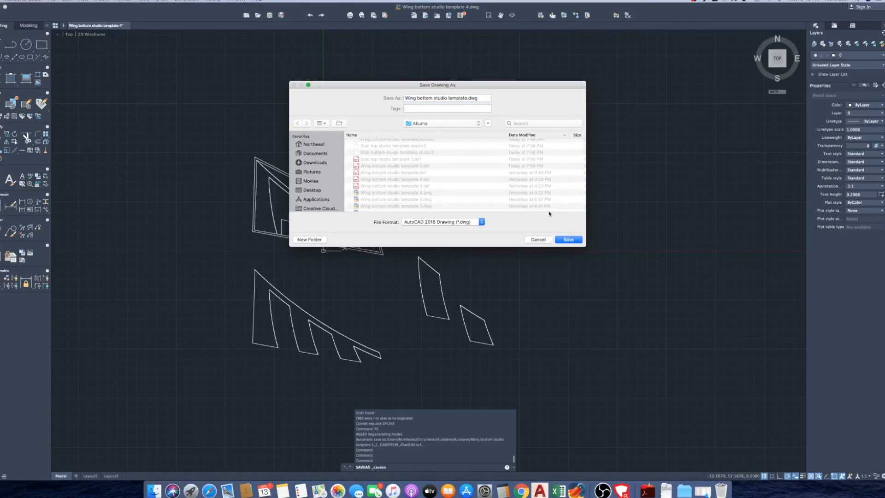
click(468, 226)
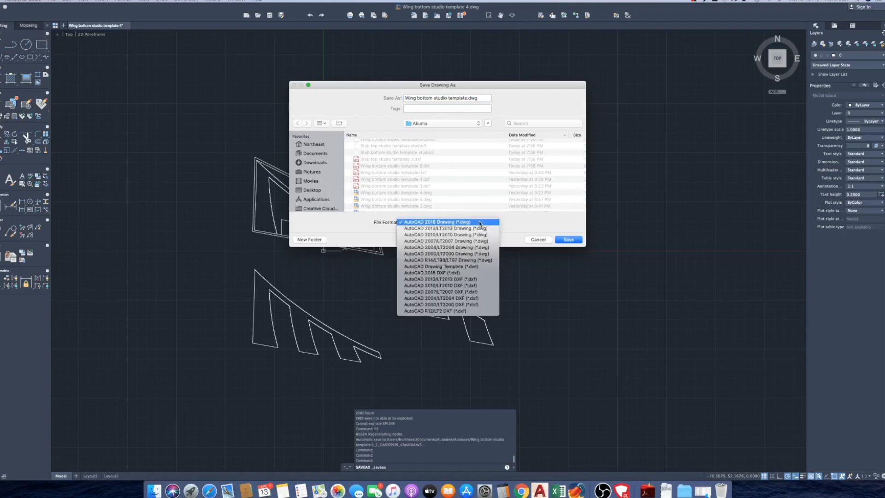
click(470, 273)
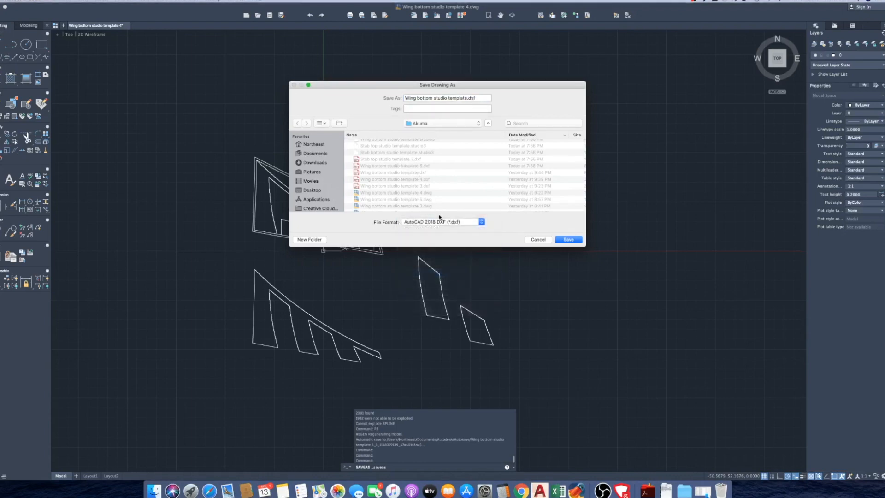
click(440, 221)
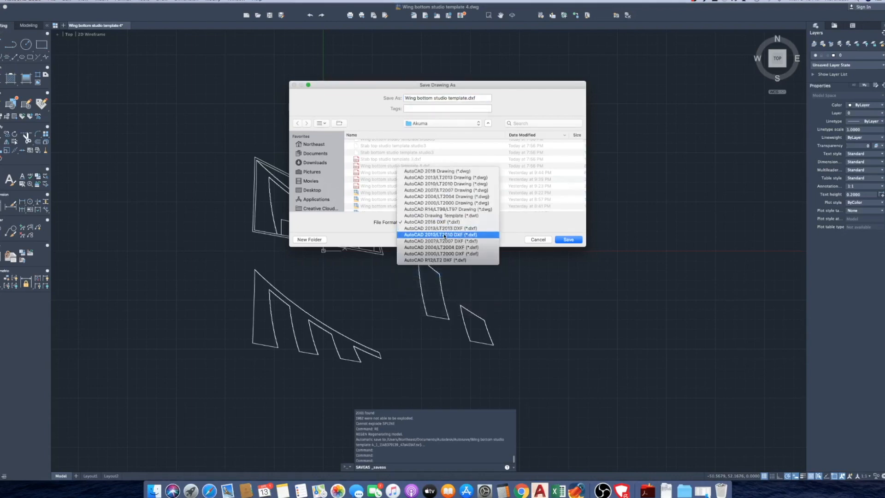
click(445, 235)
scroll(419, 191, up, 1)
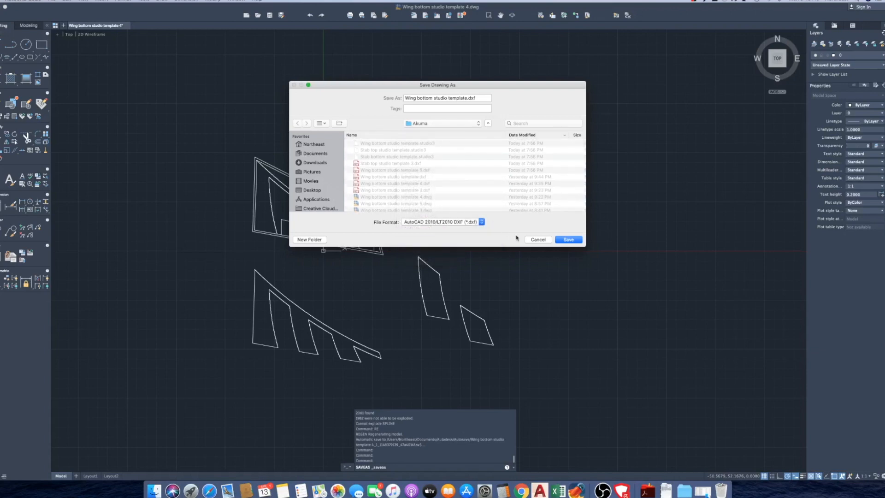
click(564, 240)
click(488, 131)
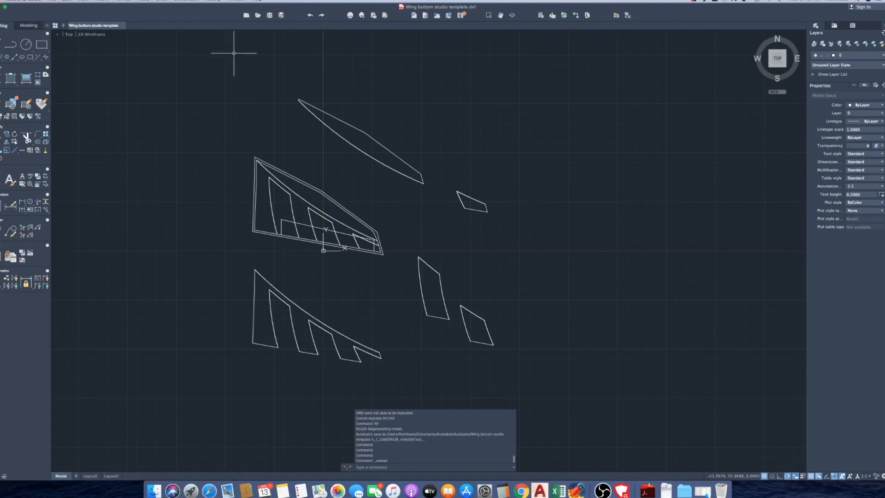
- Switch to Silhouette Studio and open the file Wing bottom studio template.dxf
click(647, 490)
click(710, 321)
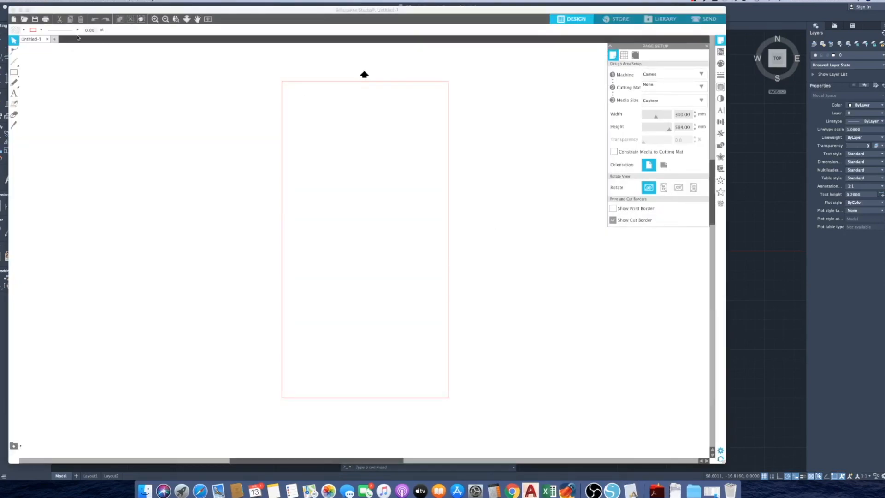
click(57, 2)
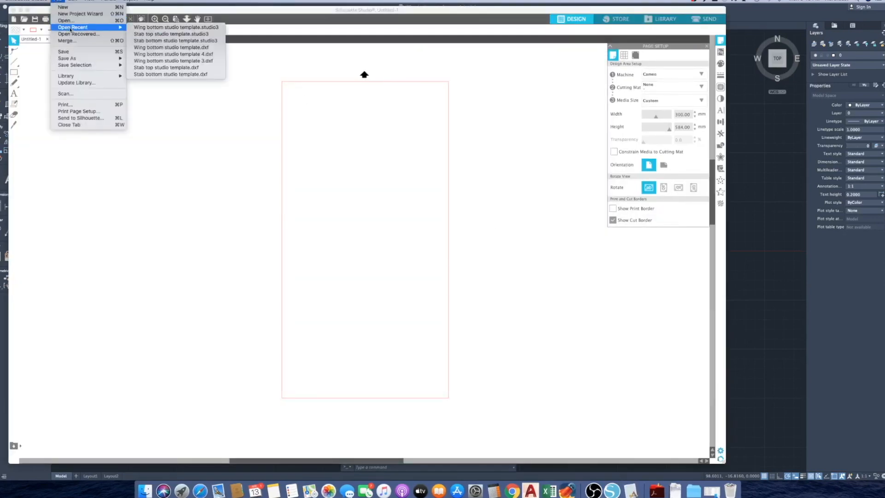
click(266, 59)
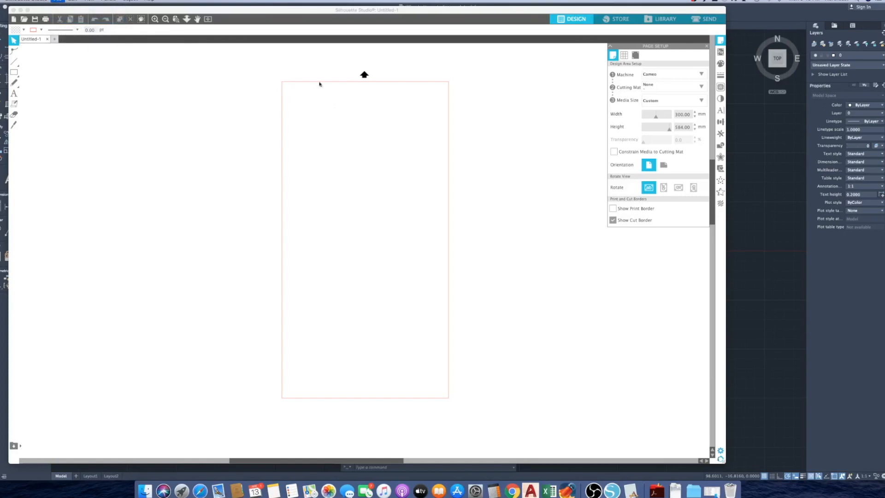
double_click(401, 111)
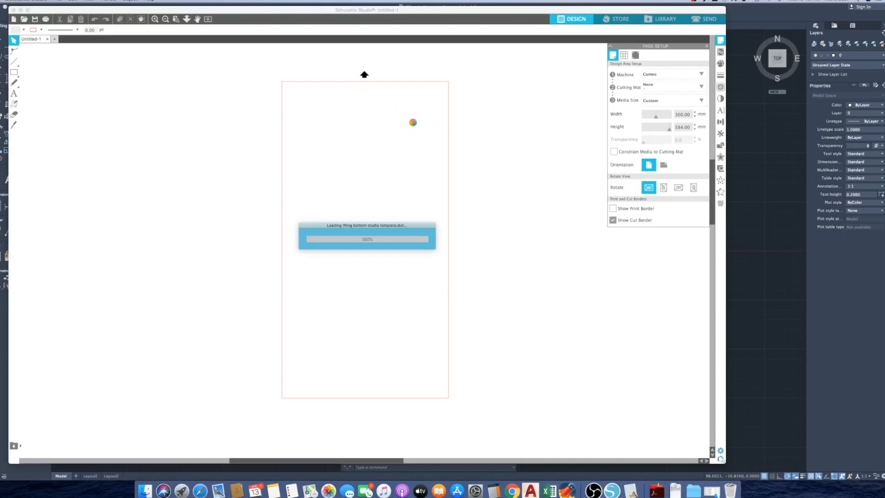
- Move the whole imported drawing clear of the cutting page's left edge and release its compound path
click(166, 20)
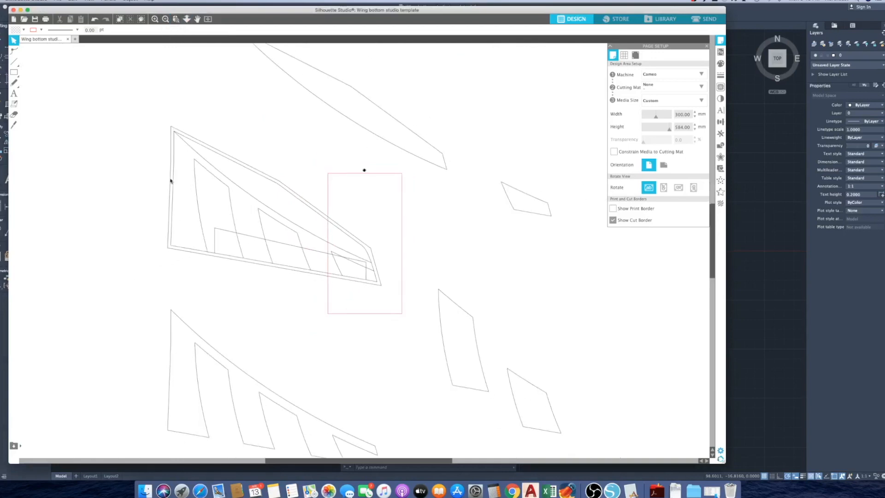
click(181, 321)
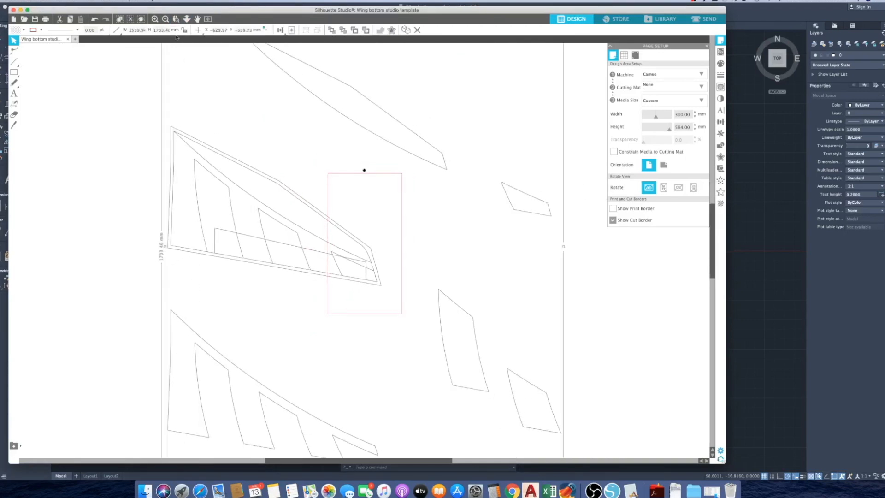
click(166, 20)
drag(293, 230, 121, 186)
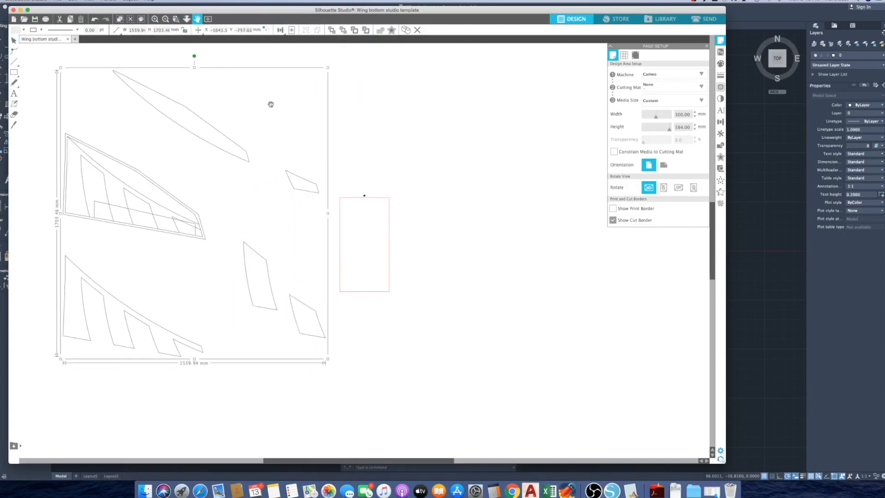
drag(271, 104, 358, 119)
right_click(286, 156)
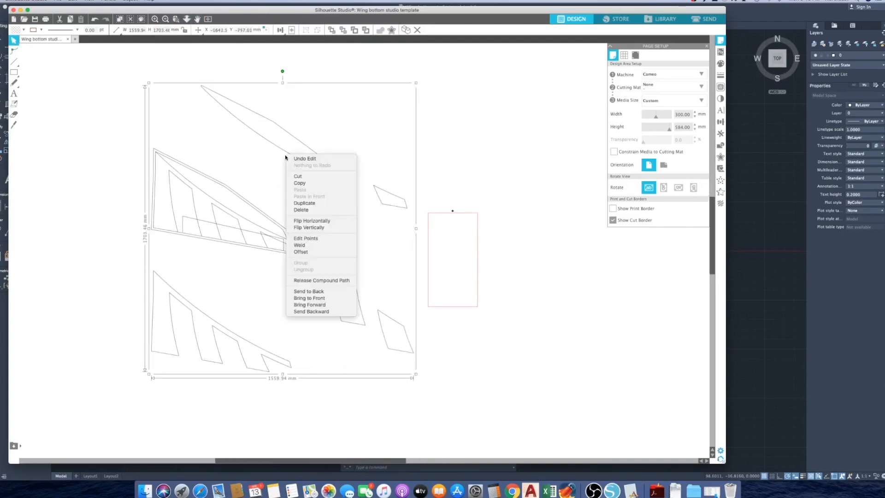
click(311, 280)
click(105, 245)
- Overlay the separate feather piece on the wing template, lining up its upper curve and feather edges to check the match
click(221, 329)
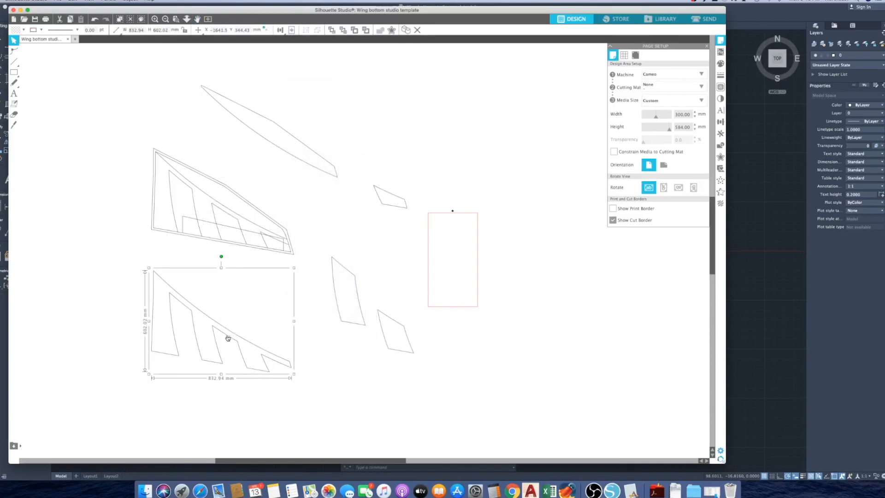
drag(219, 336, 216, 223)
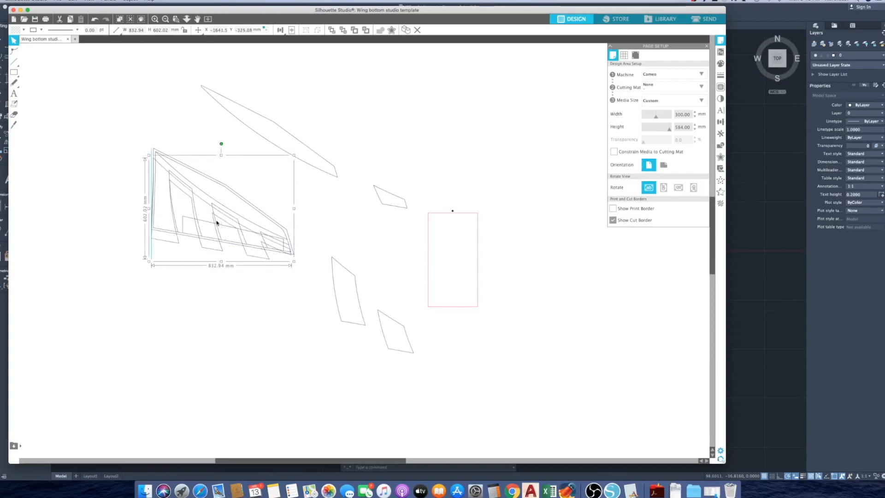
click(154, 20)
click(154, 20)
scroll(141, 55, left, 5)
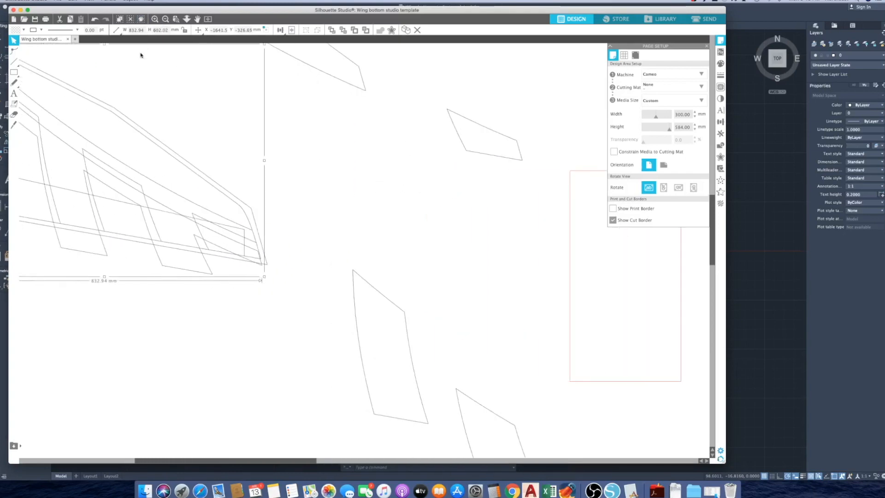
scroll(141, 55, left, 5)
scroll(141, 54, up, 5)
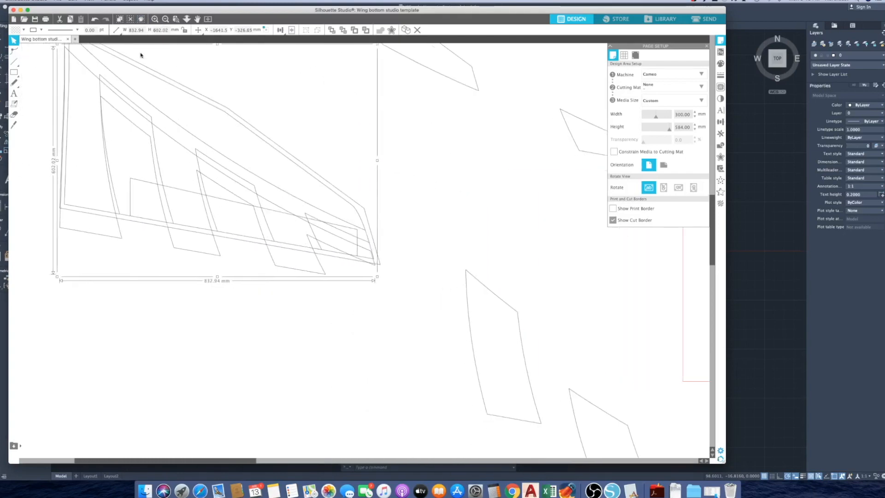
click(154, 20)
scroll(175, 103, left, 8)
scroll(175, 104, up, 3)
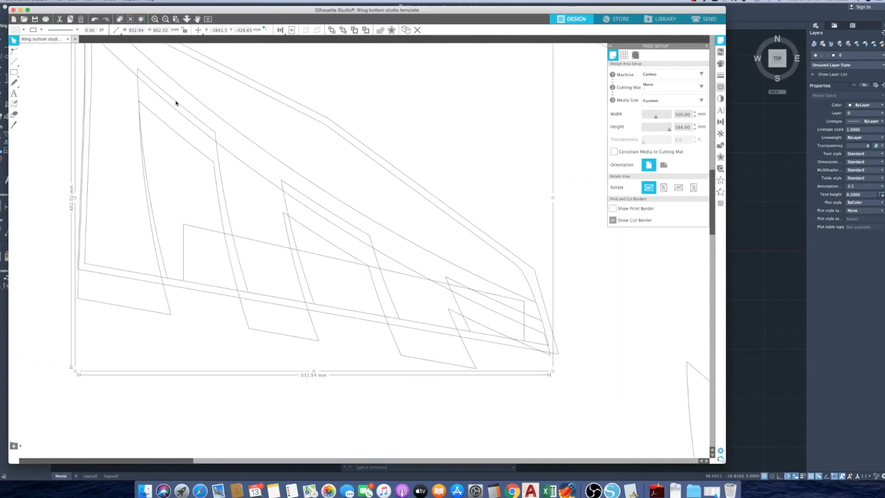
scroll(176, 103, up, 2)
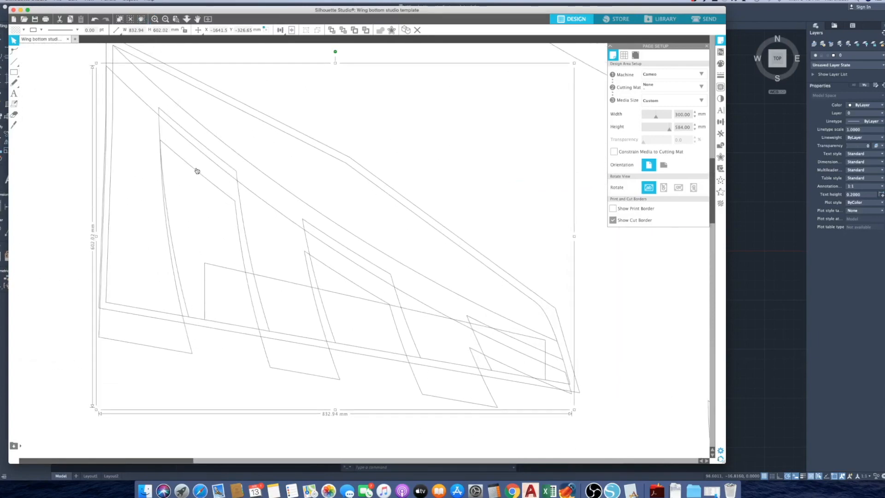
drag(197, 172, 198, 142)
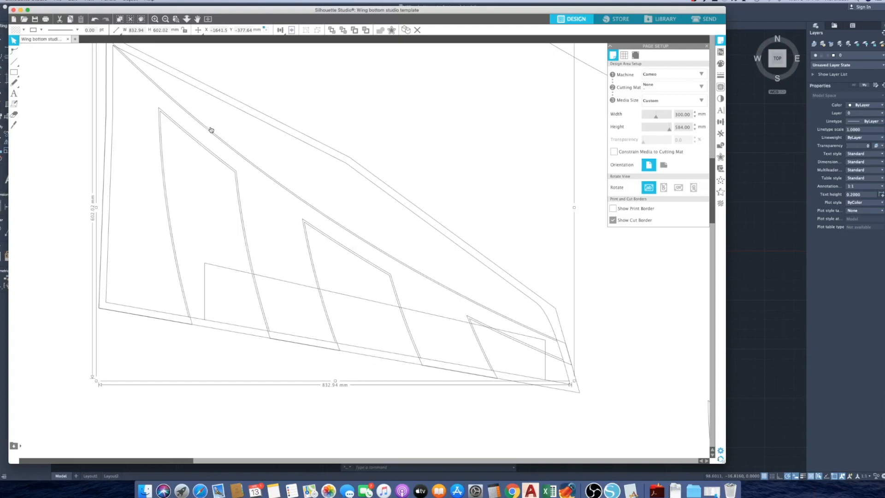
- Move the feather piece off the wing template into the clear area just below it
drag(214, 130, 259, 120)
key(super+z)
click(153, 291)
drag(151, 318, 150, 390)
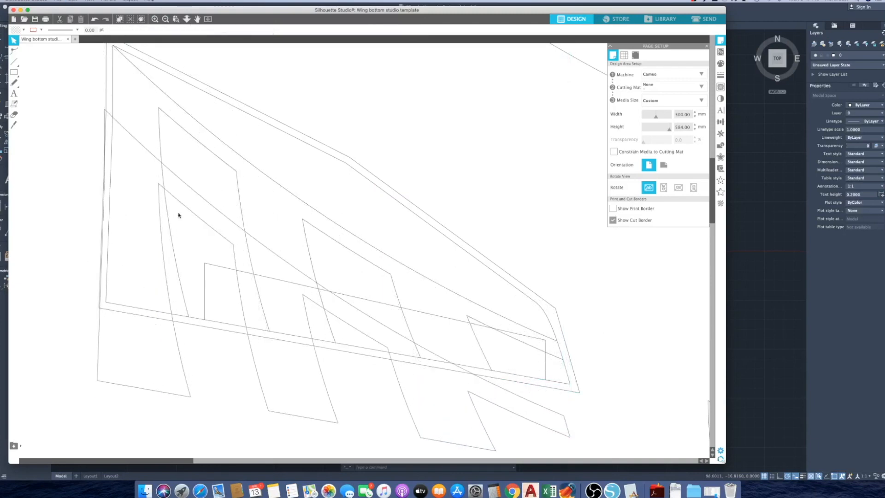
click(168, 20)
click(169, 20)
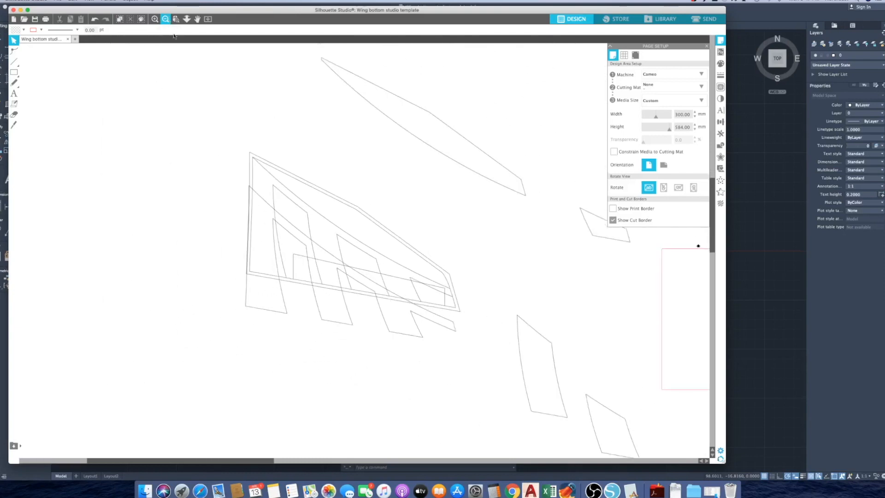
drag(283, 304, 329, 416)
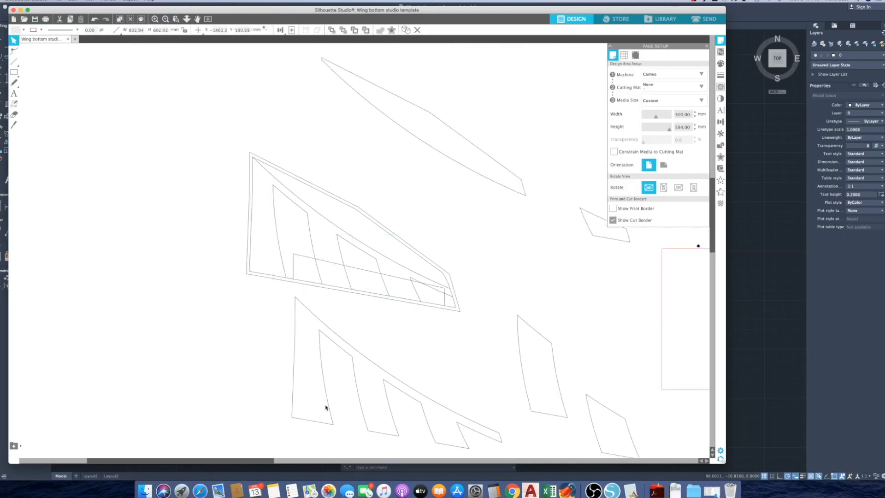
- Fit the long pointed piece against the feather piece's upper curve, leaving it slightly above the curve
click(166, 19)
scroll(254, 128, right, 3)
scroll(239, 122, right, 5)
scroll(238, 123, down, 3)
scroll(236, 121, right, 1)
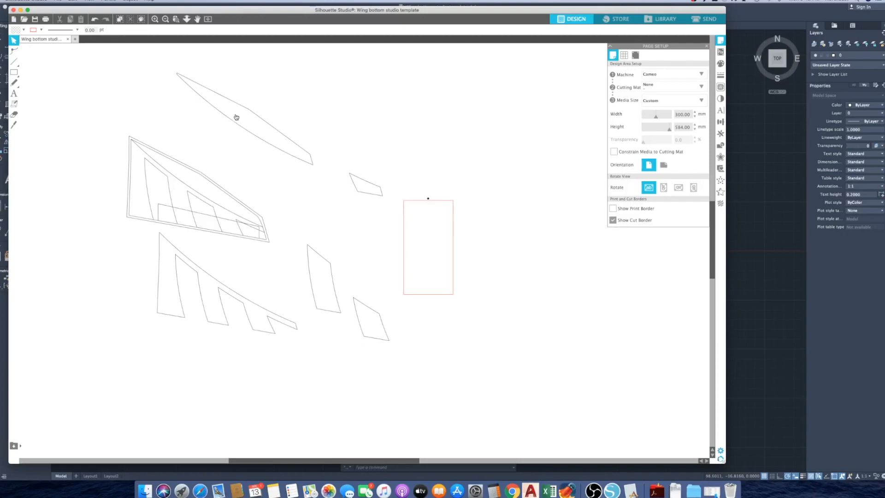
drag(237, 124, 219, 282)
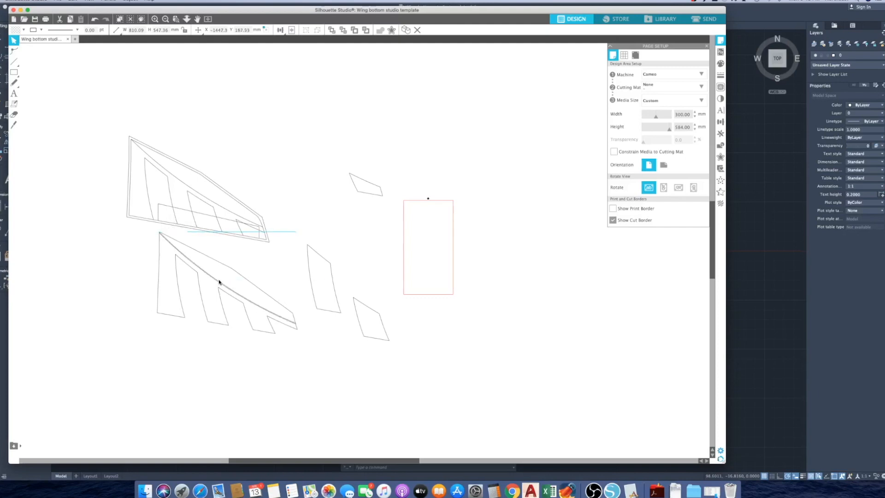
drag(219, 281, 223, 278)
- Test the tall cutout piece in the feather piece's first gap, then set it beside the feather piece with the smaller cutout below it
drag(308, 274, 177, 286)
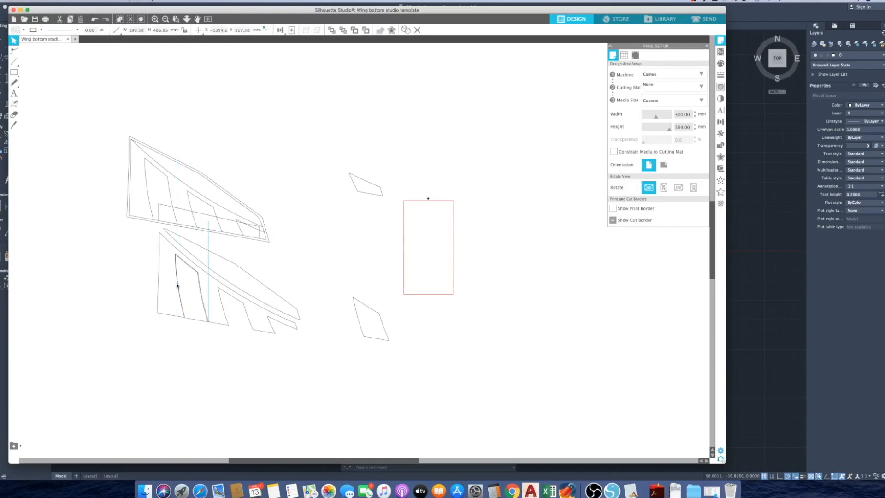
drag(177, 285, 308, 246)
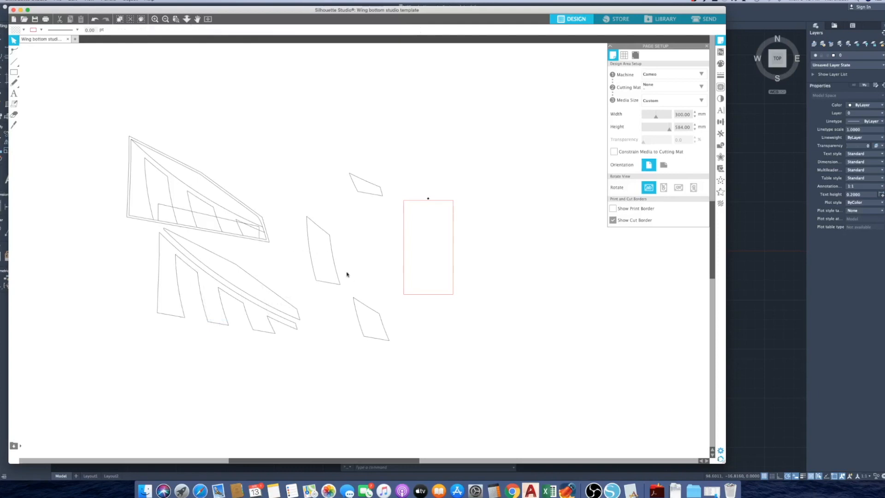
drag(367, 309, 328, 304)
- Place the tall cutout piece inside the cutting page, near the page's upper-left corner
click(197, 19)
drag(329, 162, 213, 111)
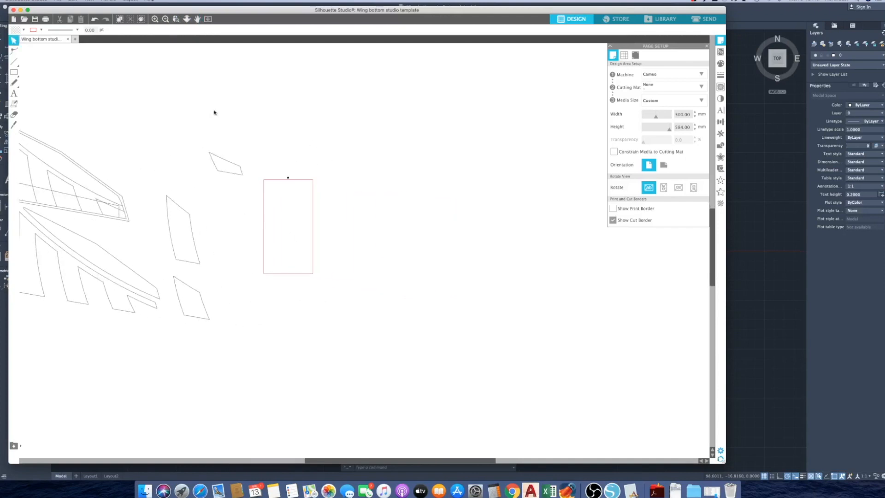
click(155, 19)
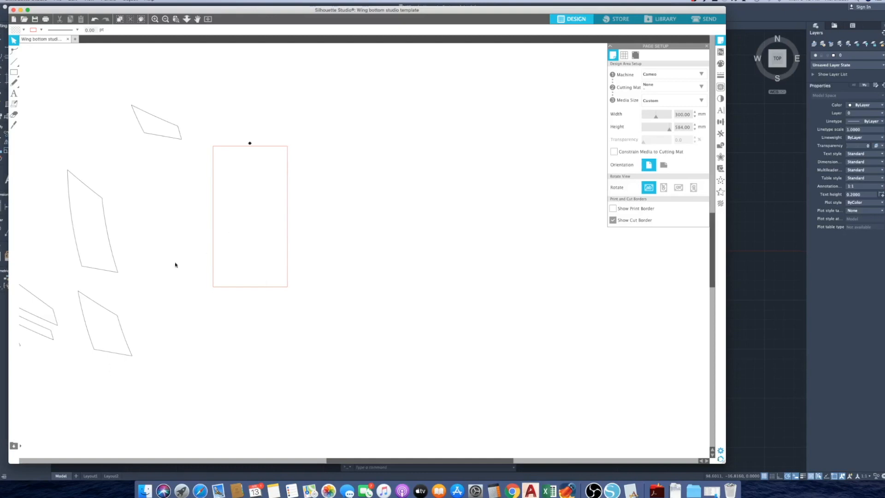
drag(104, 225, 252, 203)
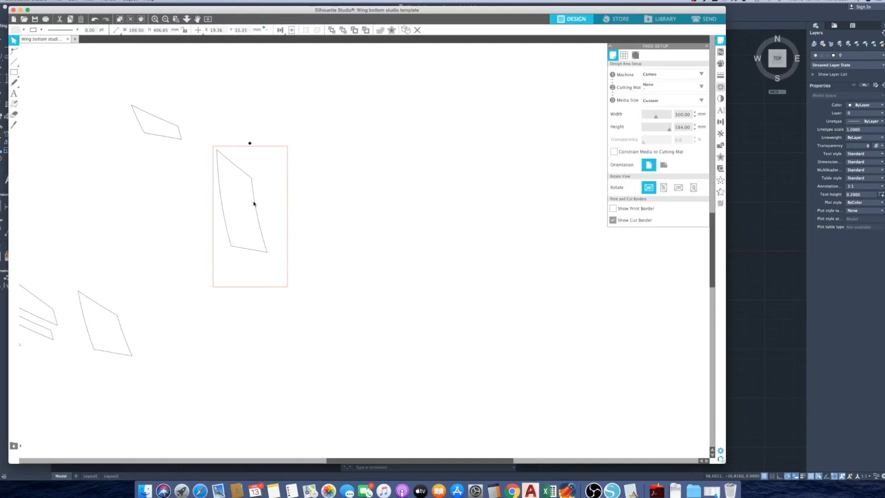
- Move the tall cutout piece off the cutting page into the clear area just beside the page's left edge
click(253, 203)
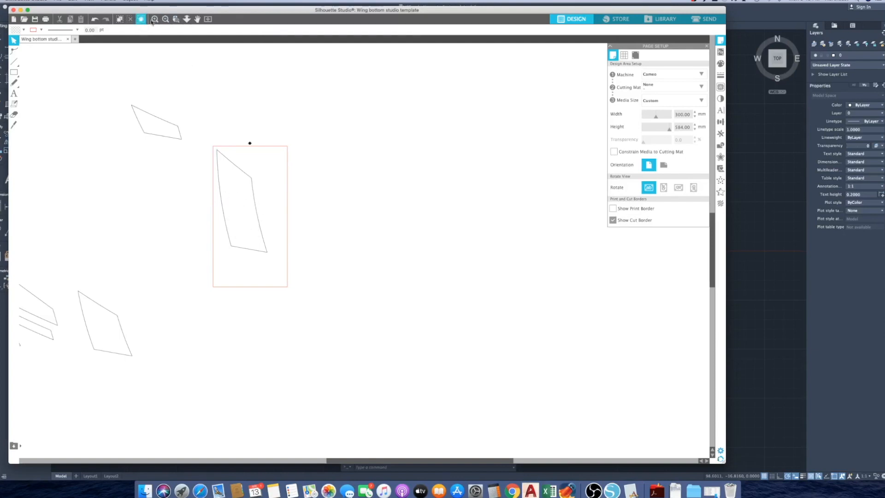
drag(253, 194, 171, 199)
right_click(171, 199)
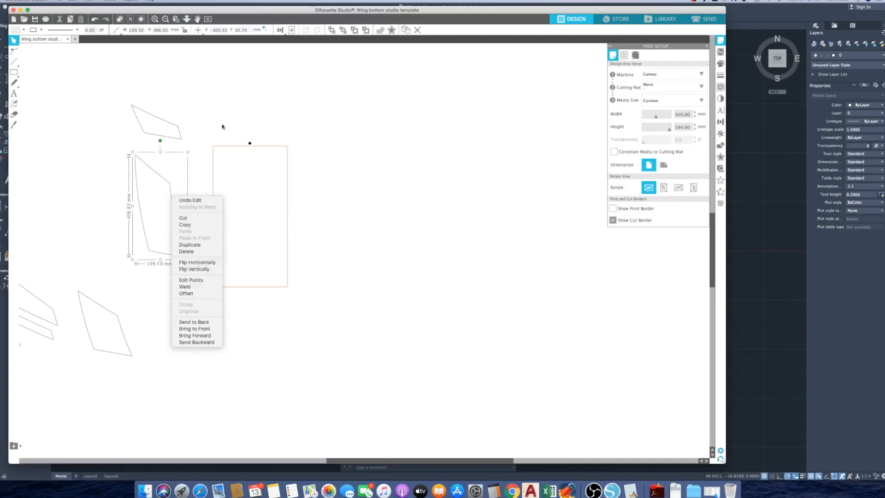
click(182, 190)
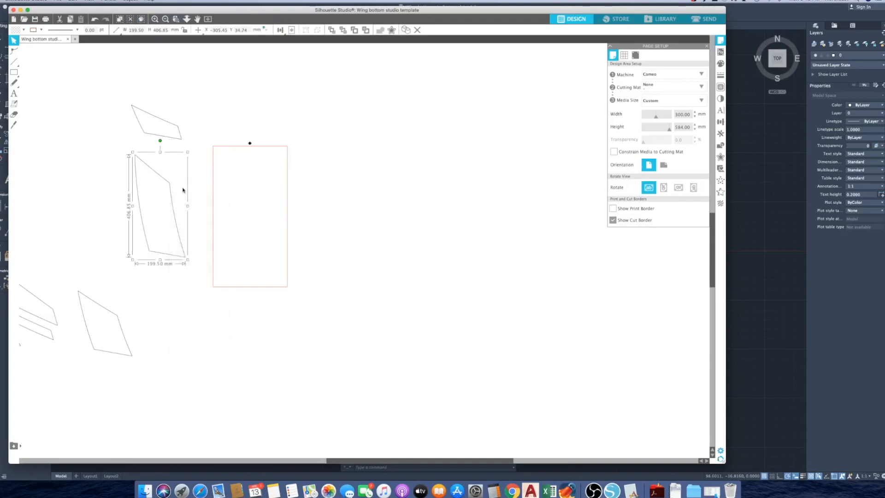
- Copy the tall cutout piece and paste a duplicate of it
click(127, 1)
click(183, 0)
click(73, 1)
click(78, 31)
click(73, 2)
click(78, 38)
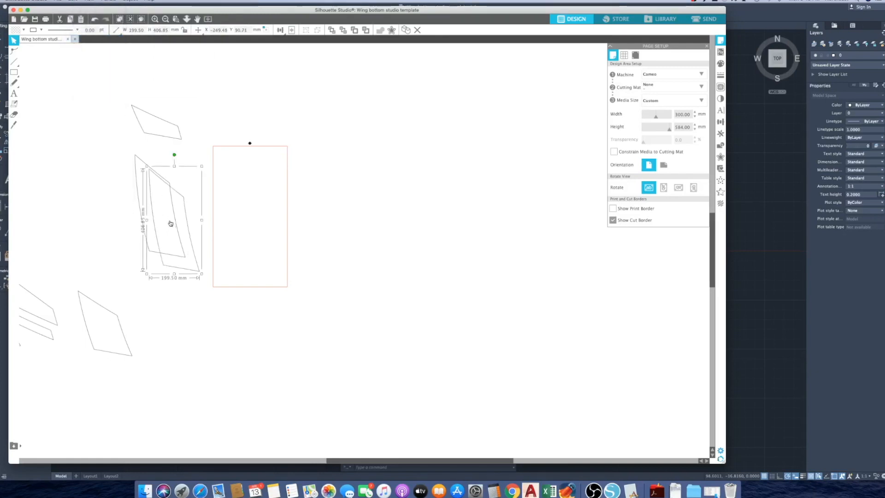
- Mirror the duplicate horizontally and place it inside the cutting page, rotated about half a turn
drag(186, 222, 199, 222)
click(130, 1)
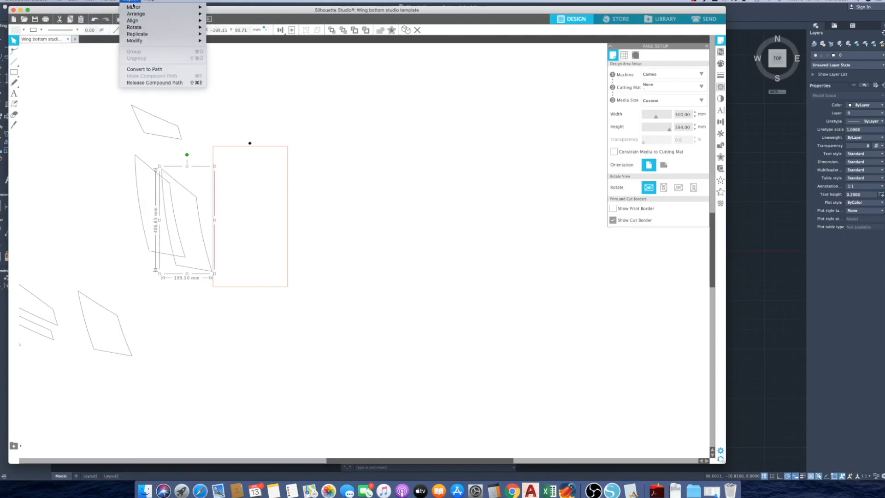
mouse_move(154, 7)
click(232, 9)
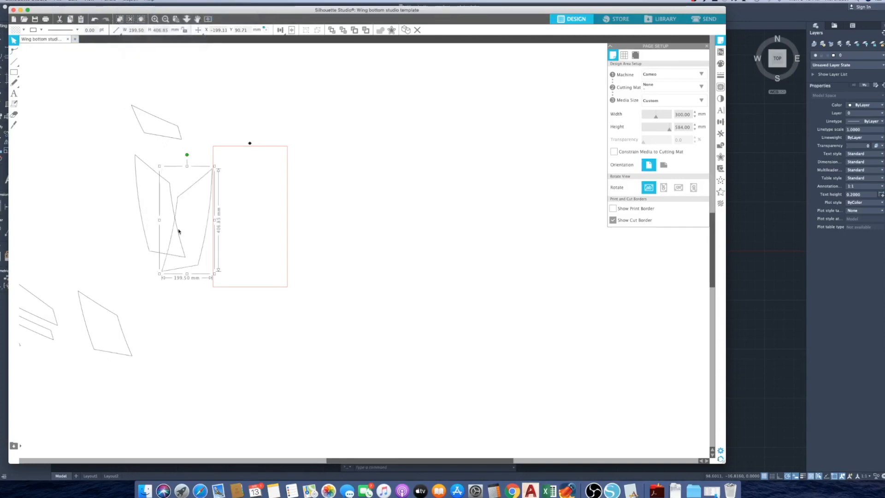
drag(203, 224, 271, 229)
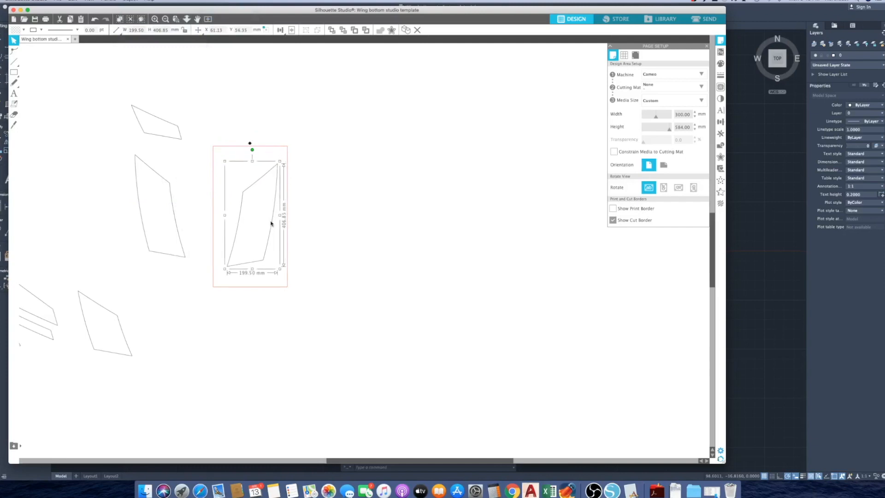
drag(256, 160, 266, 306)
- Move the original tall cutout piece onto the cutting page, overlapping the mirrored copy
click(153, 206)
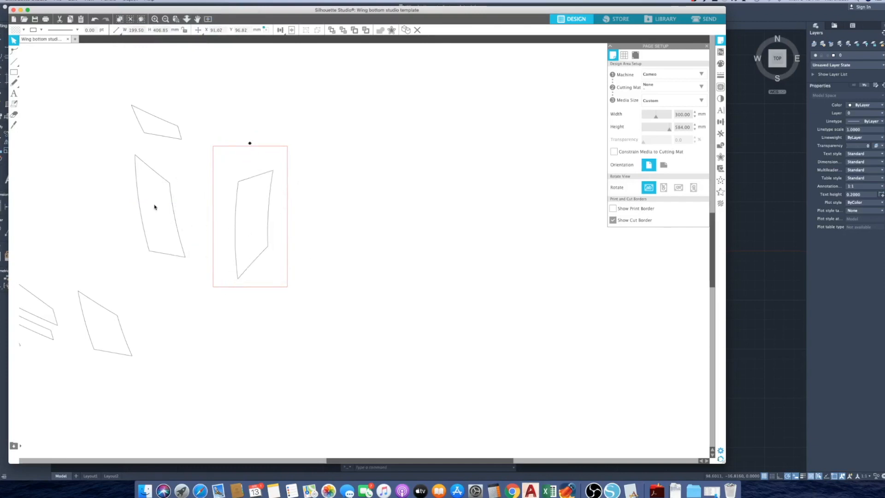
drag(143, 217, 235, 211)
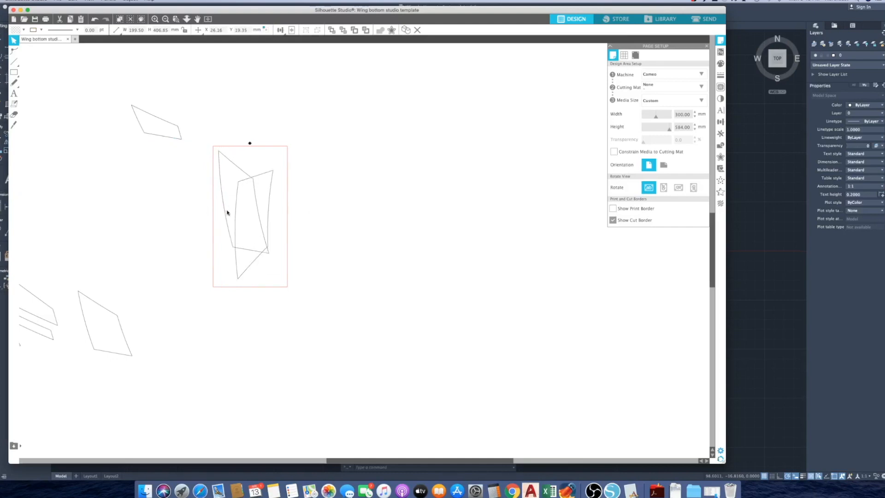
click(251, 198)
click(226, 203)
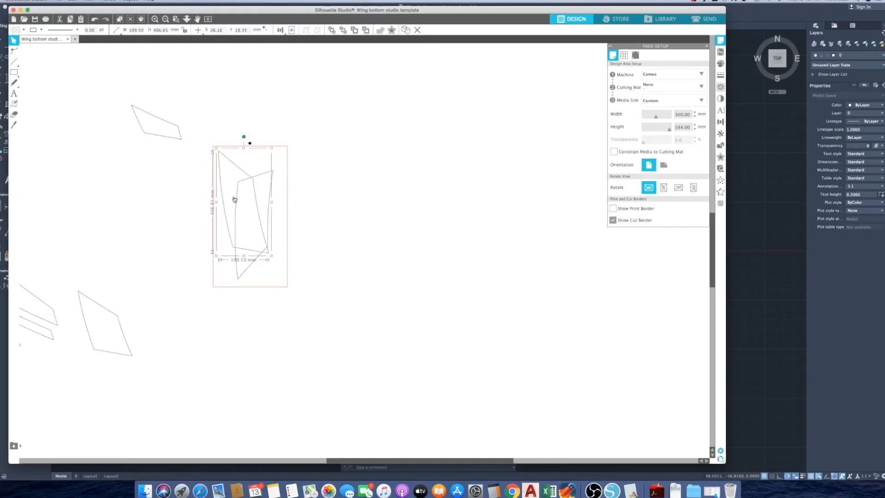
- Rotate the original tall piece about half a turn and fit it along the cutting page's right edge
drag(244, 137, 236, 175)
drag(251, 144, 244, 288)
drag(259, 202, 282, 191)
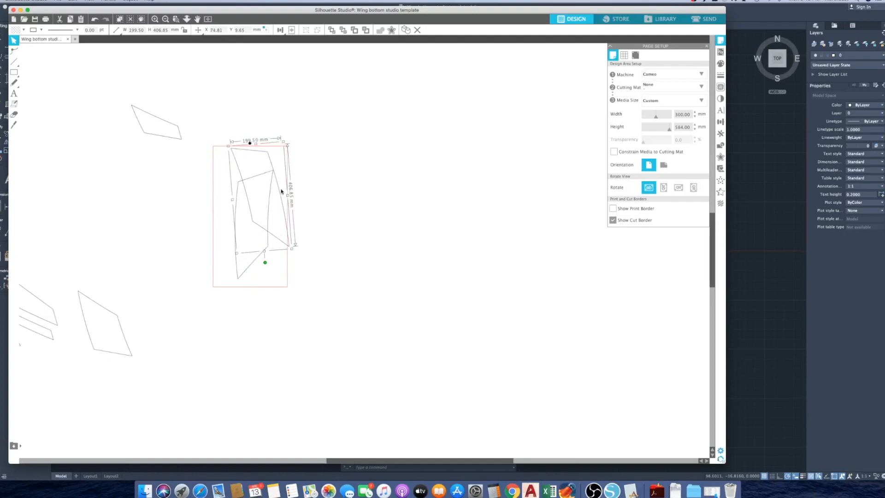
drag(267, 263, 252, 265)
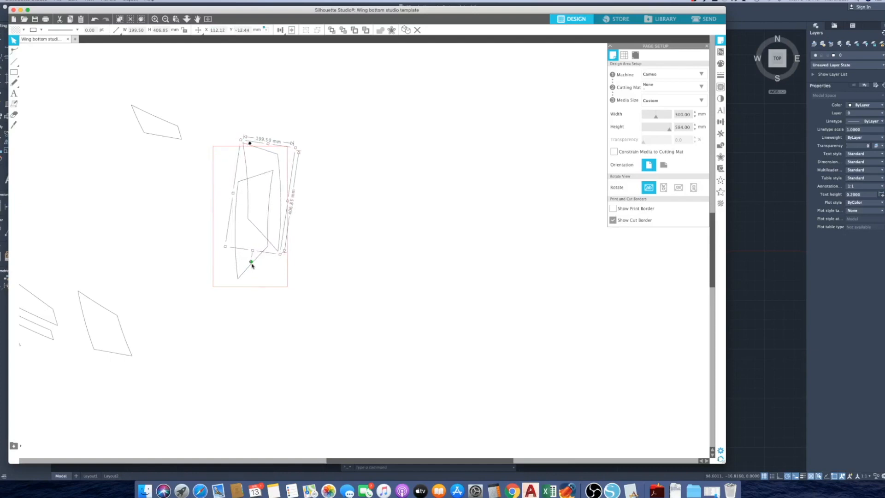
drag(279, 195, 282, 199)
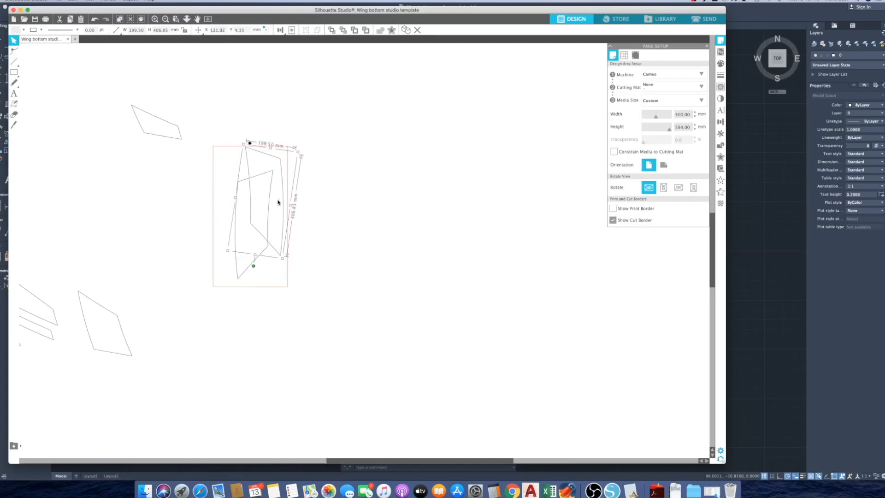
- Shift the mirrored copy to the cutting page's left edge and rotate it to nest beside the original piece
drag(239, 222, 215, 209)
drag(244, 273, 261, 265)
click(241, 212)
drag(241, 189, 247, 209)
click(251, 280)
drag(248, 257, 249, 251)
click(259, 282)
click(249, 262)
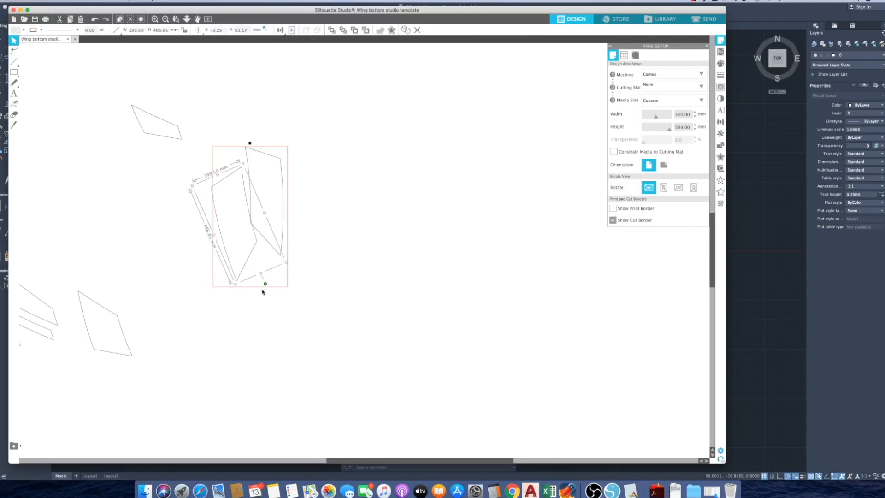
- Straighten the mirrored copy further, move it off the page and shift the original piece toward the page's left edge
drag(265, 285, 256, 288)
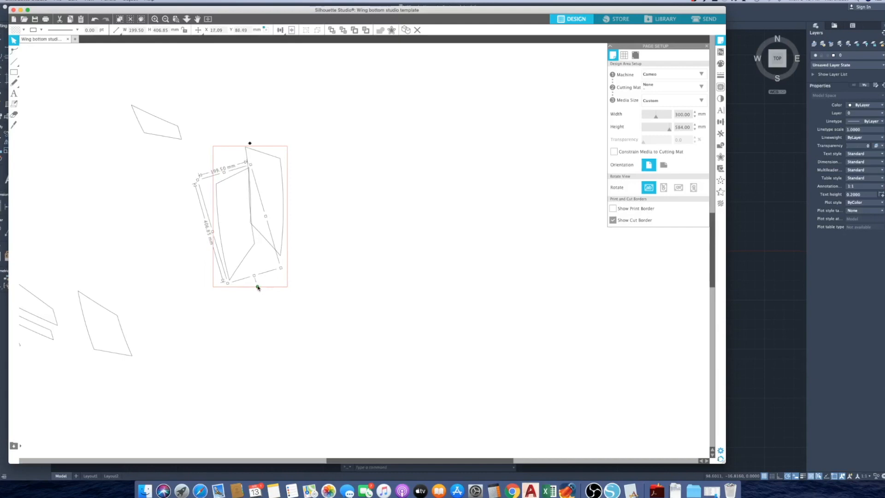
drag(245, 252, 243, 251)
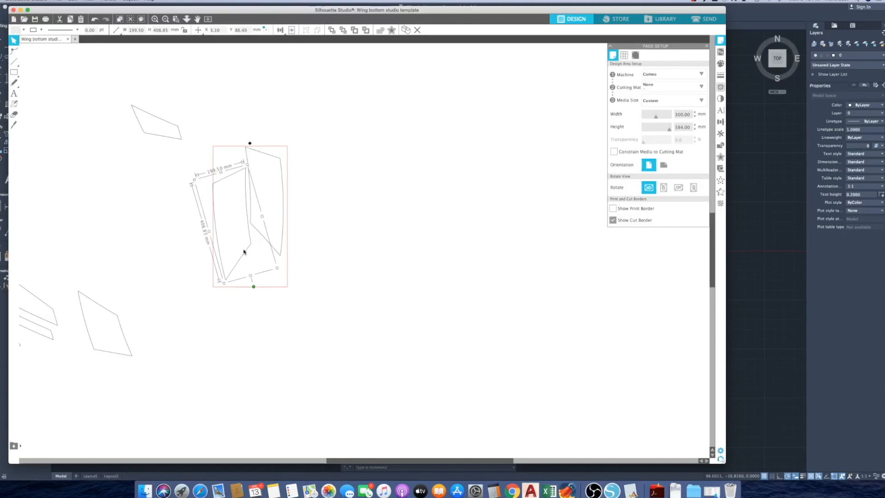
drag(252, 288, 250, 288)
drag(248, 194, 223, 208)
click(243, 221)
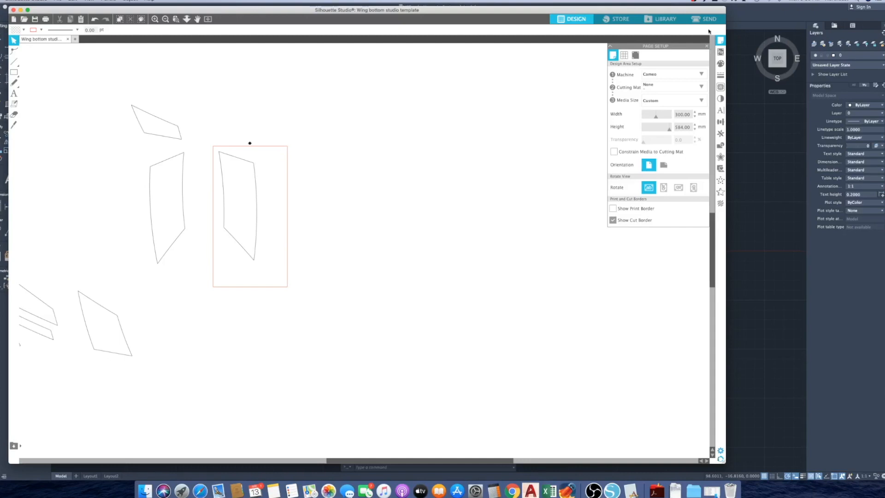
- Open the cut settings and review the material list and the detailed cut settings of the Ultracote material
click(703, 19)
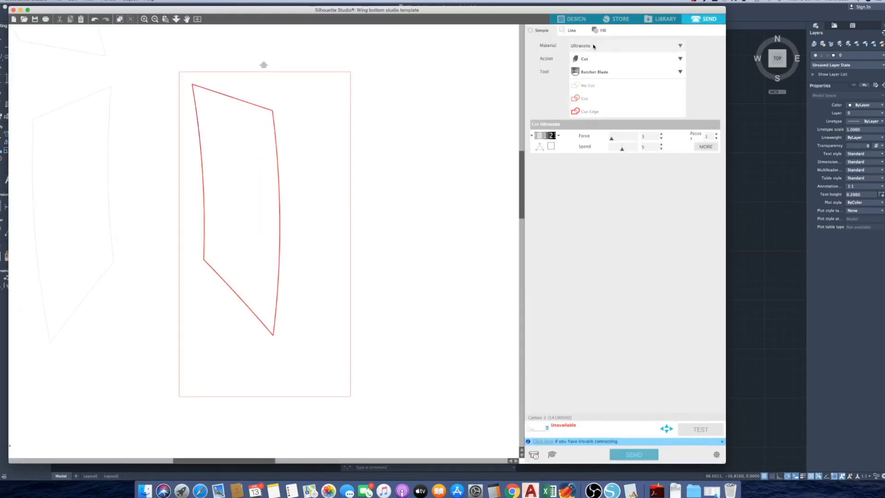
click(593, 46)
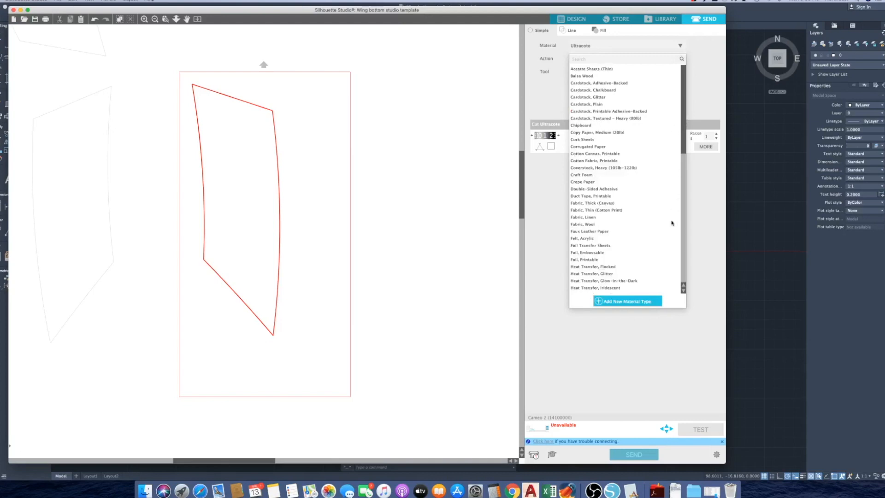
scroll(672, 211, down, 15)
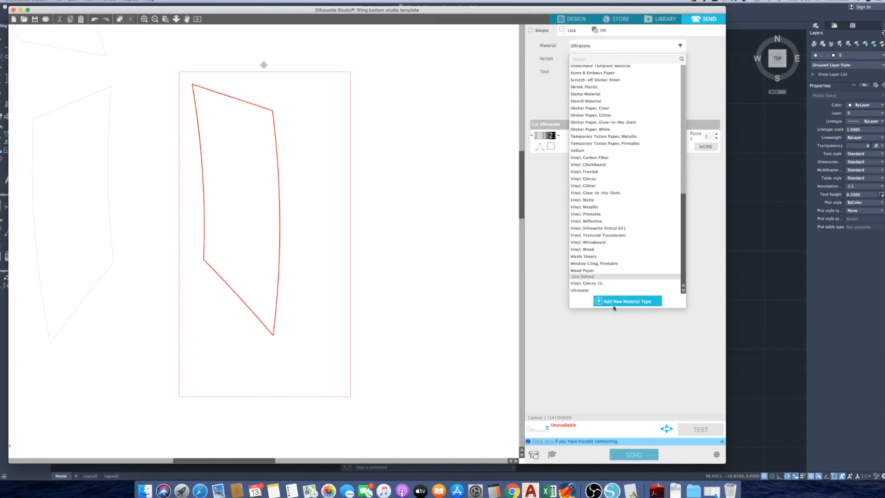
click(551, 207)
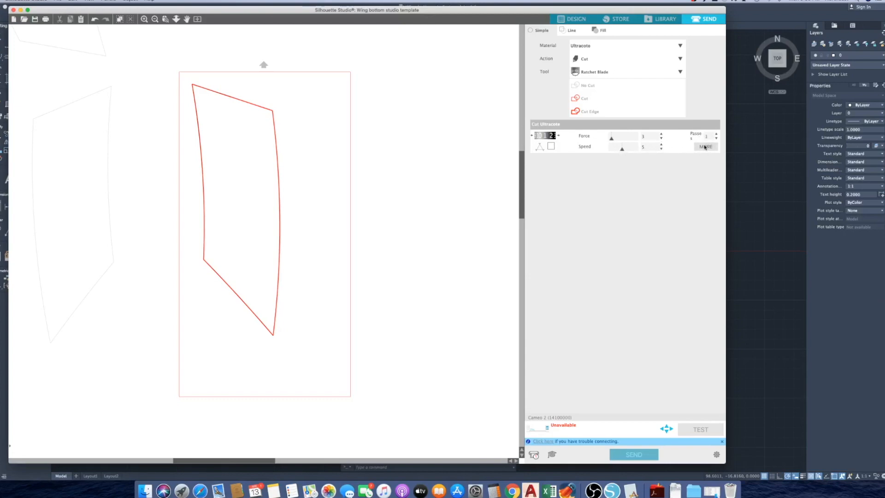
click(706, 147)
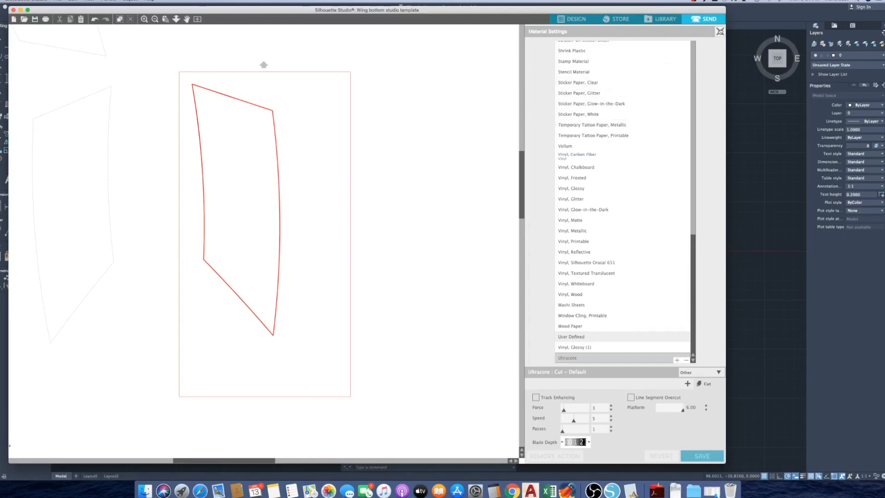
click(720, 31)
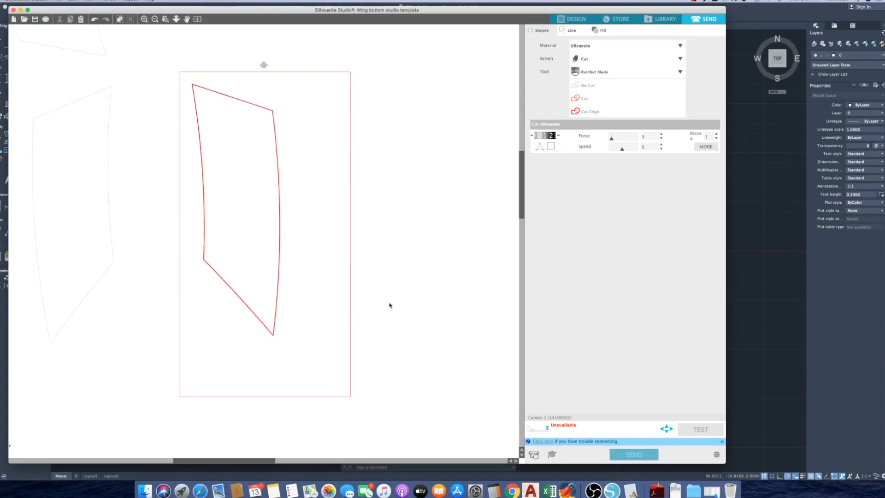
- Shift the tall piece toward the cutting page's right edge in the cut preview
drag(281, 245, 328, 235)
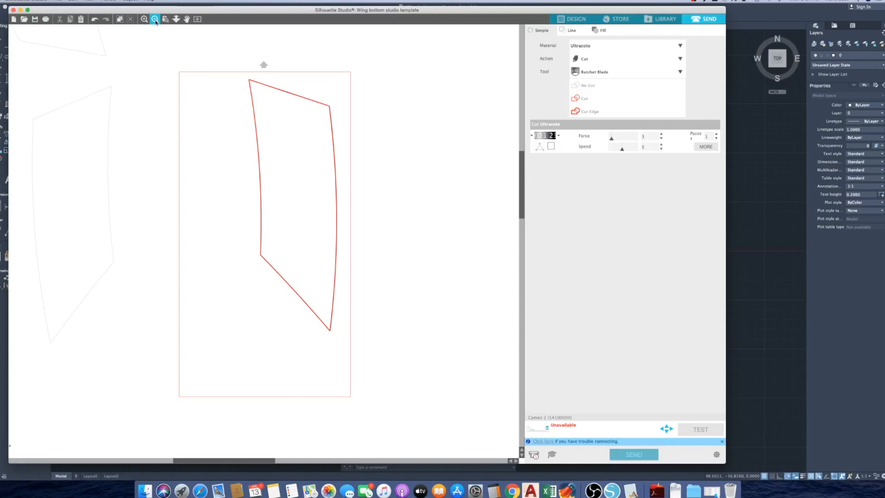
click(155, 19)
click(154, 19)
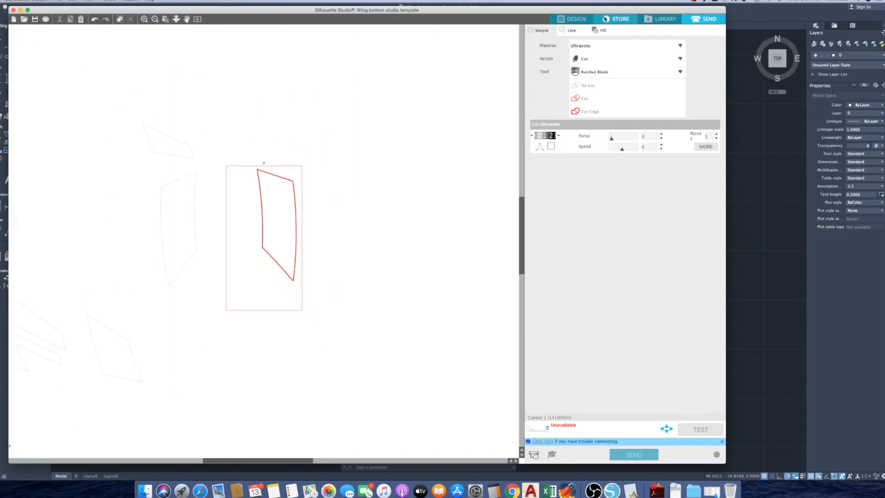
- Return to the design view, set both tall pieces side by side and move them together to the clear area right of the page
click(587, 21)
drag(183, 193, 140, 186)
drag(247, 194, 185, 194)
drag(117, 146, 229, 260)
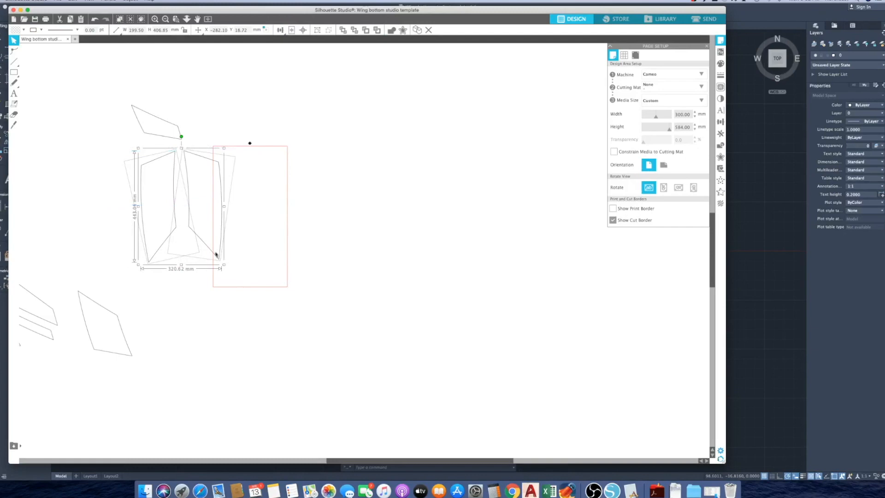
right_click(205, 237)
click(220, 343)
drag(203, 235, 456, 144)
click(353, 235)
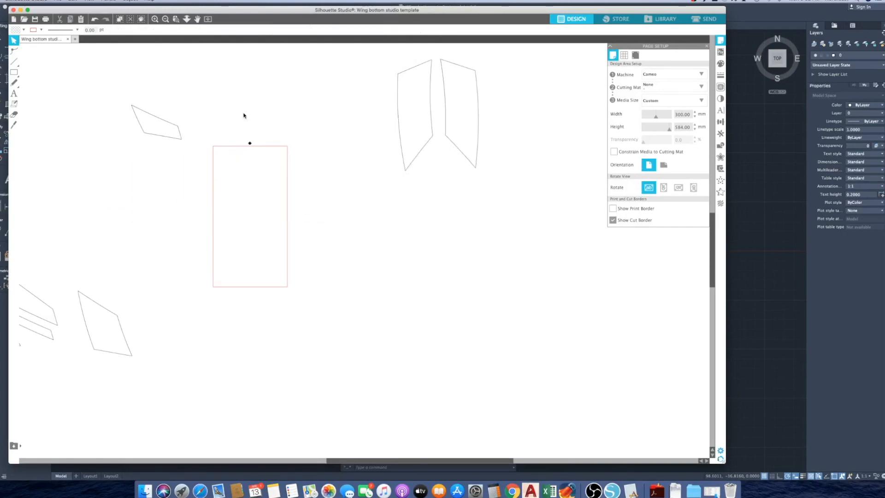
- Place the small four-sided cutout piece inside the cutting page, near its upper-left corner
scroll(216, 123, left, 2)
drag(205, 138, 294, 183)
click(293, 183)
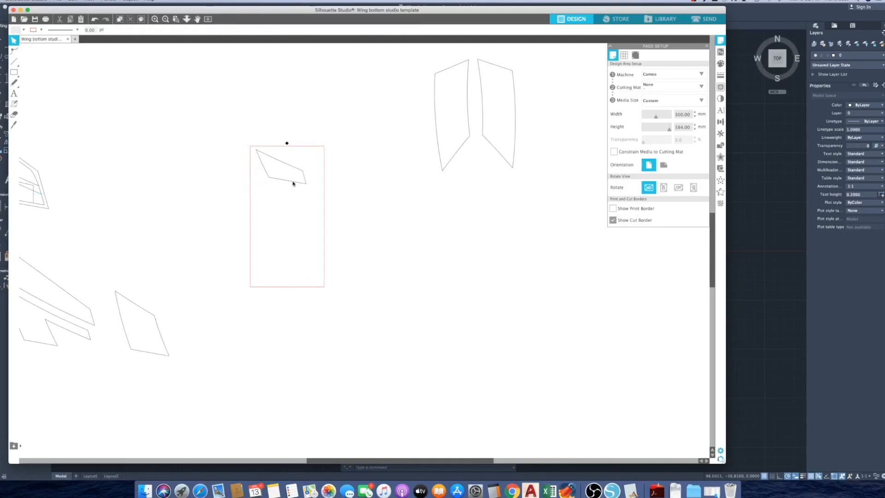
- Look over the wing template, its separated pieces and the layouts arranged around the cutting page
scroll(292, 183, left, 8)
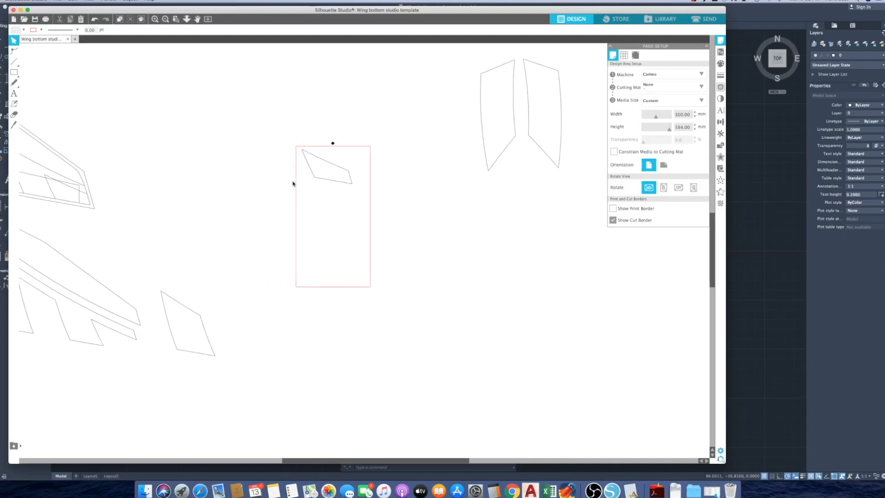
scroll(292, 184, left, 2)
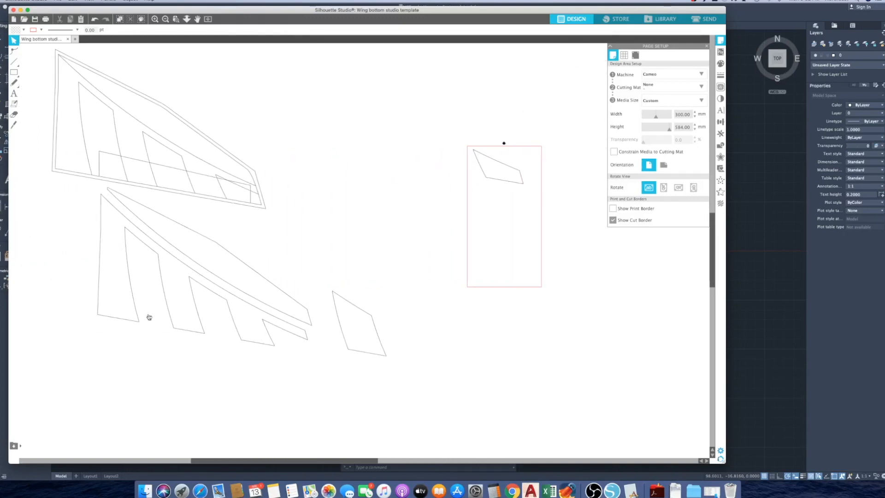
scroll(517, 190, right, 3)
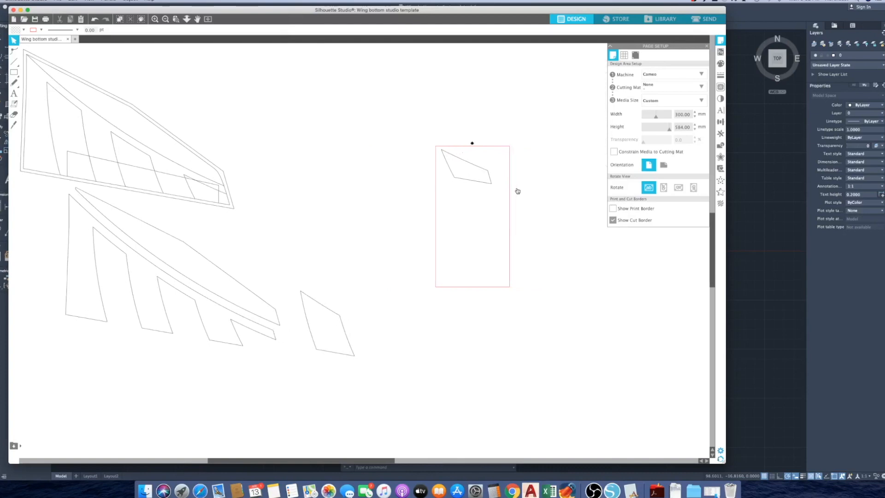
scroll(512, 189, up, 2)
scroll(378, 188, left, 1)
scroll(378, 188, left, 1)
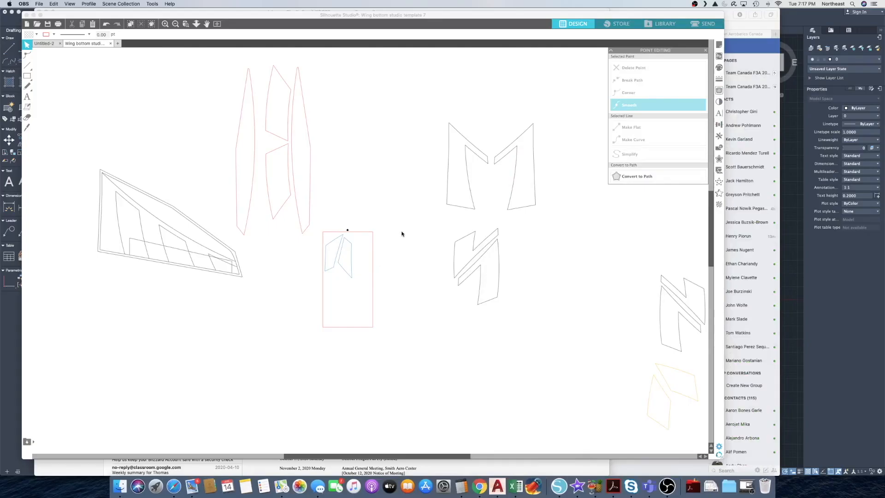
scroll(401, 233, right, 1)
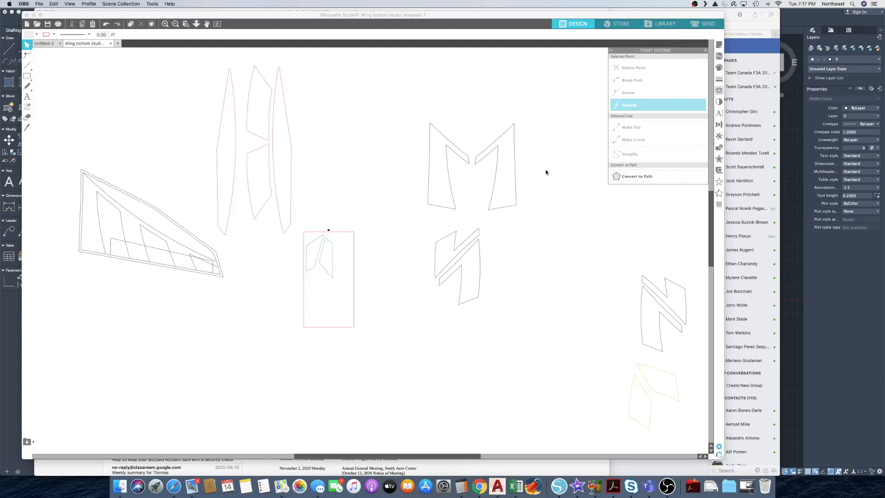
- Open the cut settings for the two nested pieces and set the Ultracote cutting force to 4
click(703, 23)
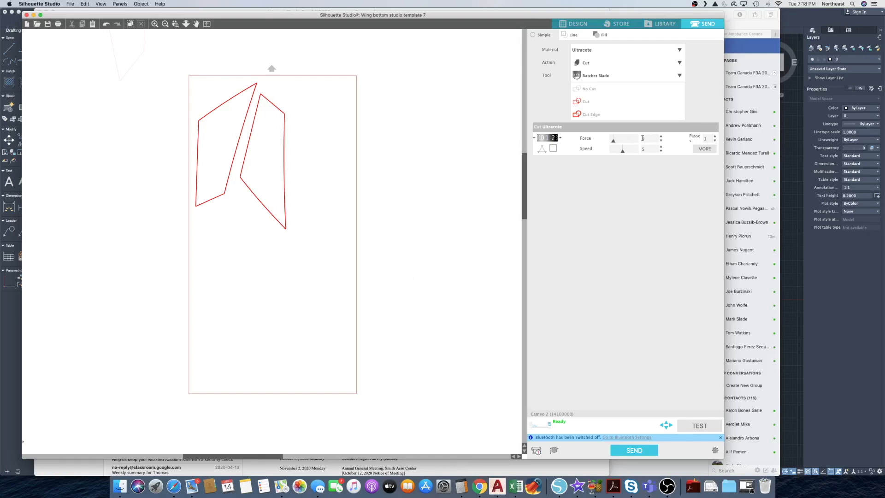
click(642, 138)
text(4)
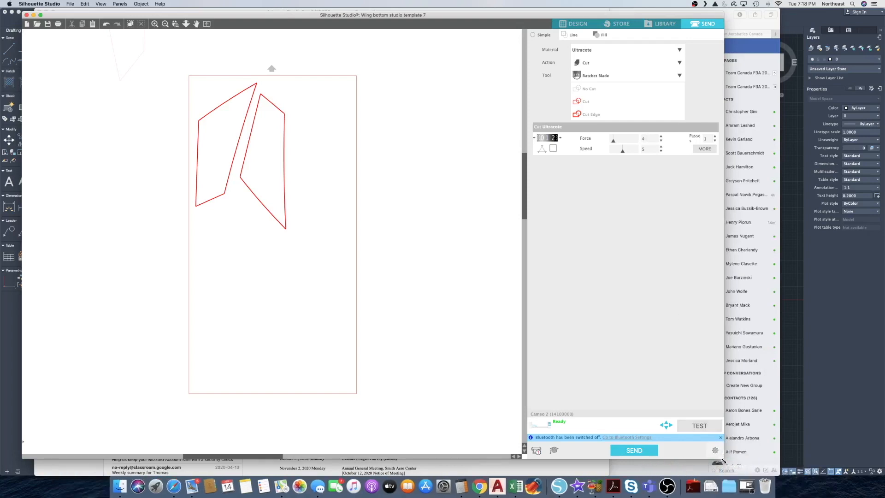
- Enlarge the window slightly and send the two nested pieces to the cutter
drag(722, 459, 726, 473)
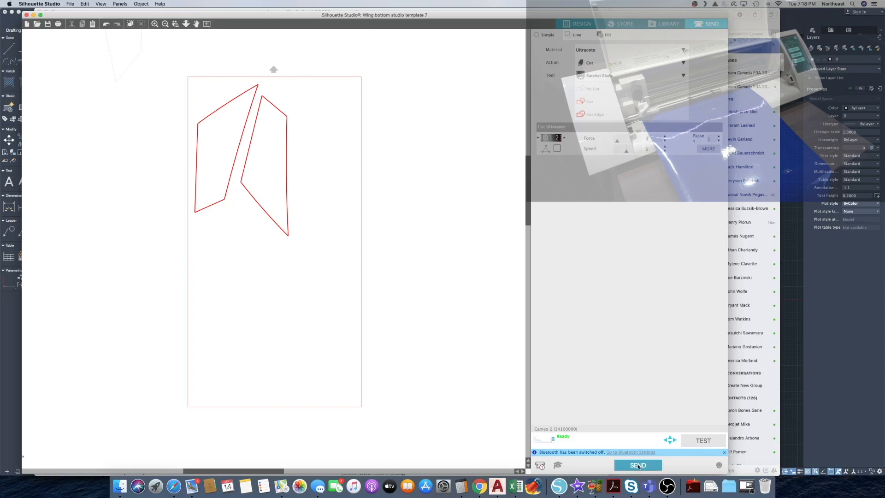
click(637, 465)
click(522, 137)
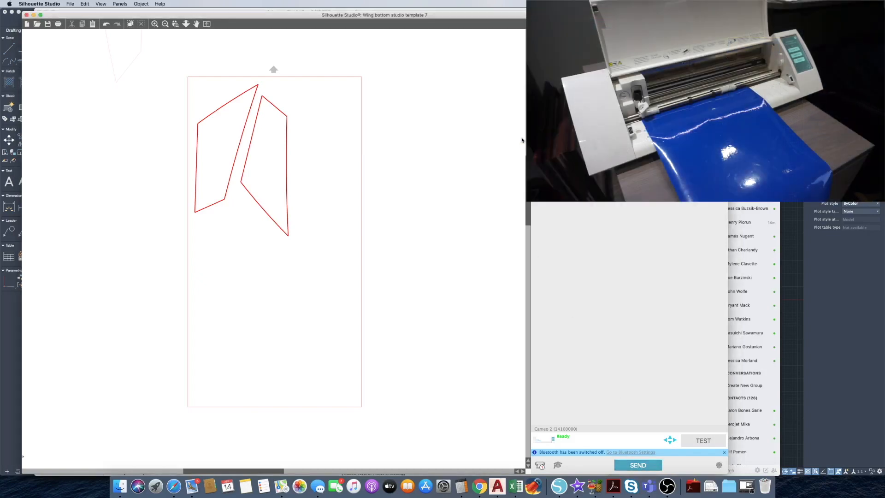